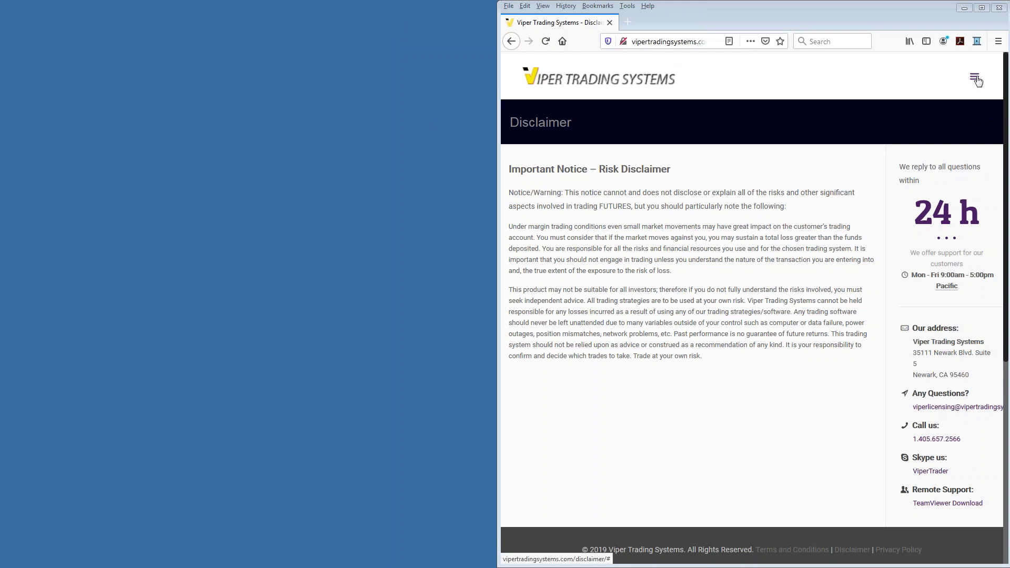
Step: Open the navigation menu of the Viper Trading Systems website from its Disclaimer page
{"action": "left_click", "coordinate": [976, 80]}
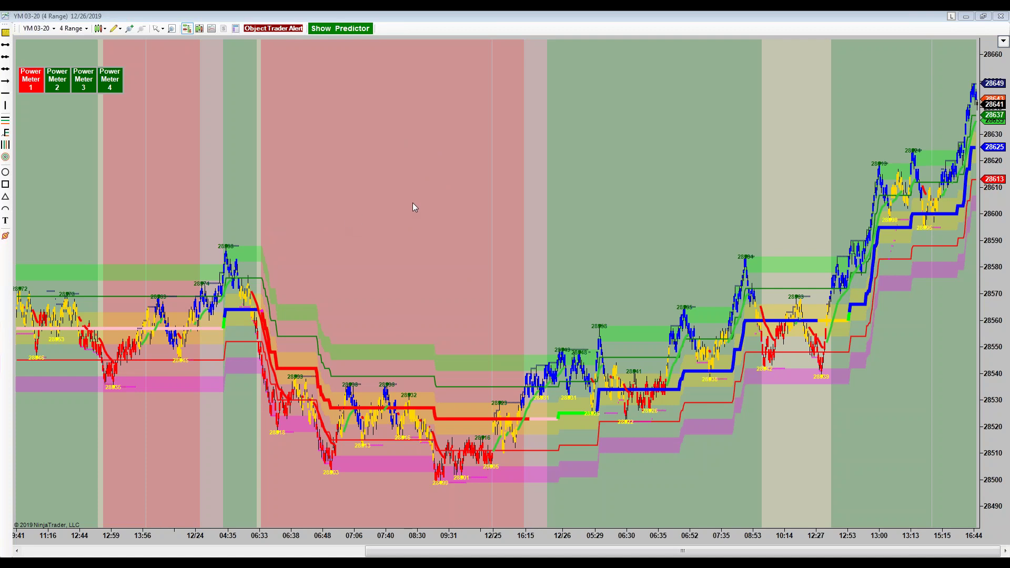
Step: Load 14 days of historical data for the YM 03-20 4 Range data series and close its settings
{"action": "scroll", "coordinate": [655, 231], "scroll_direction": "up", "scroll_amount": 10}
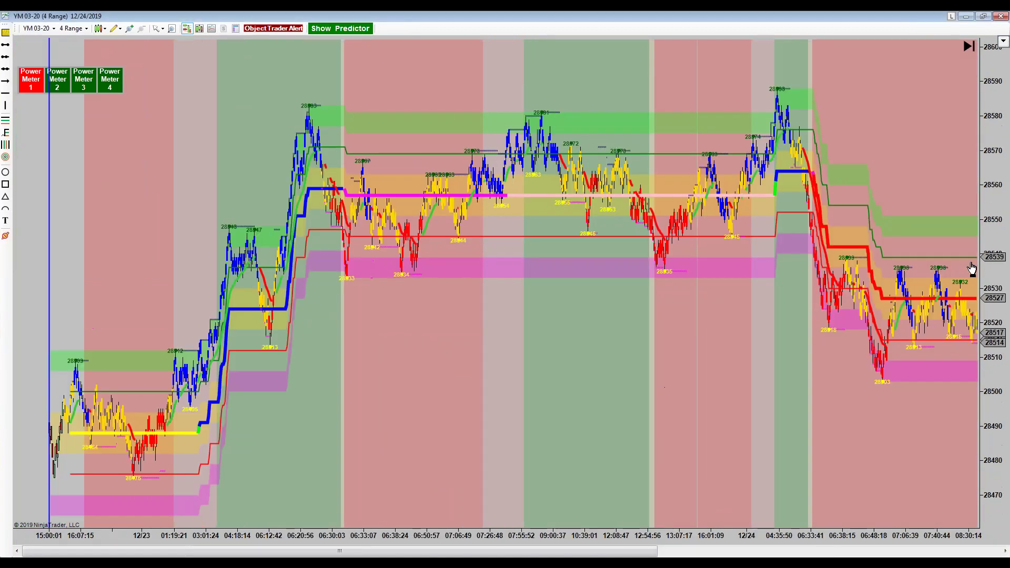
{"action": "scroll", "coordinate": [632, 383], "scroll_direction": "up", "scroll_amount": 5}
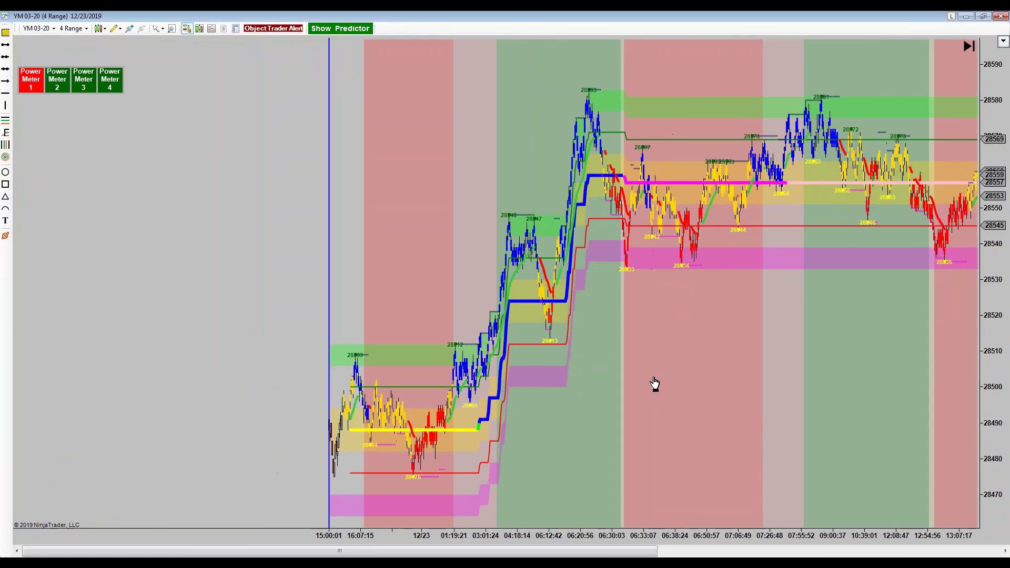
{"action": "scroll", "coordinate": [104, 373], "scroll_direction": "down", "scroll_amount": 10}
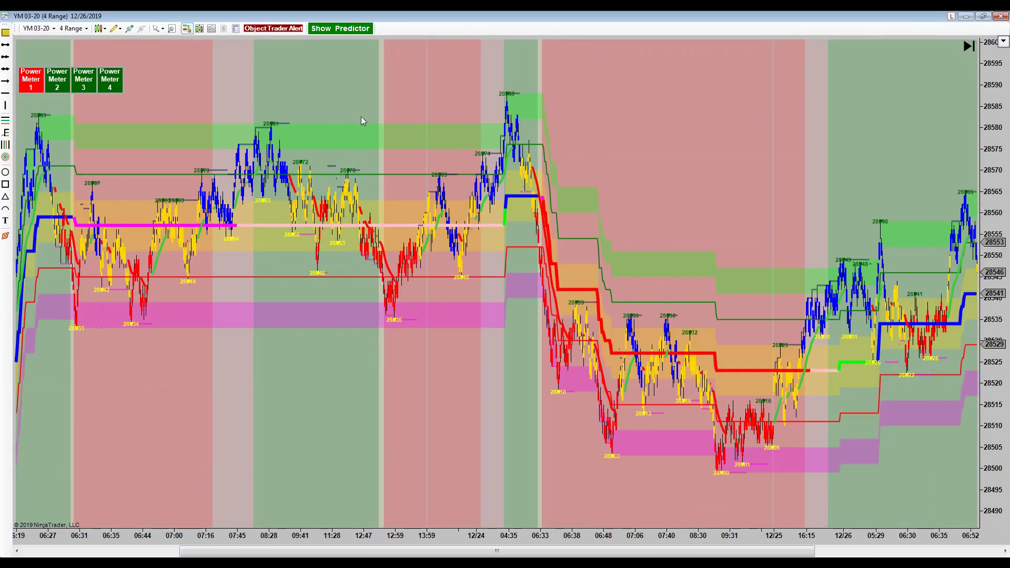
{"action": "right_click", "coordinate": [351, 96]}
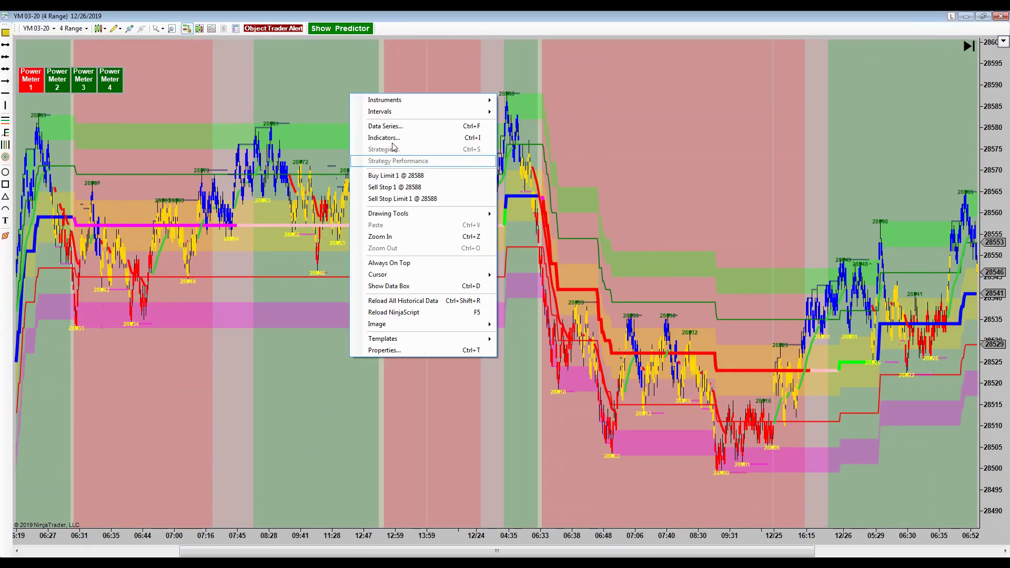
{"action": "left_click", "coordinate": [401, 127]}
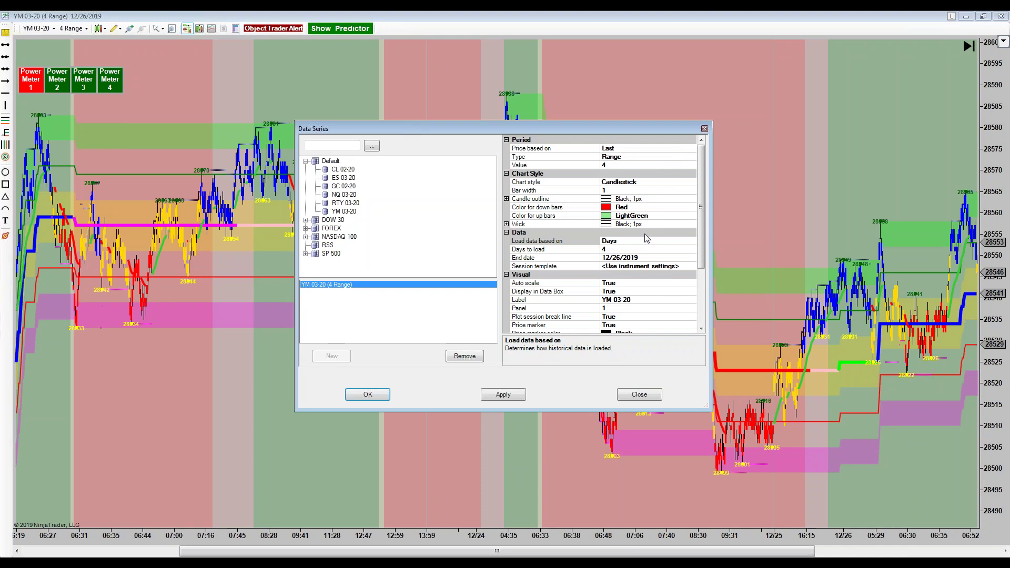
{"action": "left_click", "coordinate": [627, 249]}
{"action": "key", "text": "BackSpace"}
{"action": "type", "text": "14"}
{"action": "left_click", "coordinate": [521, 395]}
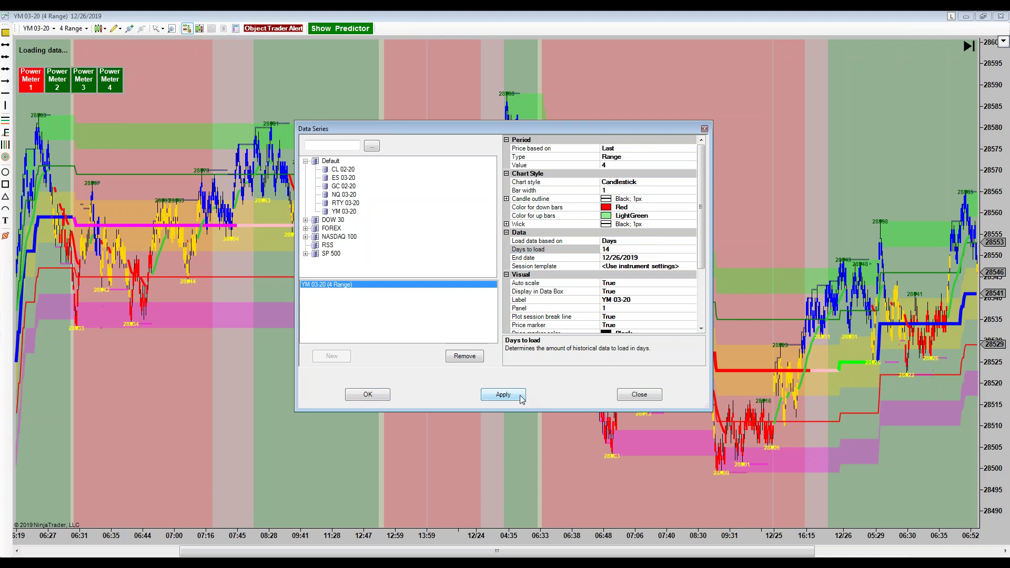
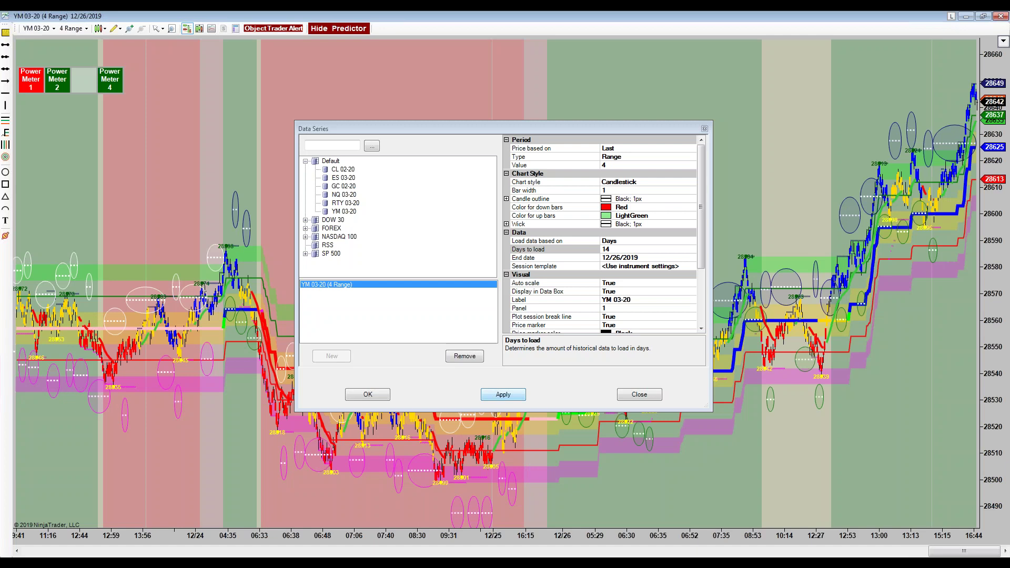
{"action": "left_click", "coordinate": [653, 395]}
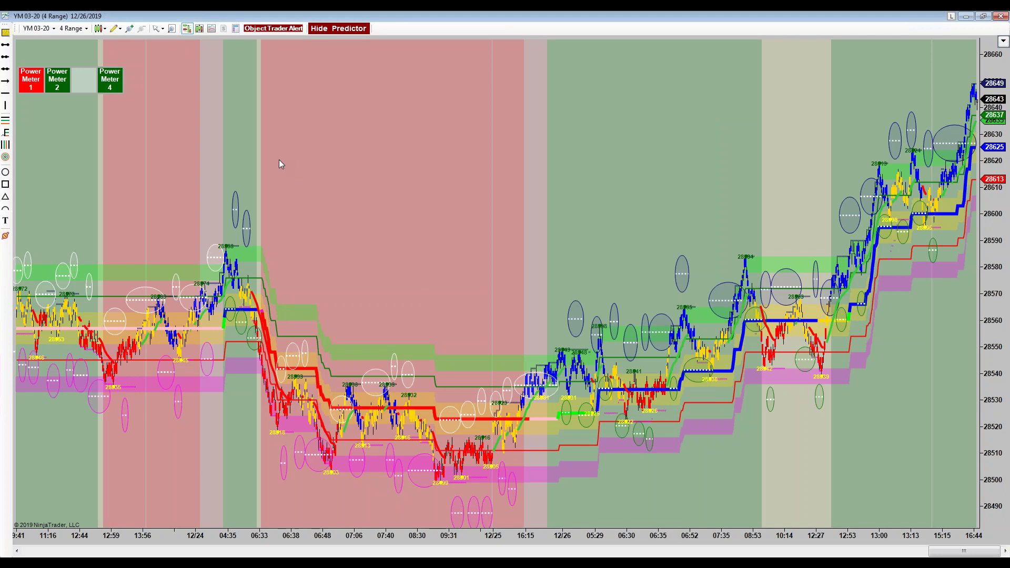
Step: Hide the Predictor overlays and move the Power Meter block up and slightly right, closer to the chart's upper edge
{"action": "left_click", "coordinate": [332, 28]}
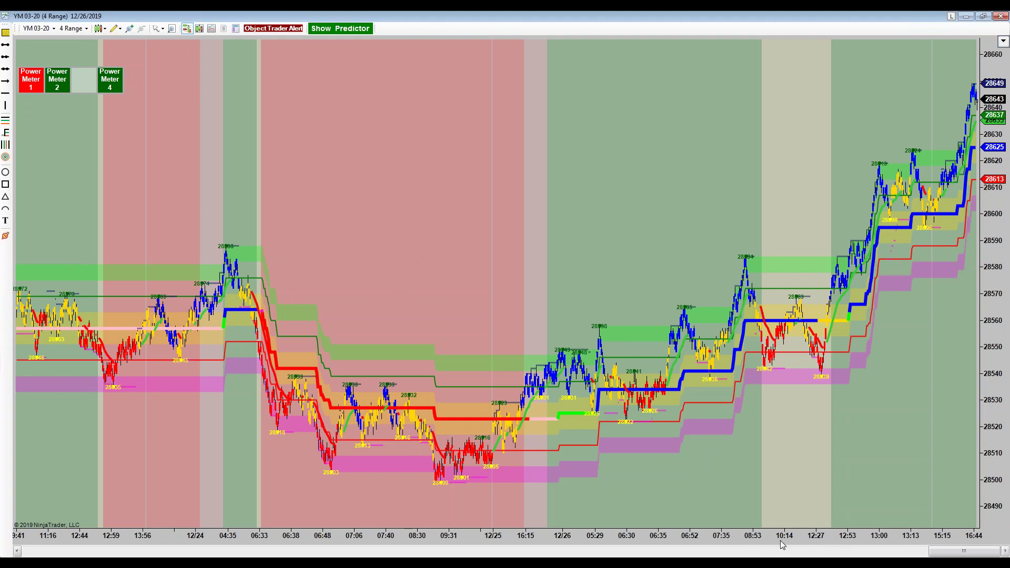
{"action": "scroll", "coordinate": [686, 539], "scroll_direction": "up", "scroll_amount": 2}
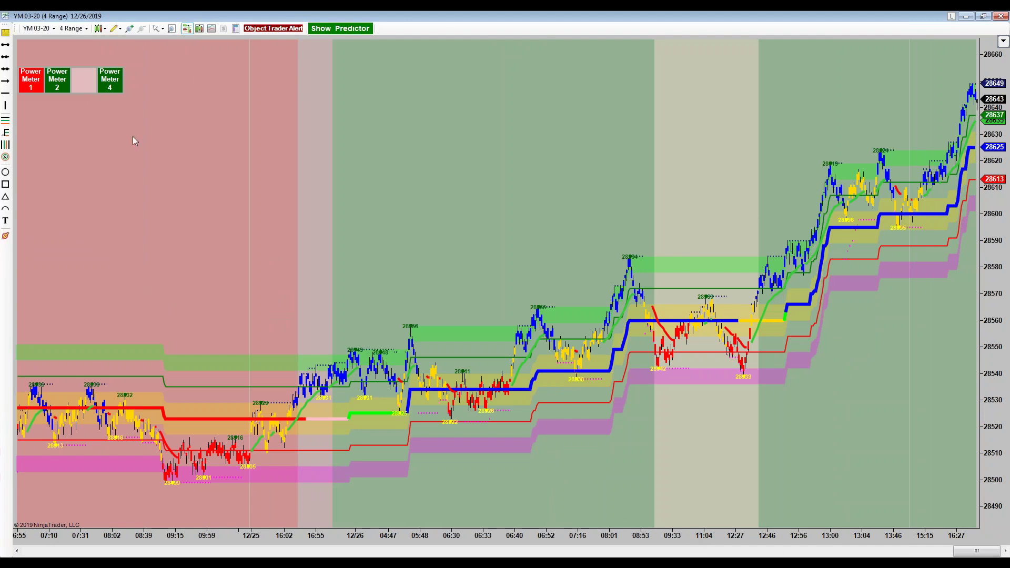
{"action": "left_click_drag", "start_coordinate": [56, 87], "coordinate": [67, 70]}
{"action": "left_click", "coordinate": [47, 114]}
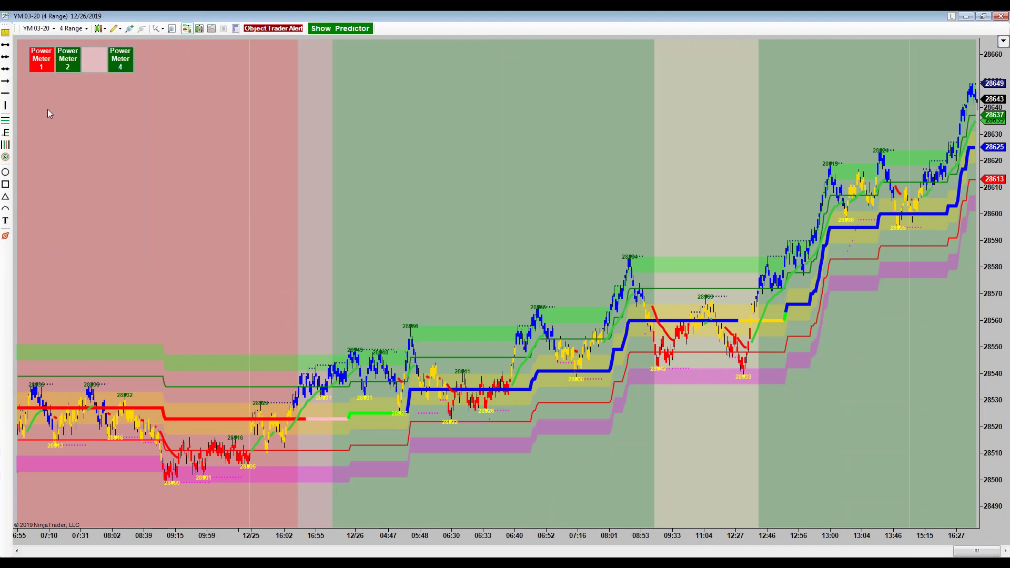
Step: Place a vertical line at 06:30 on the 12/26 session and nudge the Power Meter block slightly down and right
{"action": "left_click", "coordinate": [6, 105]}
{"action": "key", "text": "Escape"}
{"action": "left_click", "coordinate": [452, 488]}
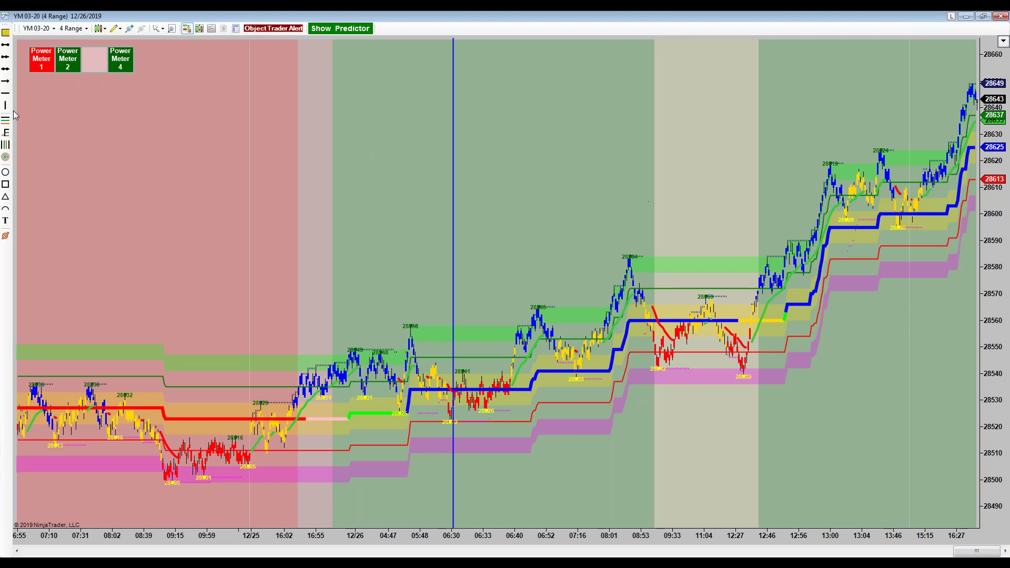
{"action": "left_click", "coordinate": [100, 65]}
{"action": "left_click_drag", "start_coordinate": [93, 71], "coordinate": [104, 77]}
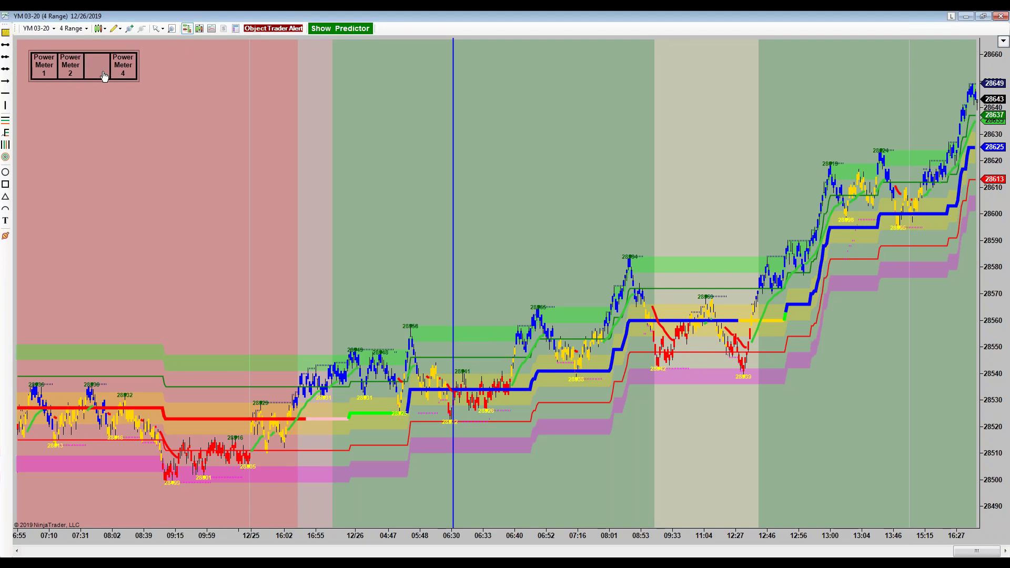
Step: Review the Object Trader Alert options, and show the Predictor overlays briefly before hiding them again
{"action": "left_click", "coordinate": [264, 31]}
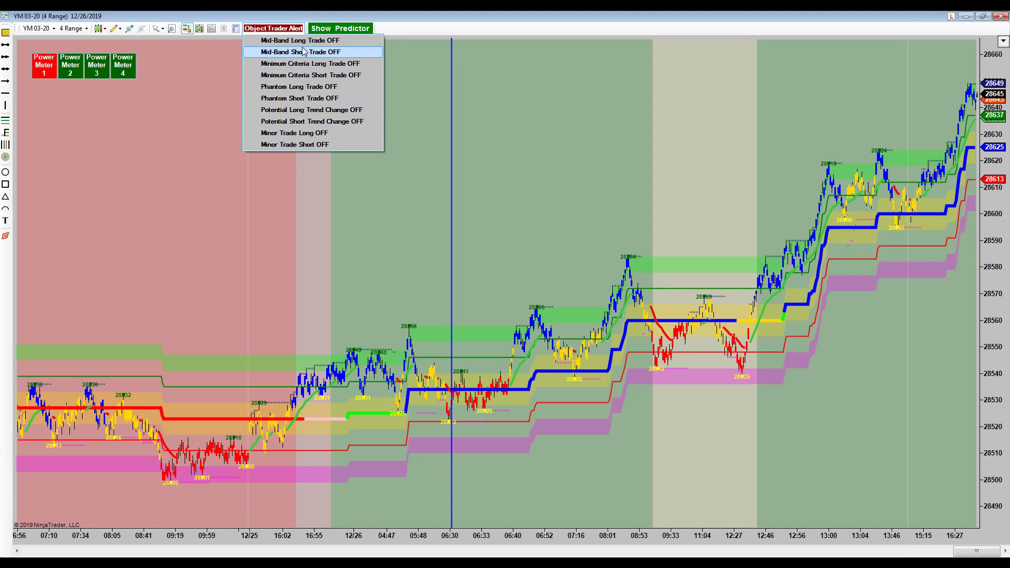
{"action": "left_click", "coordinate": [363, 30]}
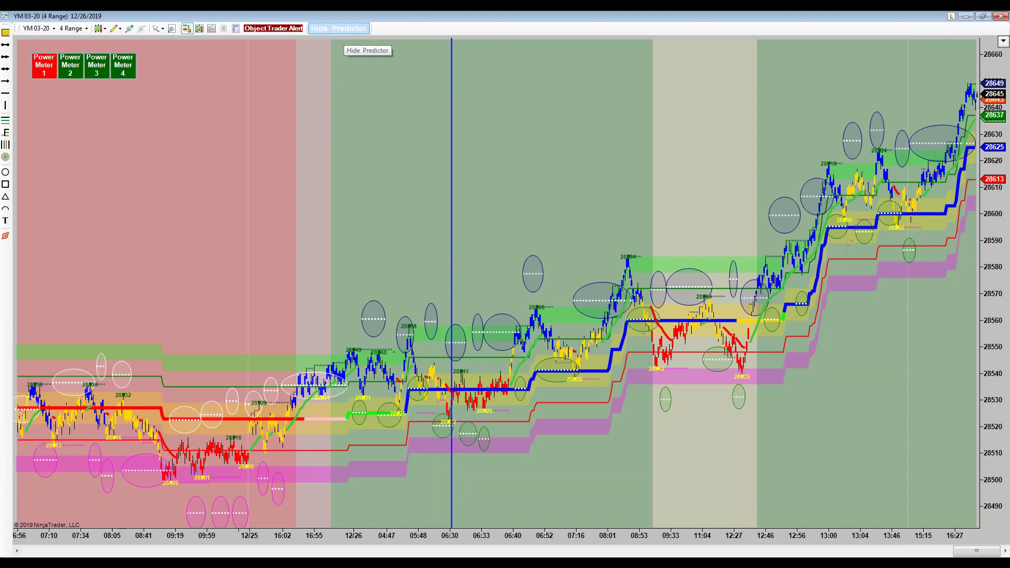
{"action": "left_click", "coordinate": [339, 29]}
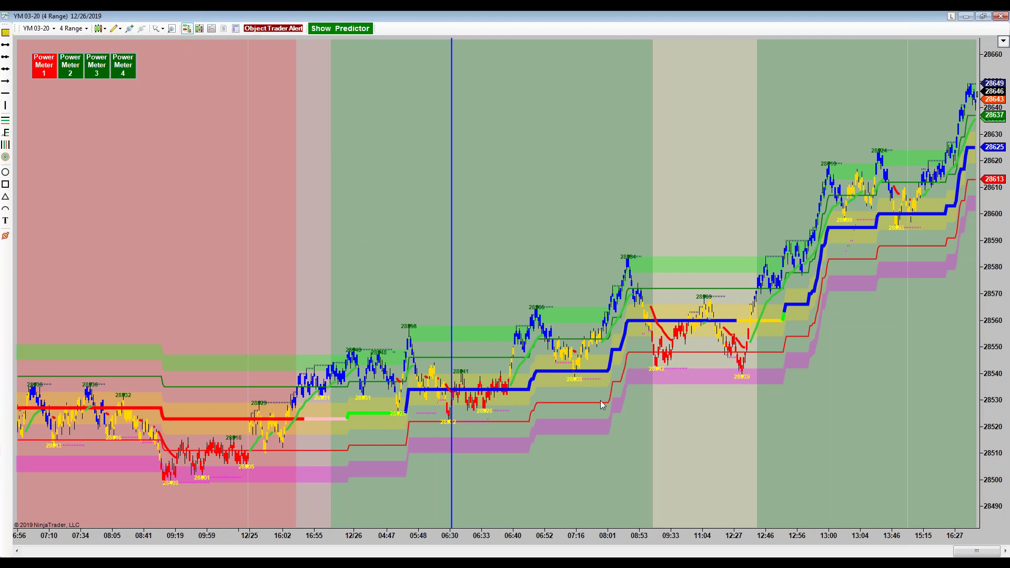
Step: Draw a rectangle over the sideways price bars around 06:30, spanning about 28523 to 28542
{"action": "left_click_drag", "start_coordinate": [566, 535], "coordinate": [453, 552]}
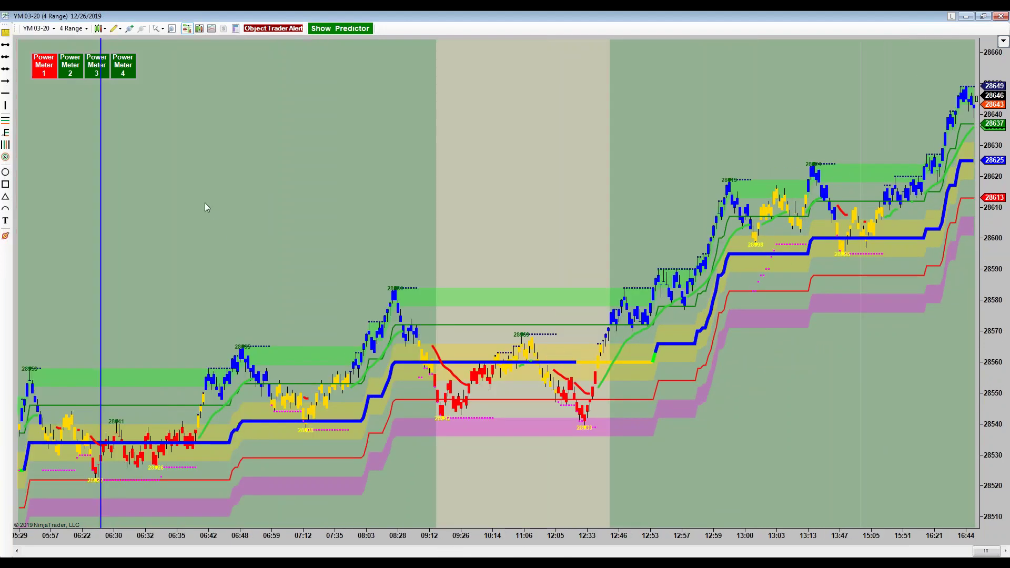
{"action": "left_click_drag", "start_coordinate": [188, 197], "coordinate": [376, 185]}
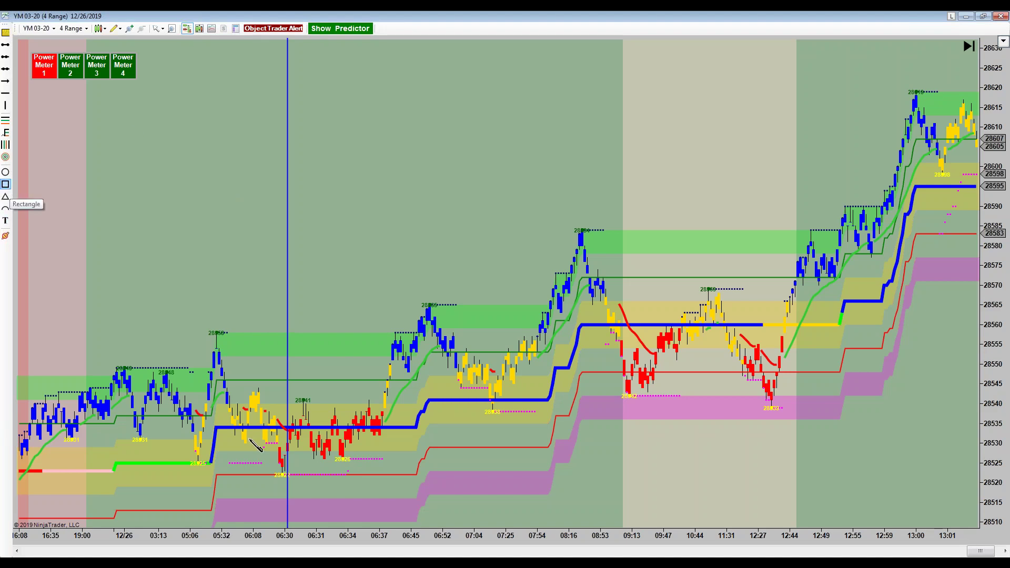
{"action": "mouse_move", "coordinate": [236, 393]}
{"action": "left_mouse_down"}
{"action": "mouse_move", "coordinate": [364, 466]}
{"action": "mouse_move", "coordinate": [356, 469]}
{"action": "left_mouse_up"}
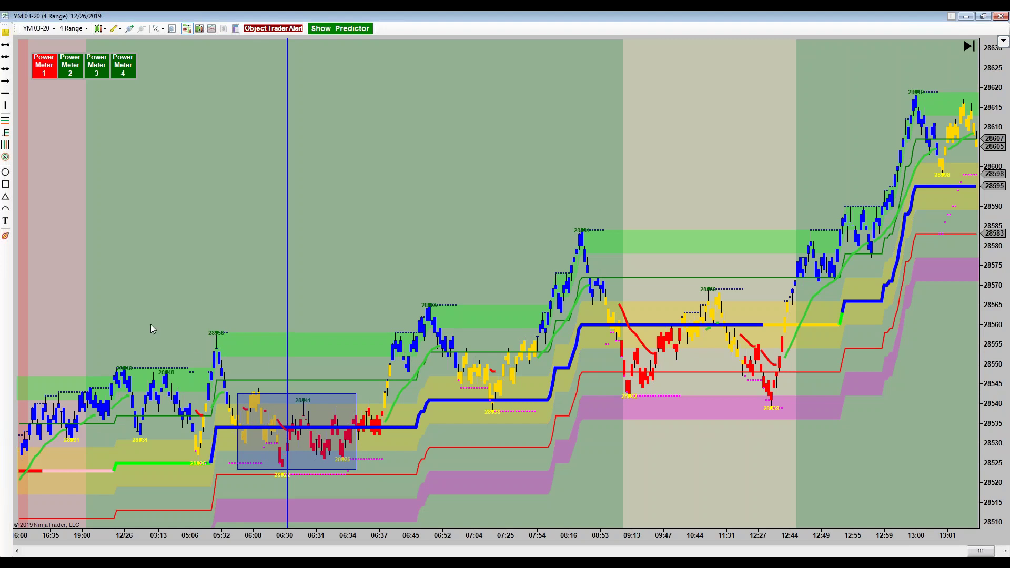
Step: Draw one arrow line along the rise starting near 16:06 and another down the pullback to the low near 05:06
{"action": "scroll", "coordinate": [440, 189], "scroll_direction": "up", "scroll_amount": 5}
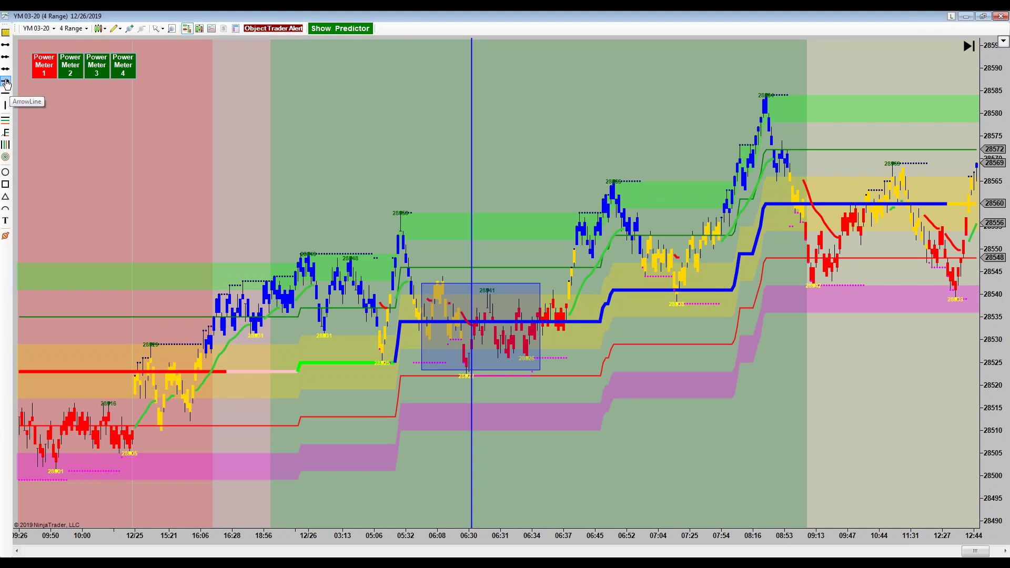
{"action": "left_click", "coordinate": [197, 370]}
{"action": "left_click", "coordinate": [297, 251]}
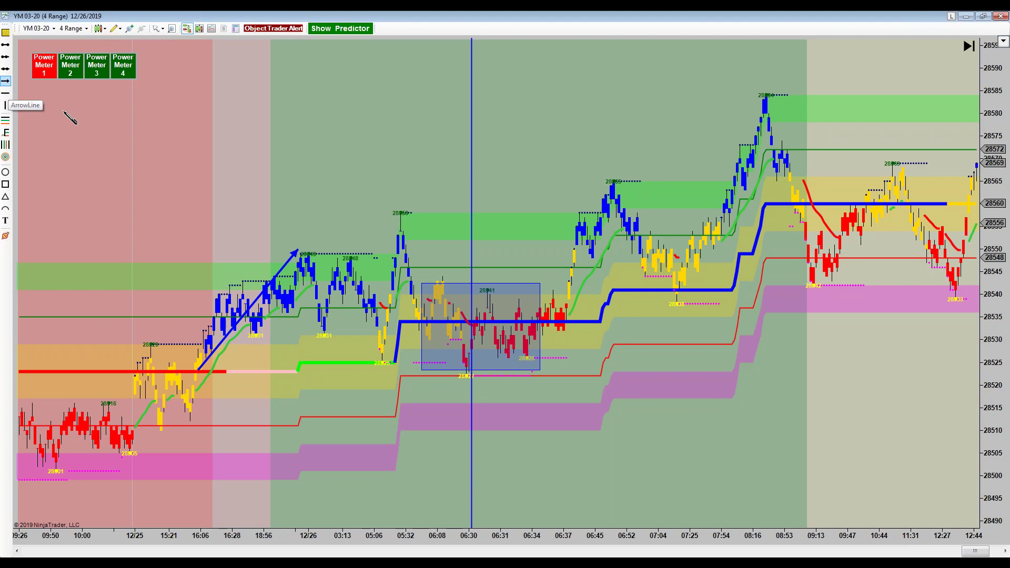
{"action": "left_click", "coordinate": [339, 266]}
{"action": "left_click", "coordinate": [378, 359]}
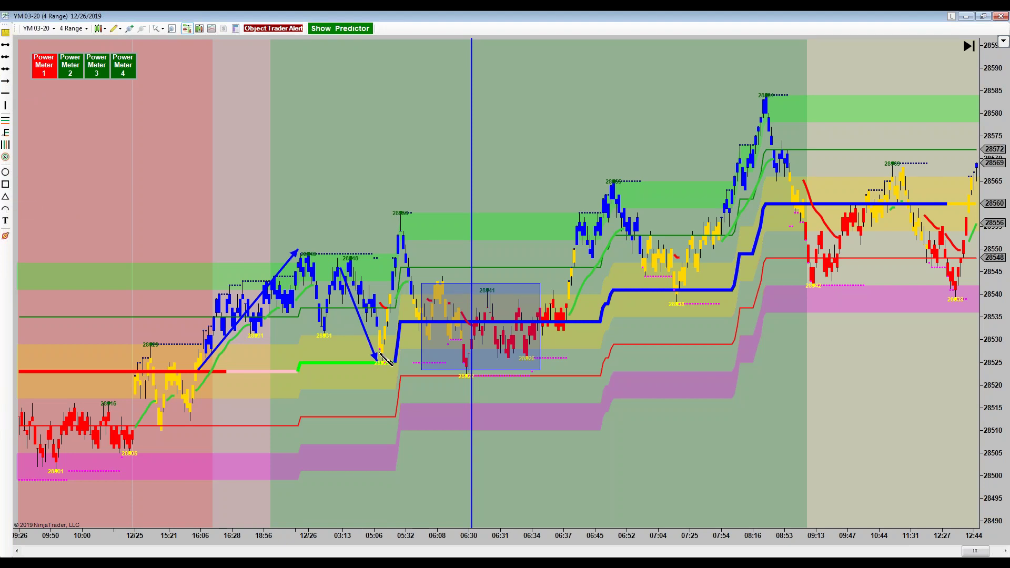
Step: Draw a small rectangle around the pullback low at the tip of the falling arrow near 05:06
{"action": "mouse_move", "coordinate": [368, 332]}
{"action": "left_mouse_down"}
{"action": "mouse_move", "coordinate": [391, 363]}
{"action": "mouse_move", "coordinate": [388, 392]}
{"action": "mouse_move", "coordinate": [392, 363]}
{"action": "left_mouse_up"}
{"action": "left_click", "coordinate": [209, 290]}
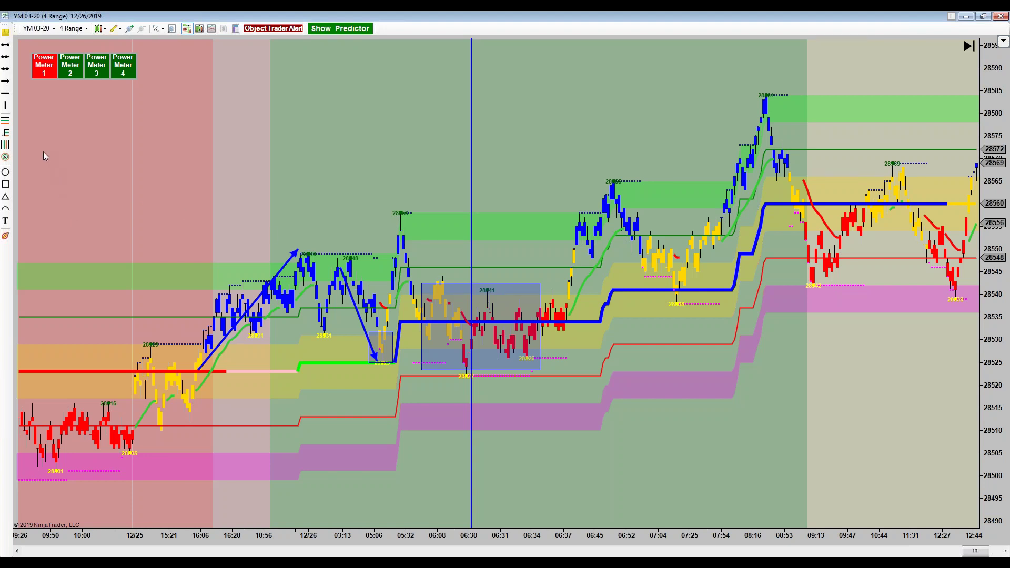
Step: Draw two vertical arrow lines pointing at the large rectangle, one from below and one from above
{"action": "left_click", "coordinate": [7, 84]}
{"action": "left_click_drag", "start_coordinate": [506, 440], "coordinate": [506, 375]}
{"action": "left_click", "coordinate": [5, 82]}
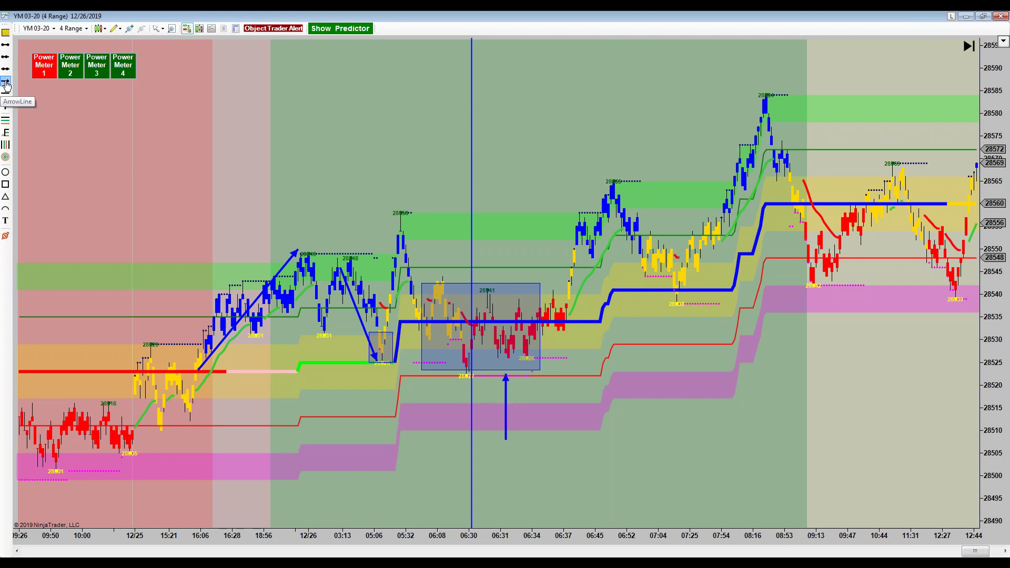
{"action": "left_click_drag", "start_coordinate": [503, 210], "coordinate": [504, 280]}
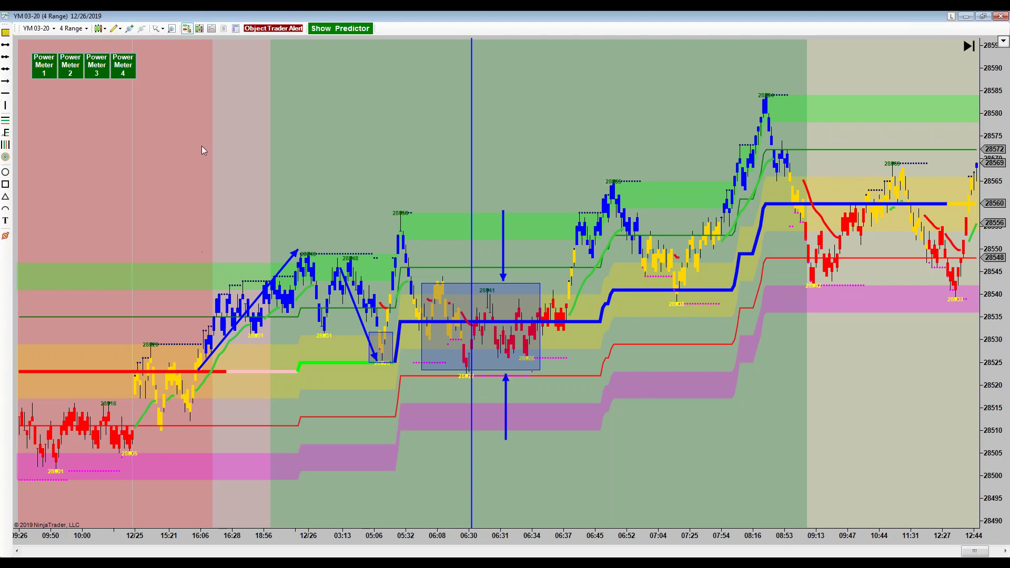
Step: Place a horizontal line across the chart at about 28528
{"action": "left_click", "coordinate": [5, 96]}
{"action": "left_click_drag", "start_coordinate": [140, 156], "coordinate": [211, 170]}
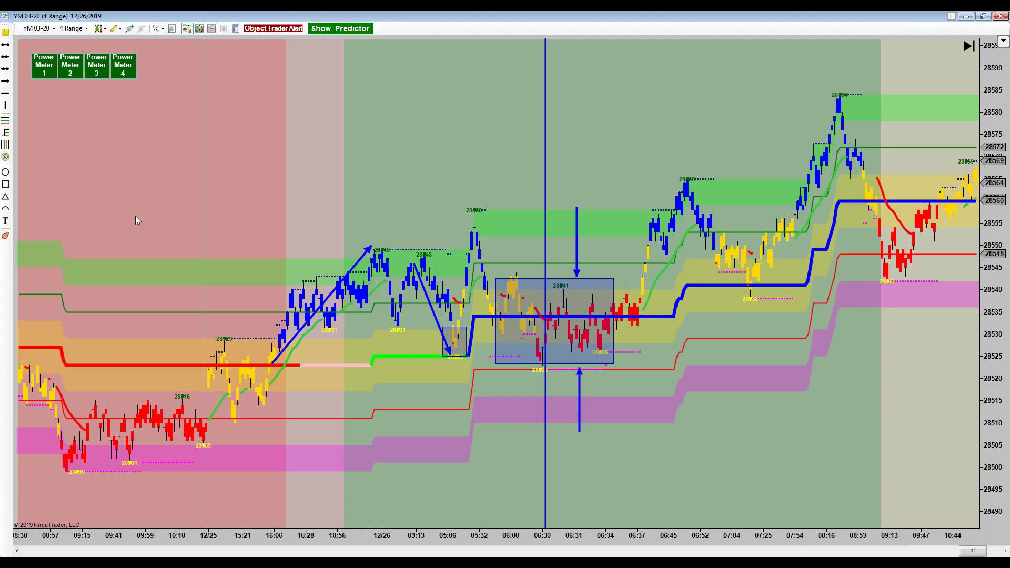
{"action": "left_click", "coordinate": [6, 98]}
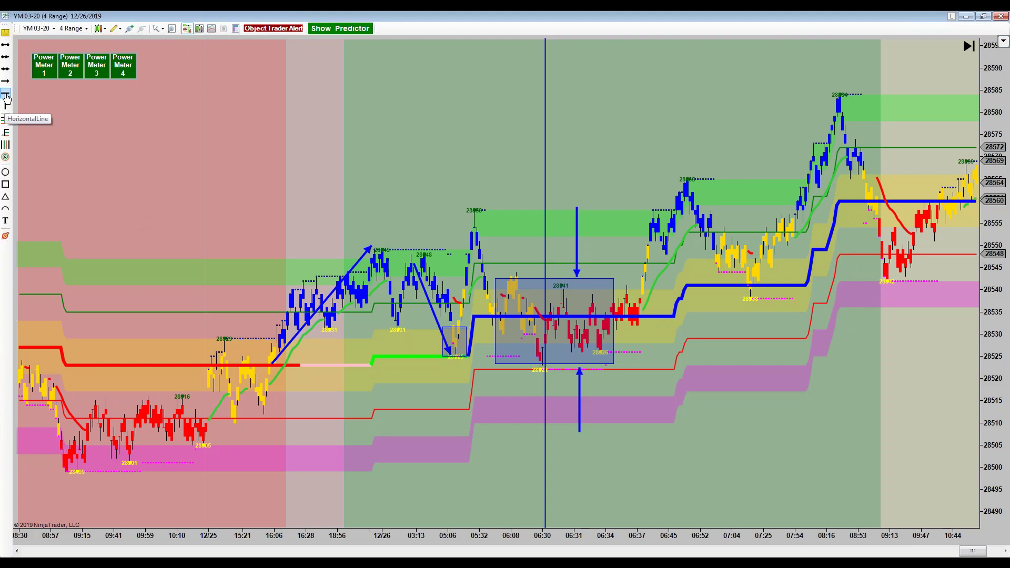
{"action": "left_click", "coordinate": [246, 345]}
Step: Set the horizontal line's color to Yellow and its width to 3, and apply the changes
{"action": "double_click", "coordinate": [547, 345]}
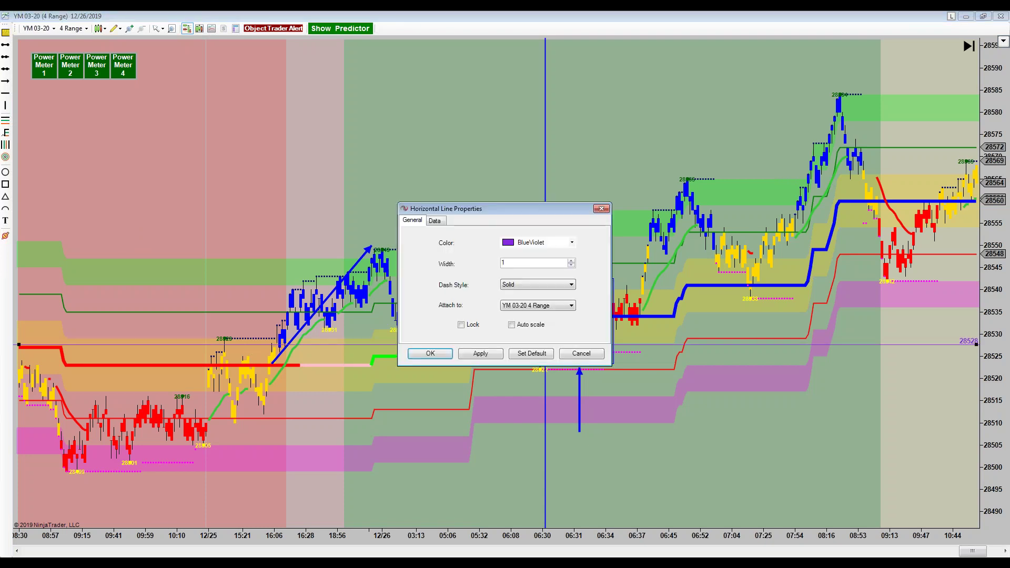
{"action": "left_click", "coordinate": [574, 244]}
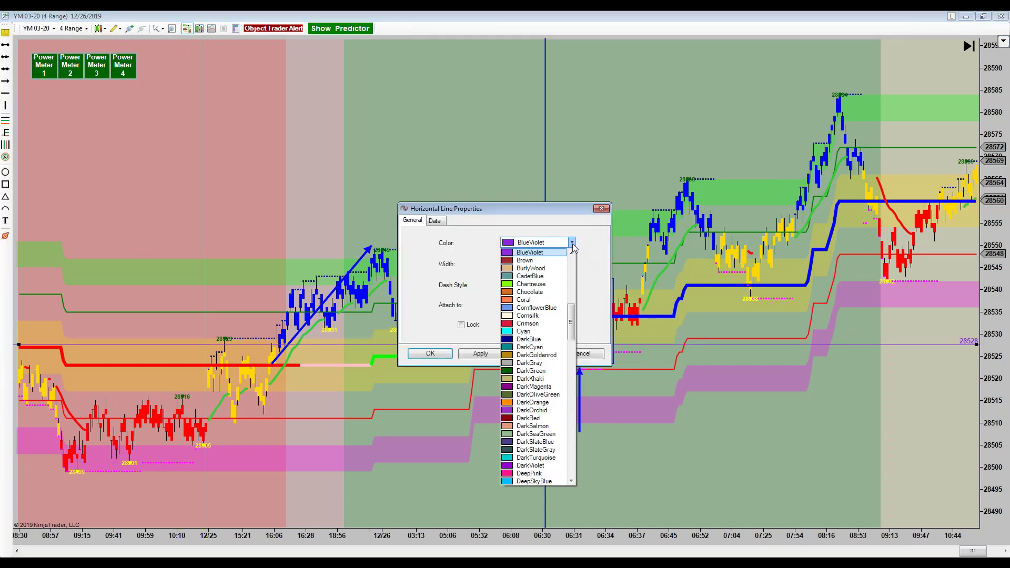
{"action": "left_click_drag", "start_coordinate": [574, 325], "coordinate": [575, 464]}
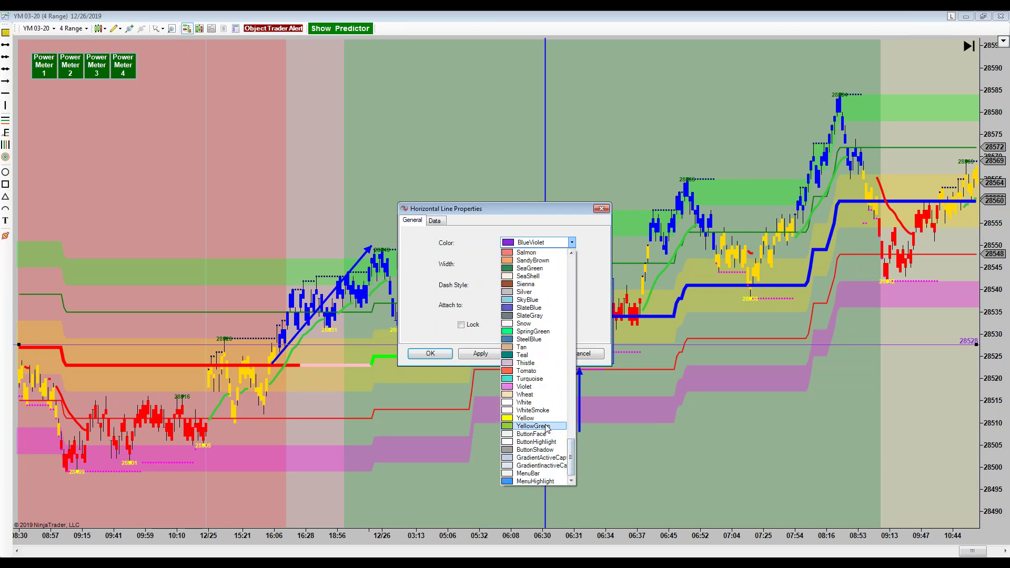
{"action": "left_click", "coordinate": [525, 419]}
{"action": "left_click", "coordinate": [571, 261]}
{"action": "left_click", "coordinate": [571, 262]}
{"action": "left_click", "coordinate": [484, 358]}
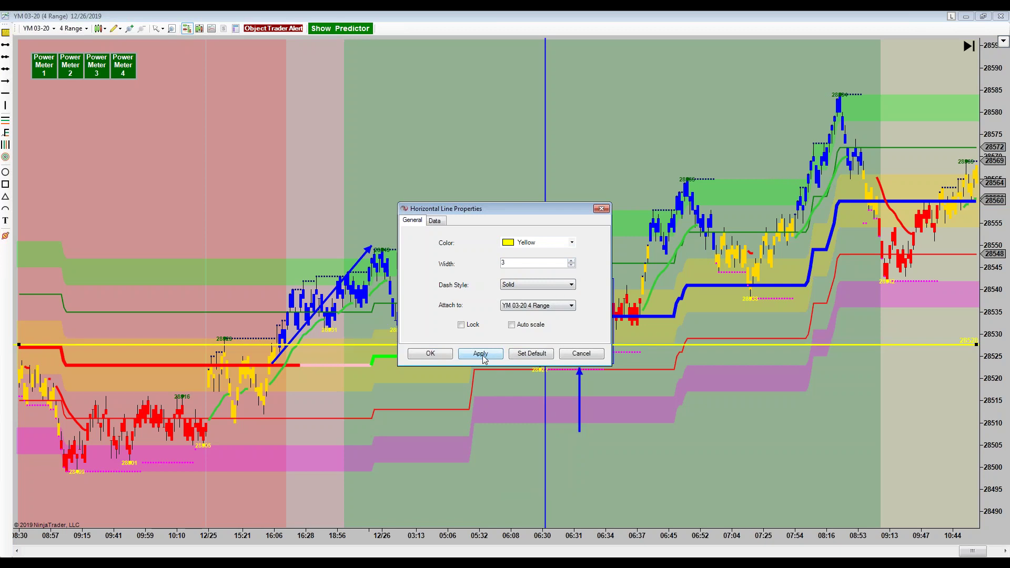
Step: Save the yellow style as the default for horizontal lines, readjust the line's width and confirm its properties
{"action": "left_click", "coordinate": [546, 361]}
{"action": "left_click", "coordinate": [571, 261]}
{"action": "left_click", "coordinate": [487, 358]}
{"action": "left_click", "coordinate": [571, 266]}
{"action": "left_click", "coordinate": [480, 353]}
{"action": "left_click", "coordinate": [430, 355]}
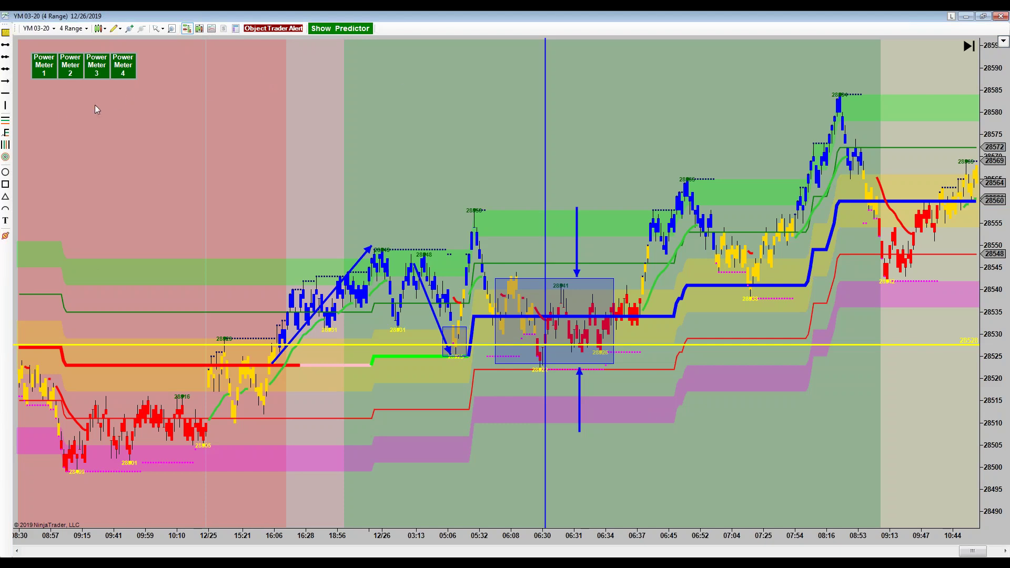
Step: Draw a short horizontal line segment in the empty area above the price bars, left of the rising arrow's tip
{"action": "left_click", "coordinate": [5, 44]}
{"action": "key", "text": "Escape"}
{"action": "left_click_drag", "start_coordinate": [237, 174], "coordinate": [290, 174]}
{"action": "left_click", "coordinate": [297, 182]}
{"action": "left_click", "coordinate": [6, 45]}
{"action": "left_click_drag", "start_coordinate": [285, 173], "coordinate": [285, 136]}
{"action": "key", "text": "Delete"}
Step: Draw a second, longer line segment above the first one and level its right end
{"action": "left_click", "coordinate": [237, 132]}
{"action": "left_click", "coordinate": [309, 133]}
{"action": "mouse_move", "coordinate": [312, 134]}
{"action": "left_mouse_down"}
{"action": "mouse_move", "coordinate": [323, 139]}
{"action": "mouse_move", "coordinate": [316, 130]}
{"action": "left_mouse_up"}
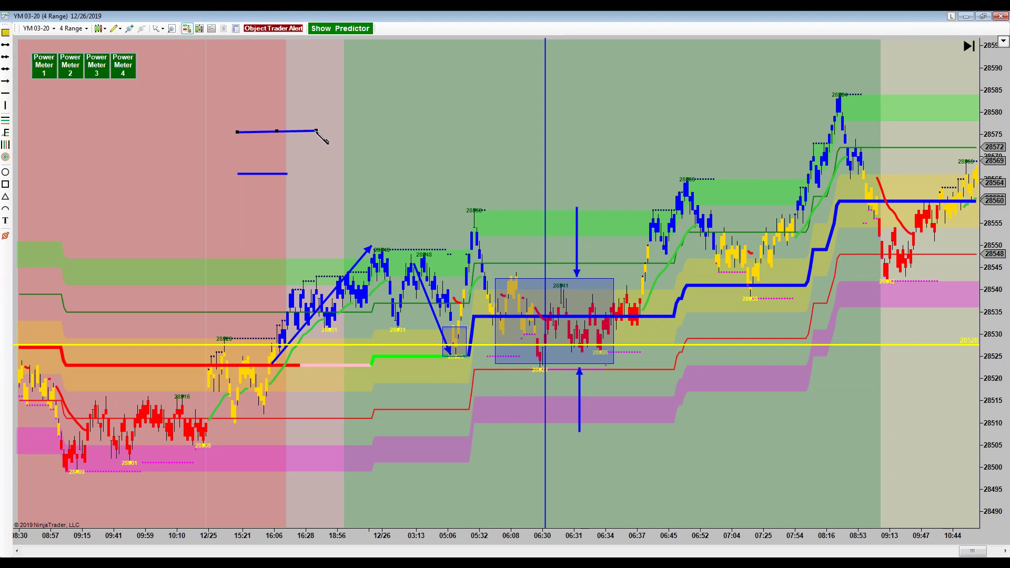
{"action": "left_click_drag", "start_coordinate": [316, 131], "coordinate": [312, 131]}
Step: Lengthen the lower blue line segment to the right, leaving its line properties unchanged
{"action": "left_click", "coordinate": [296, 165]}
{"action": "left_click_drag", "start_coordinate": [287, 173], "coordinate": [304, 174]}
{"action": "double_click", "coordinate": [304, 174]}
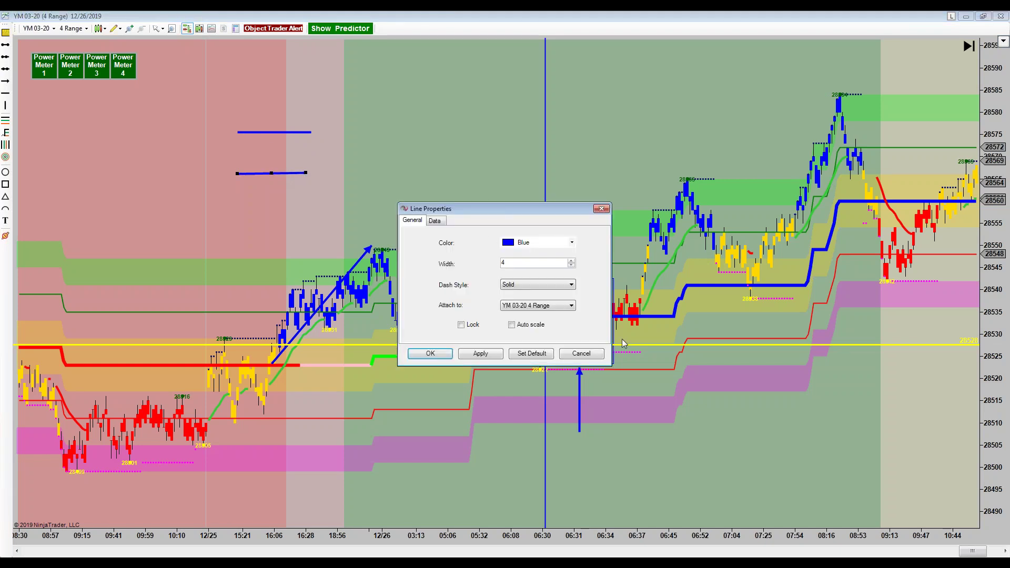
{"action": "left_click", "coordinate": [581, 353]}
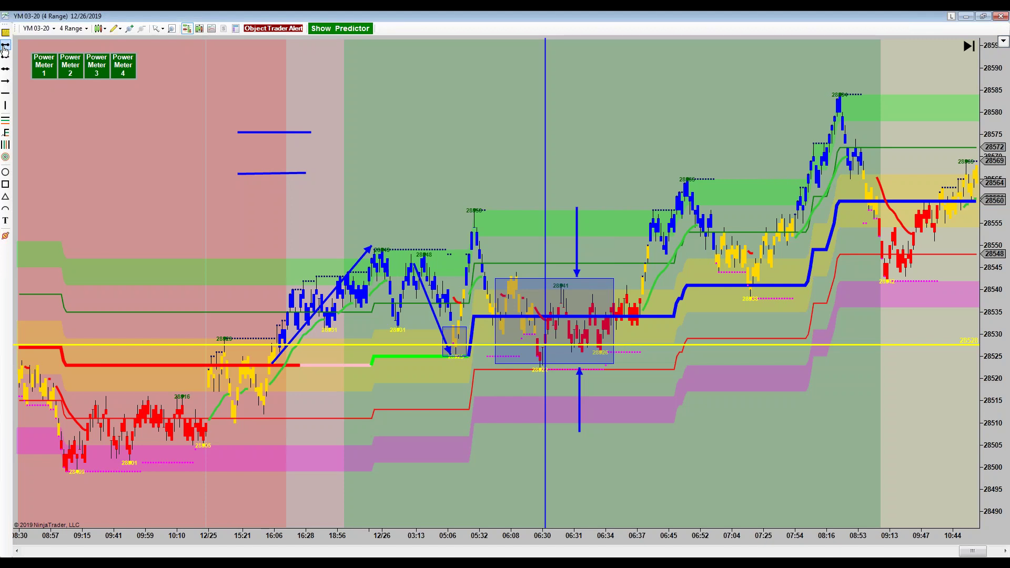
Step: Draw a third horizontal line segment above the other two, slightly longer than them
{"action": "left_click", "coordinate": [230, 98]}
{"action": "left_click", "coordinate": [317, 98]}
{"action": "left_click", "coordinate": [250, 110]}
Step: Add text labels above the line segments: 1 on the lowest line and 2 on the middle line
{"action": "left_click", "coordinate": [5, 220]}
{"action": "left_click", "coordinate": [229, 197]}
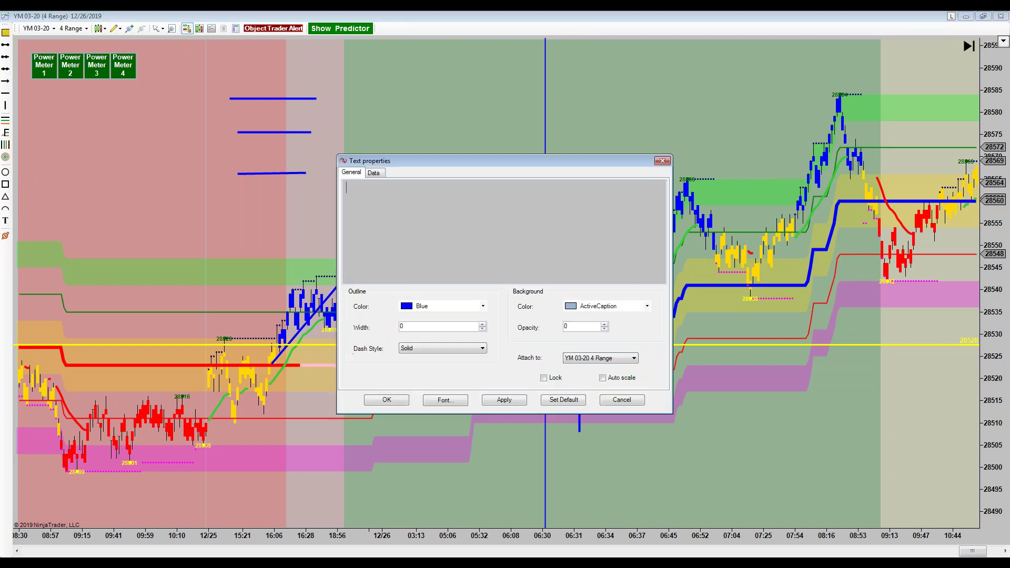
{"action": "type", "text": "1"}
{"action": "left_click", "coordinate": [390, 401]}
{"action": "left_click", "coordinate": [5, 221]}
{"action": "left_click", "coordinate": [278, 131]}
{"action": "type", "text": "2"}
{"action": "left_click", "coordinate": [376, 401]}
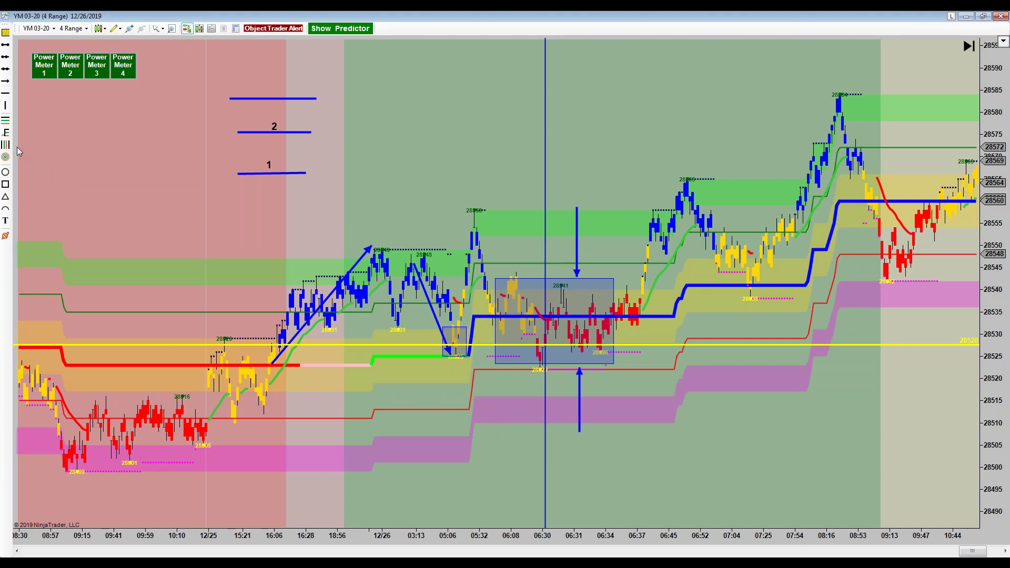
Step: Label the uppermost line segment 3, placing the text just above the line near its middle
{"action": "left_click", "coordinate": [5, 220]}
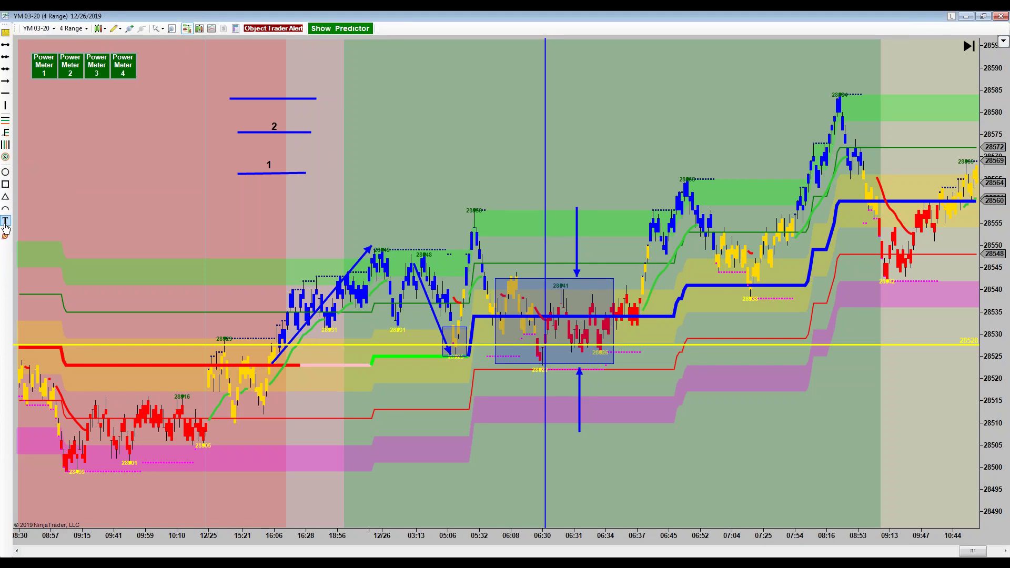
{"action": "left_click", "coordinate": [287, 92]}
{"action": "type", "text": "2"}
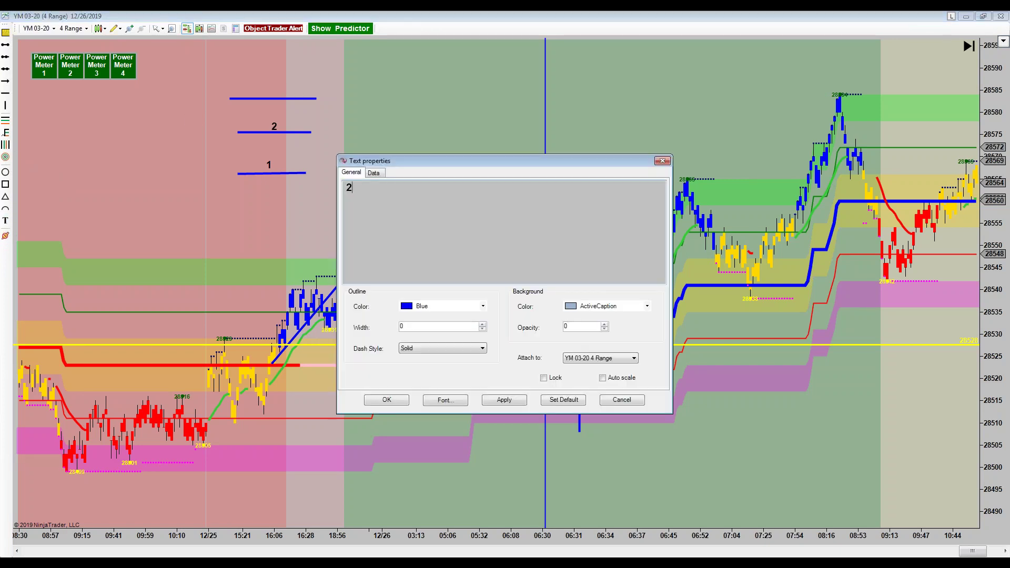
{"action": "key", "text": "BackSpace"}
{"action": "type", "text": "3"}
{"action": "left_click", "coordinate": [385, 399]}
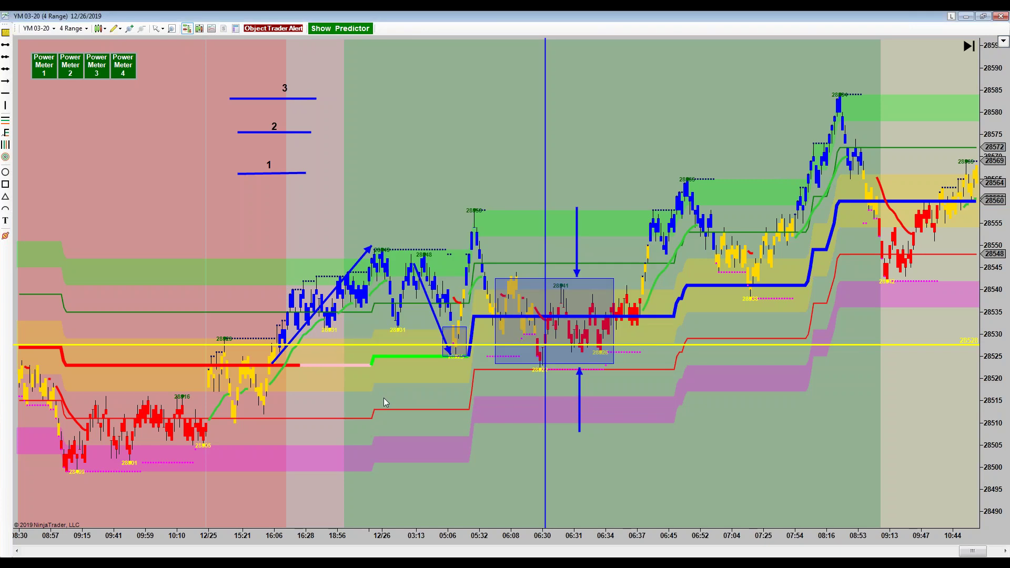
{"action": "left_click", "coordinate": [280, 90]}
Step: Draw a vertical arrow from line 1 up to line 2, and a slanted arrow rising past line 2 toward line 3
{"action": "left_click", "coordinate": [5, 80]}
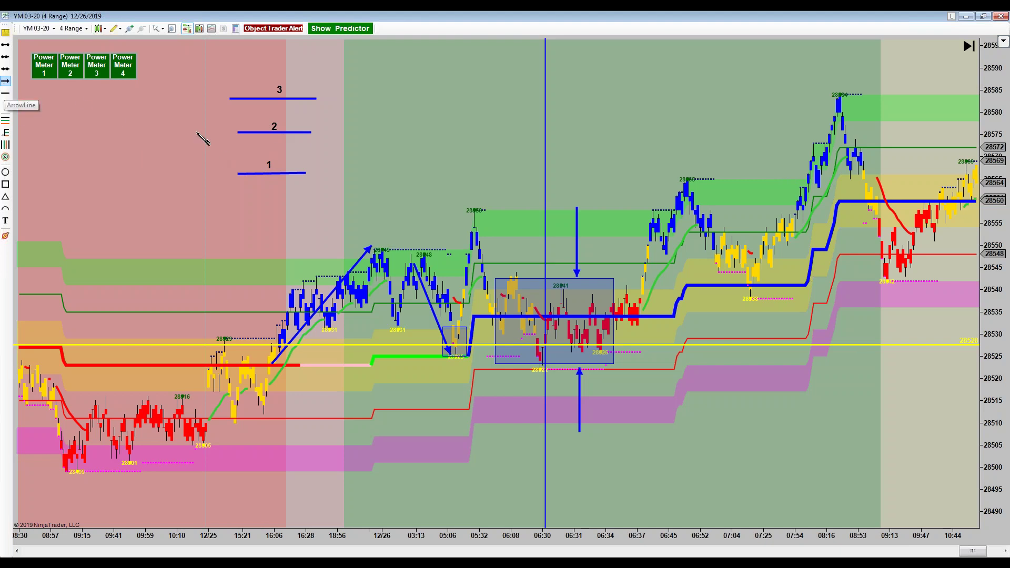
{"action": "mouse_move", "coordinate": [316, 178]}
{"action": "left_mouse_down"}
{"action": "mouse_move", "coordinate": [316, 138]}
{"action": "mouse_move", "coordinate": [342, 132]}
{"action": "left_mouse_up"}
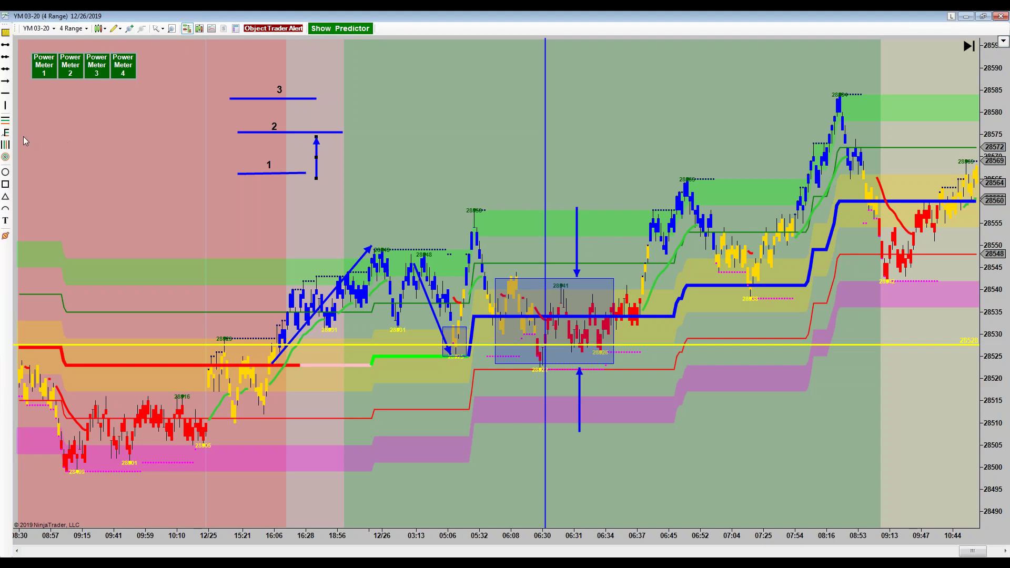
{"action": "left_click", "coordinate": [5, 84]}
{"action": "left_click_drag", "start_coordinate": [337, 167], "coordinate": [360, 108]}
Step: Draw a falling arrow from the slanted arrow's tip back to line 2's level, and extend lines 2 and 3 to the right
{"action": "left_click", "coordinate": [5, 80]}
{"action": "left_click_drag", "start_coordinate": [365, 103], "coordinate": [385, 133]}
{"action": "left_click_drag", "start_coordinate": [343, 132], "coordinate": [416, 133]}
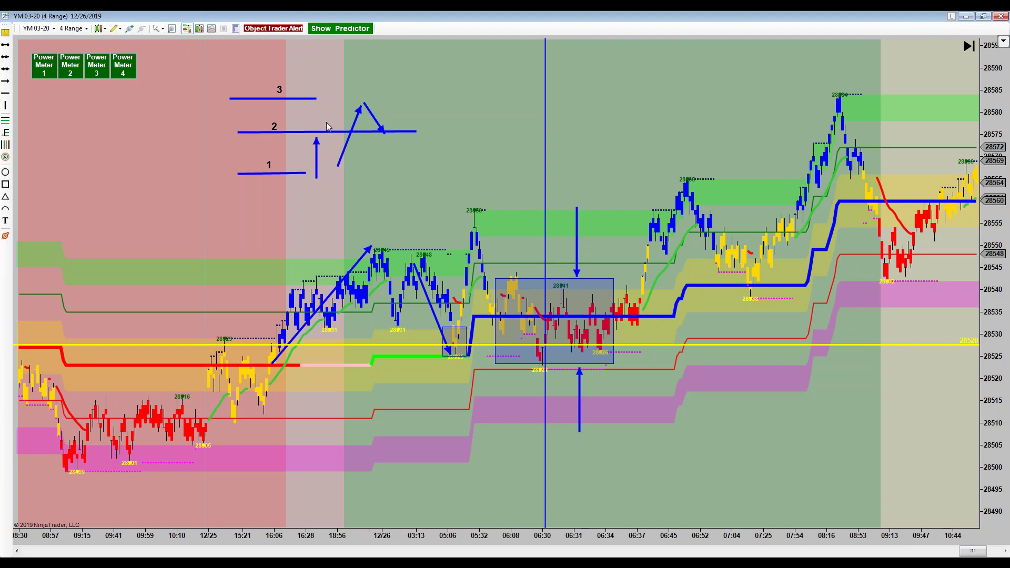
{"action": "left_click_drag", "start_coordinate": [317, 99], "coordinate": [465, 99]}
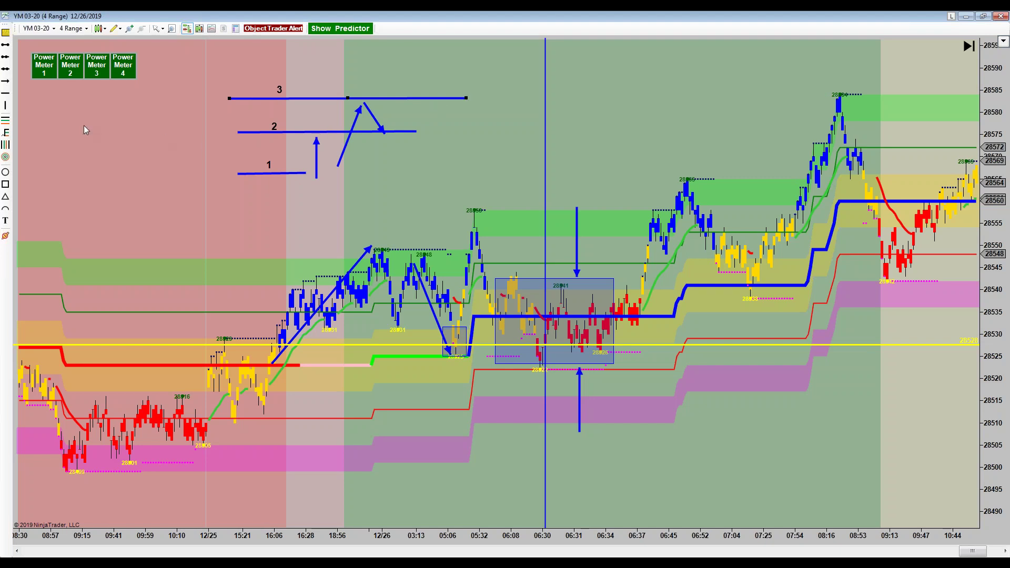
Step: Draw an arrow rising from line 2 to line 3, and a longer arrow beside it rising well past line 3
{"action": "left_click", "coordinate": [6, 82]}
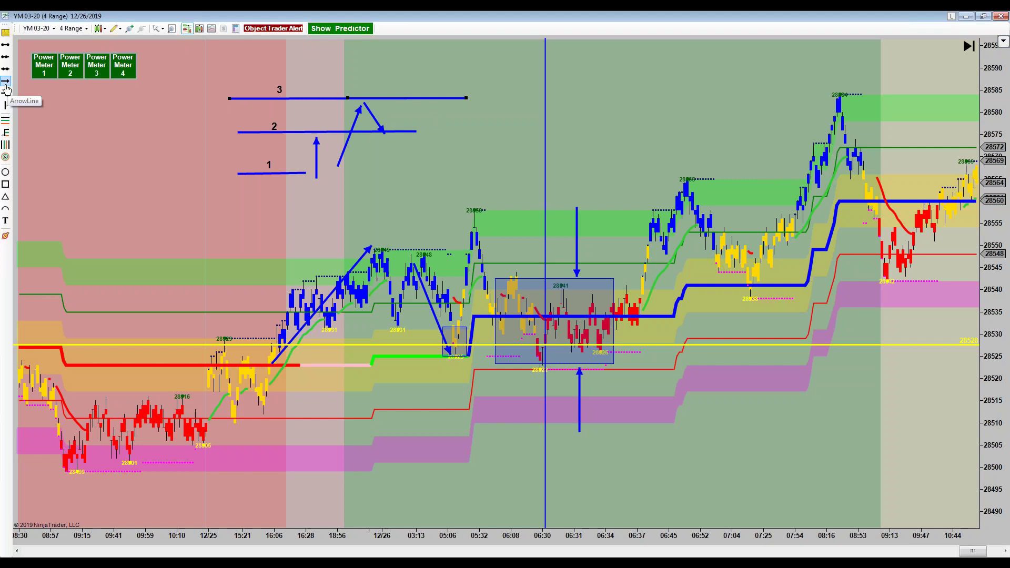
{"action": "left_click", "coordinate": [419, 133]}
{"action": "left_click", "coordinate": [437, 98]}
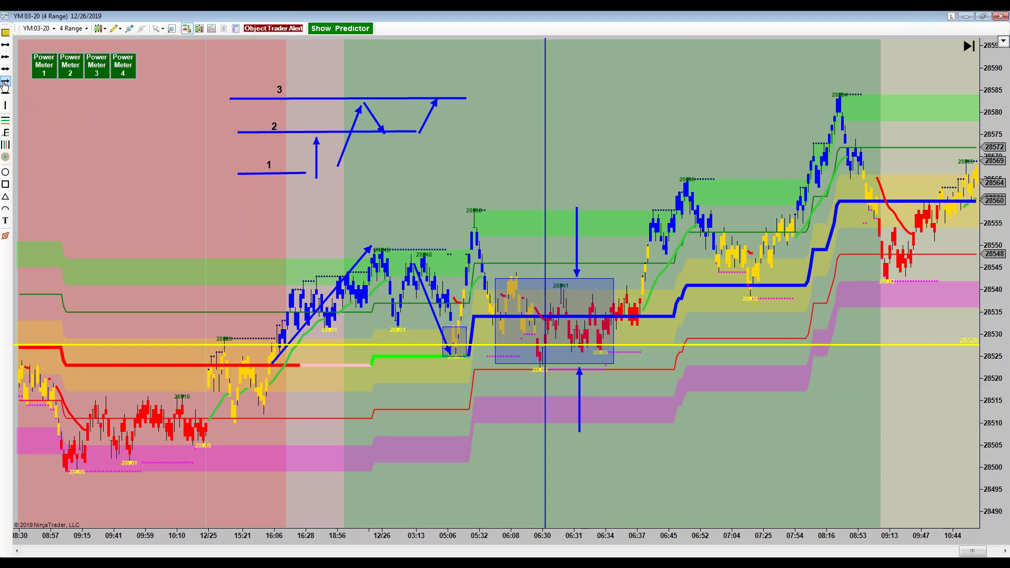
{"action": "left_click", "coordinate": [450, 130]}
{"action": "left_click", "coordinate": [484, 62]}
Step: Draw a short falling arrow from the last peak back to line 3's level, and shift line 3 right to meet its tip
{"action": "left_click", "coordinate": [6, 81]}
{"action": "left_click", "coordinate": [490, 66]}
{"action": "left_click", "coordinate": [499, 99]}
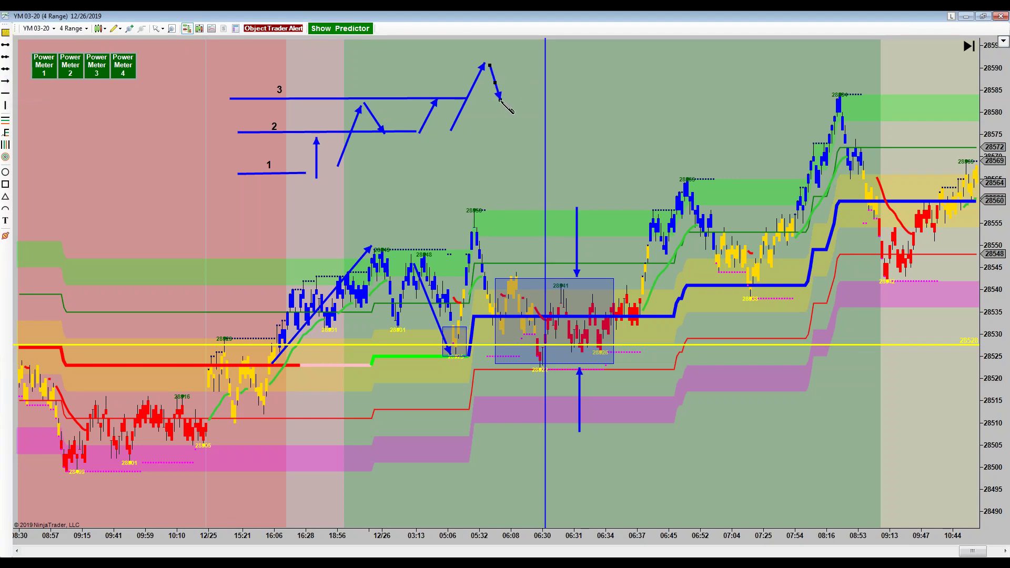
{"action": "left_click", "coordinate": [465, 98]}
{"action": "left_click_drag", "start_coordinate": [465, 97], "coordinate": [499, 101]}
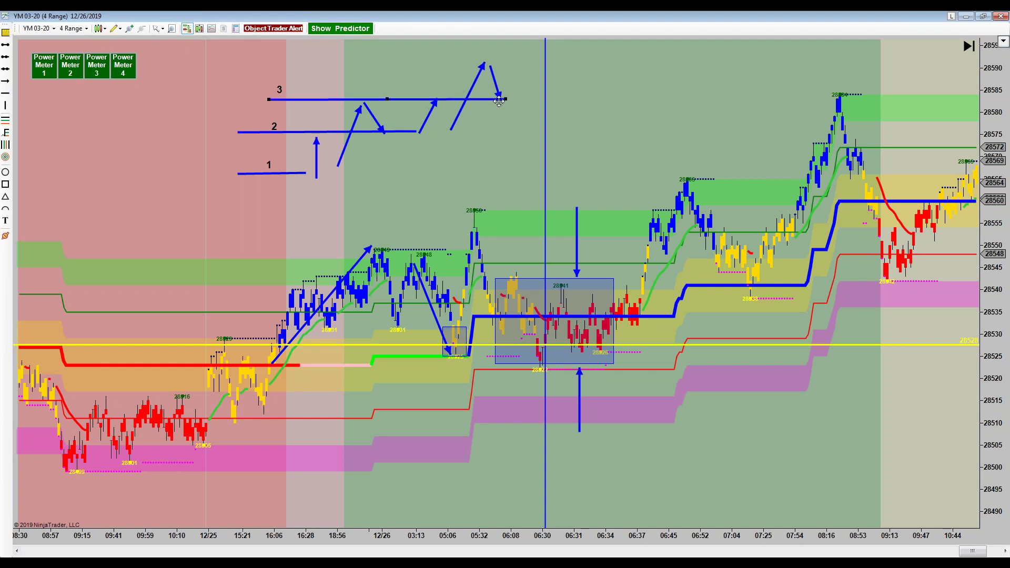
{"action": "left_click", "coordinate": [497, 138]}
Step: Draw a short rising arrow across the yellow horizontal line, beside the price bars just before 16:06
{"action": "left_click_drag", "start_coordinate": [175, 274], "coordinate": [269, 270]}
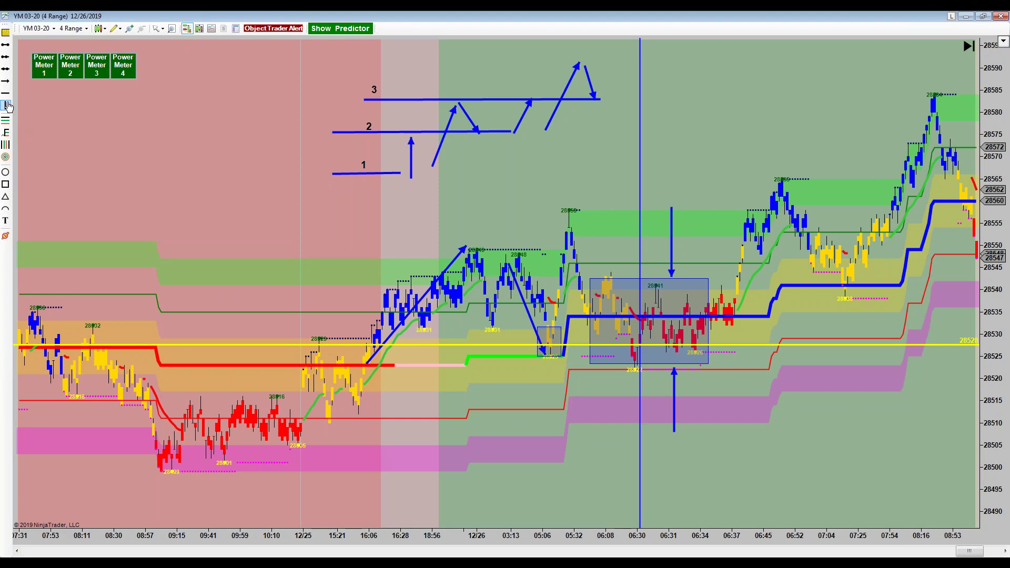
{"action": "left_click", "coordinate": [6, 82]}
{"action": "left_click_drag", "start_coordinate": [356, 375], "coordinate": [373, 318]}
Step: Draw ellipses around the 08:15 high and the first high after the 12/25 session start, both at the yellow line
{"action": "left_click_drag", "start_coordinate": [201, 251], "coordinate": [262, 261]}
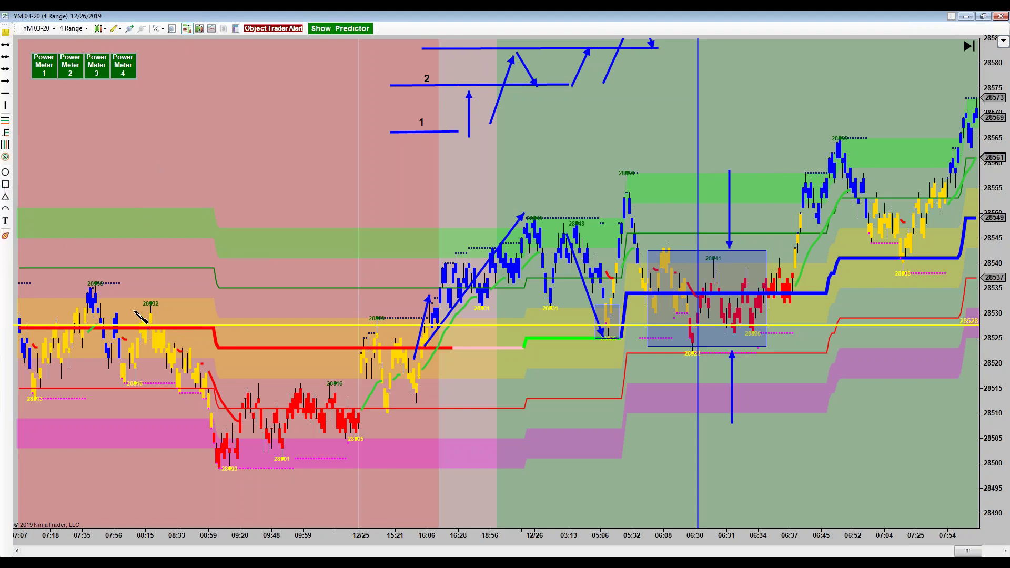
{"action": "left_click_drag", "start_coordinate": [132, 300], "coordinate": [160, 340]}
{"action": "left_click", "coordinate": [161, 339]}
{"action": "left_click", "coordinate": [5, 172]}
{"action": "left_click_drag", "start_coordinate": [362, 315], "coordinate": [391, 341]}
{"action": "left_click", "coordinate": [391, 341]}
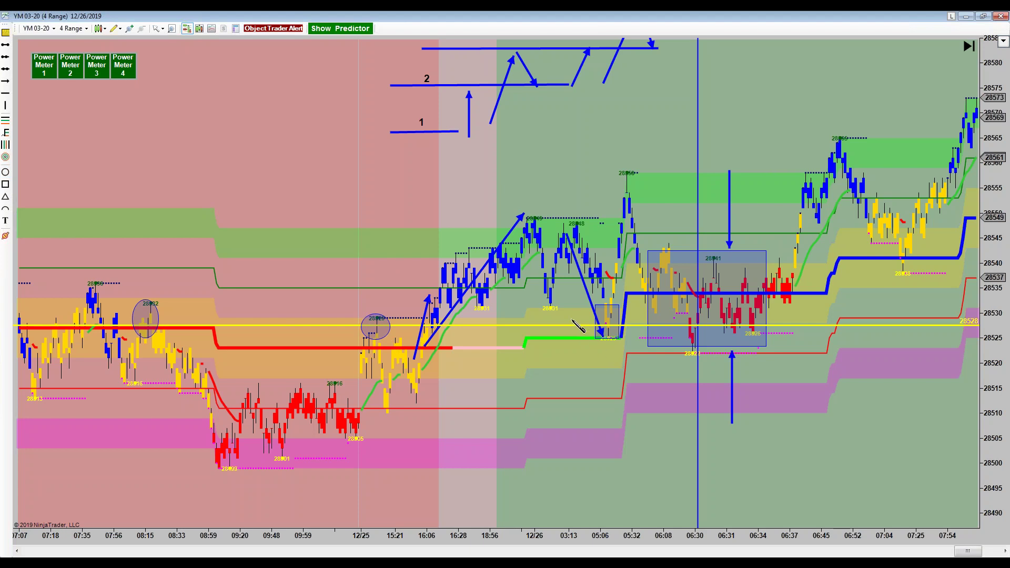
Step: Draw ellipses around the 05:06 pullback low, the 06:30 low and the lows around 06:31 along the yellow line
{"action": "left_click_drag", "start_coordinate": [577, 313], "coordinate": [632, 343]}
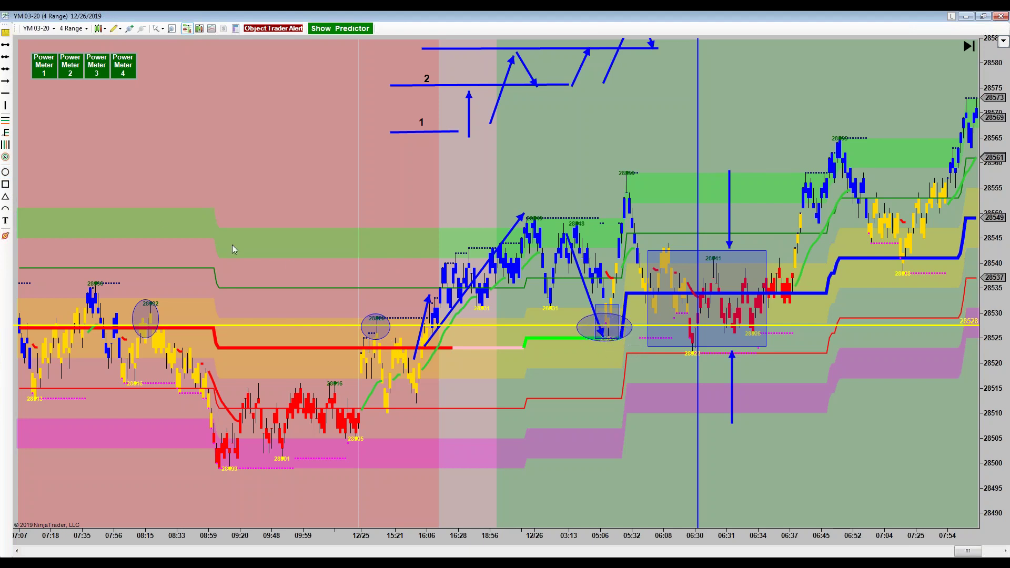
{"action": "left_click", "coordinate": [5, 172]}
{"action": "mouse_move", "coordinate": [681, 314]}
{"action": "left_mouse_down"}
{"action": "mouse_move", "coordinate": [721, 366]}
{"action": "mouse_move", "coordinate": [709, 352]}
{"action": "left_mouse_up"}
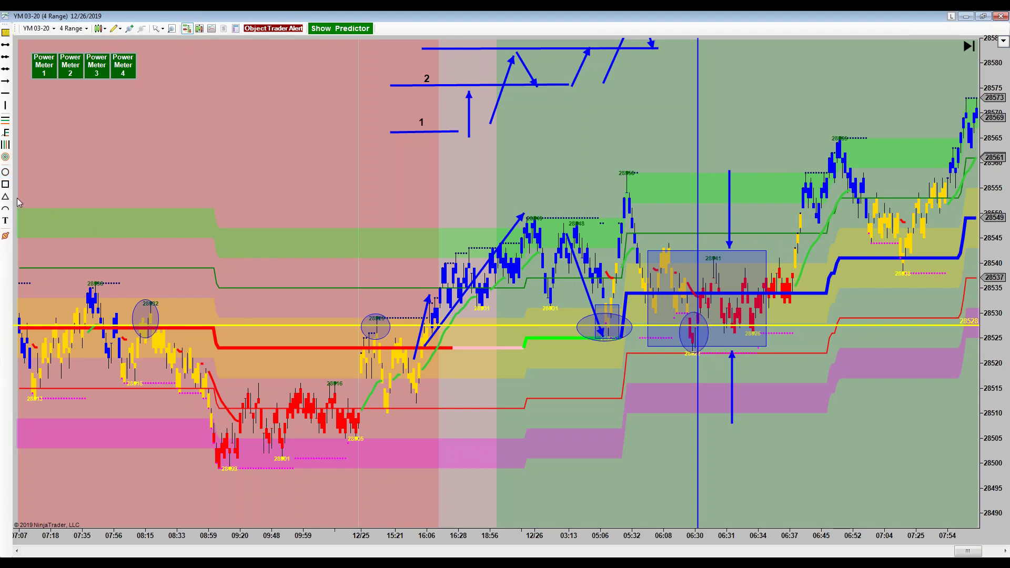
{"action": "left_click_drag", "start_coordinate": [713, 318], "coordinate": [777, 336]}
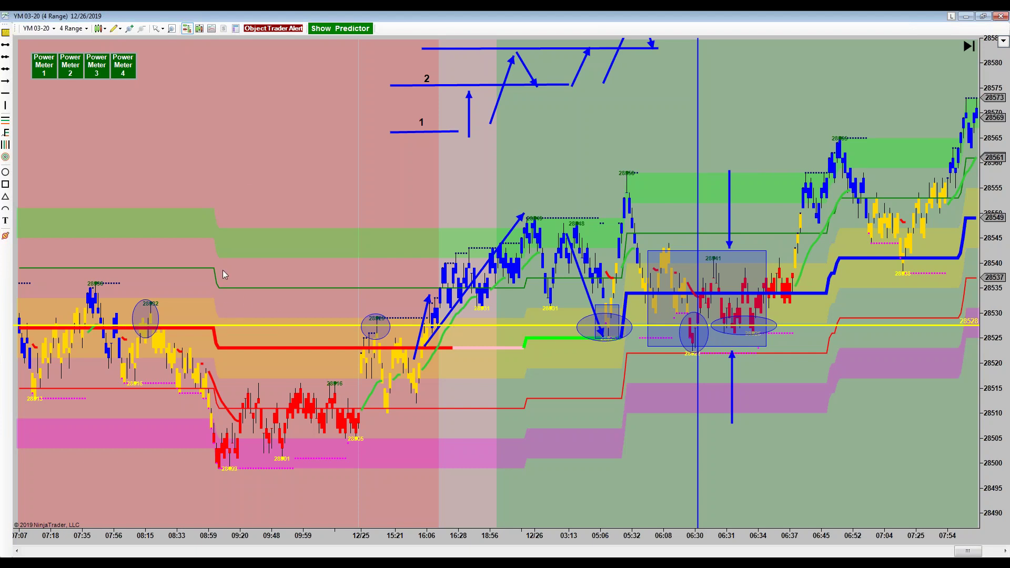
Step: Draw a long rectangle along the yellow line, from the first ellipse to well past the last one, spanning about 28525 to 28530
{"action": "mouse_move", "coordinate": [126, 197]}
{"action": "left_mouse_down"}
{"action": "mouse_move", "coordinate": [176, 199]}
{"action": "mouse_move", "coordinate": [141, 201]}
{"action": "left_mouse_up"}
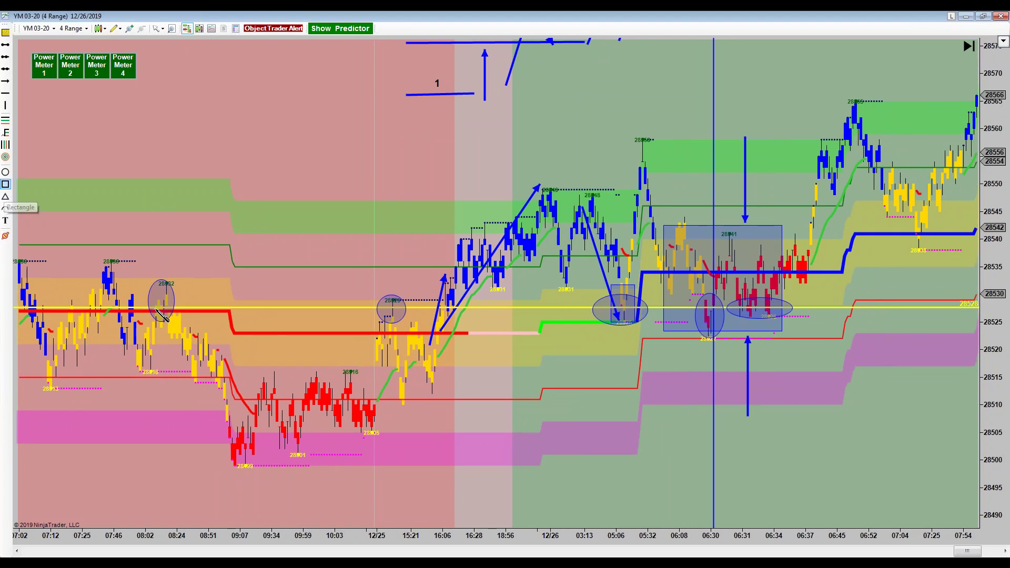
{"action": "left_click", "coordinate": [146, 293]}
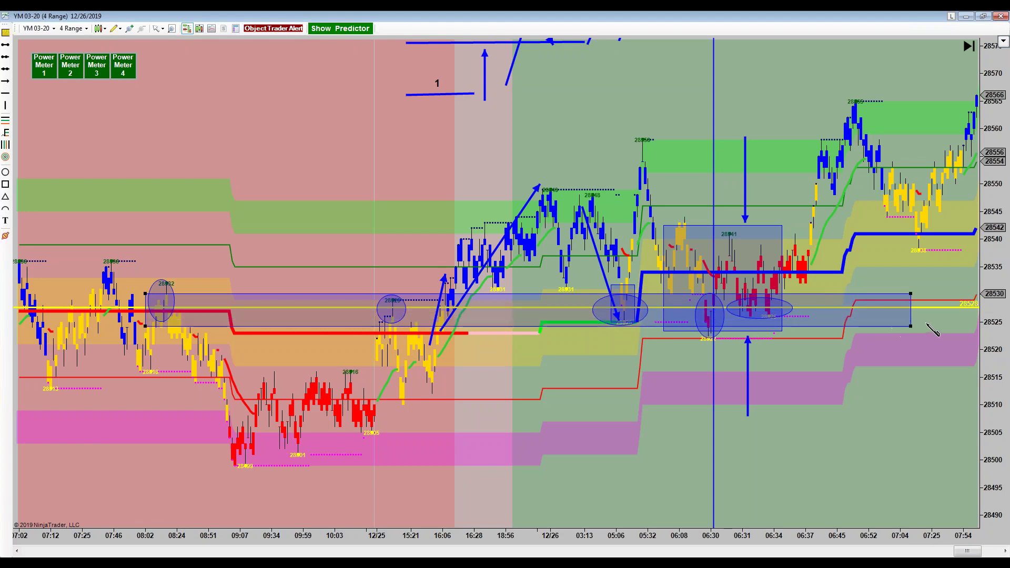
{"action": "left_click", "coordinate": [954, 324]}
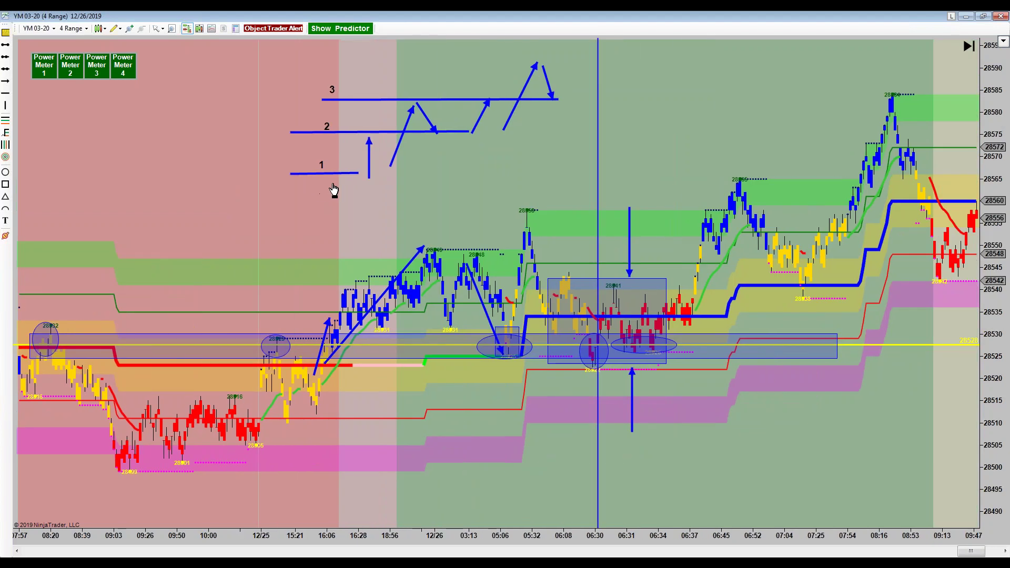
Step: Switch the chart cursor to Cross Hair
{"action": "scroll", "coordinate": [334, 189], "scroll_direction": "up", "scroll_amount": 2}
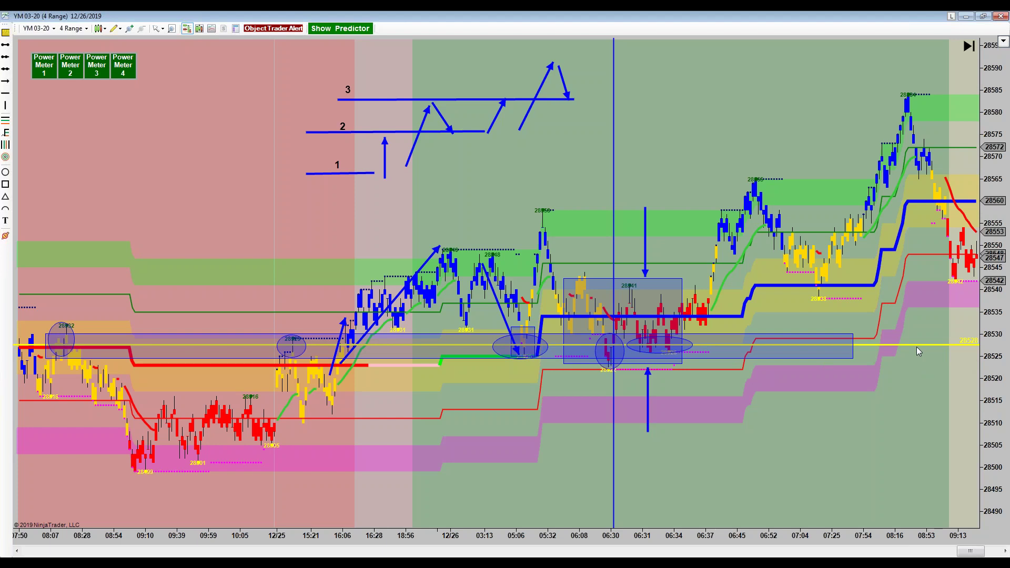
{"action": "left_click", "coordinate": [163, 29]}
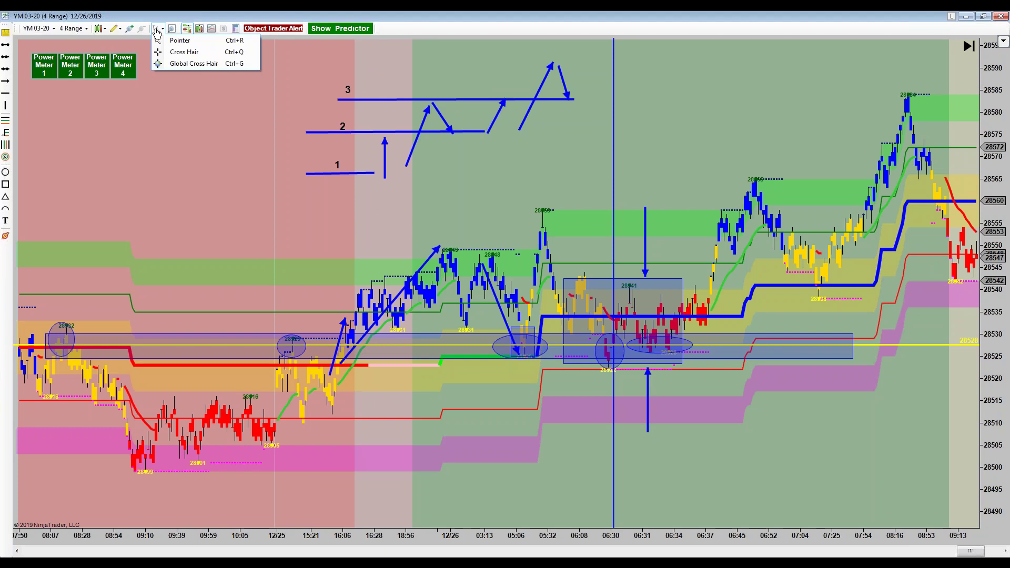
{"action": "left_click", "coordinate": [176, 52]}
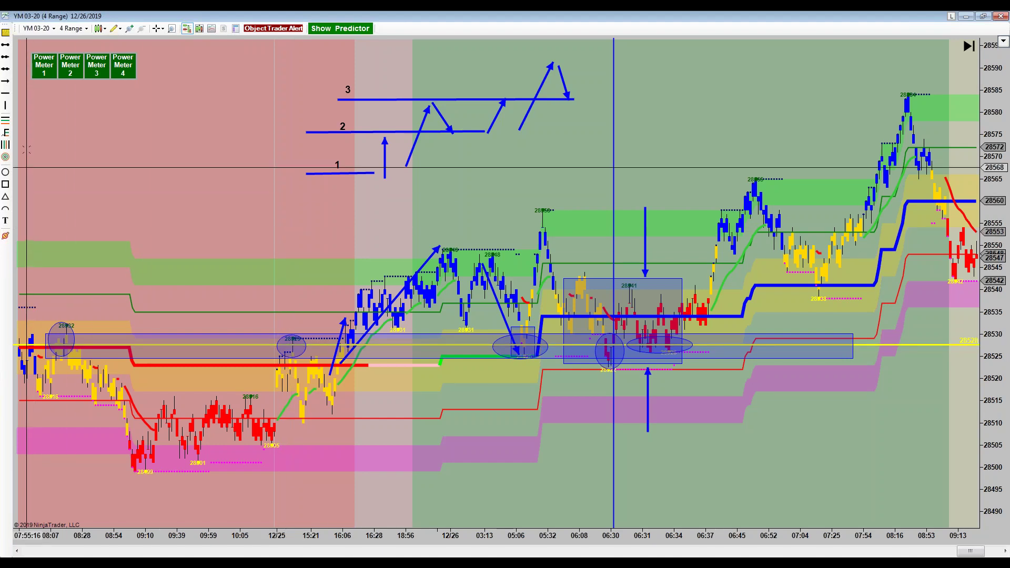
Step: Add a second yellow horizontal line, move it down to about 28540, and dismiss the Malwarebytes upgrade notification
{"action": "left_click", "coordinate": [6, 93]}
{"action": "left_click", "coordinate": [283, 269]}
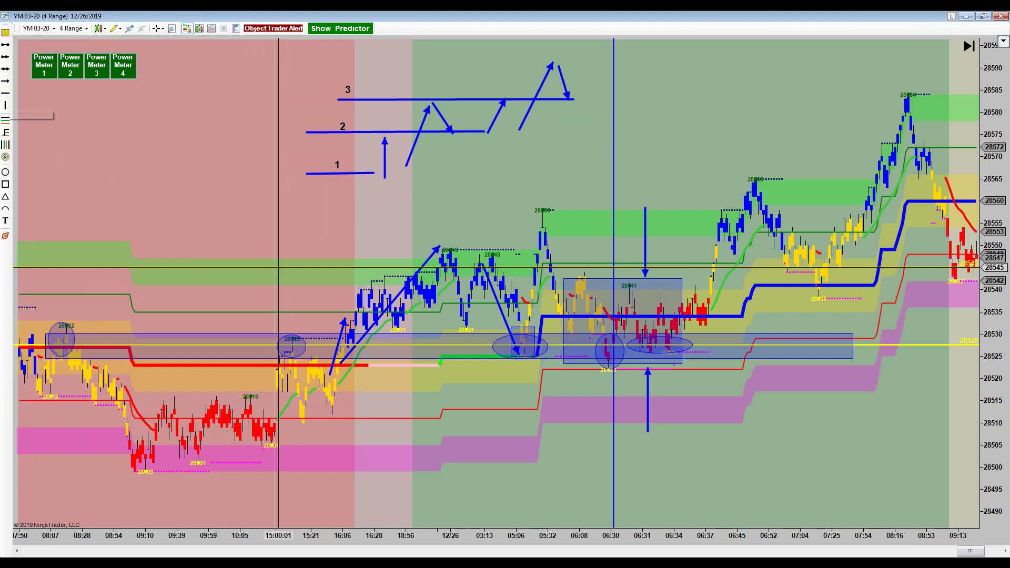
{"action": "mouse_move", "coordinate": [283, 273]}
{"action": "left_mouse_down"}
{"action": "mouse_move", "coordinate": [292, 311]}
{"action": "mouse_move", "coordinate": [294, 289]}
{"action": "left_mouse_up"}
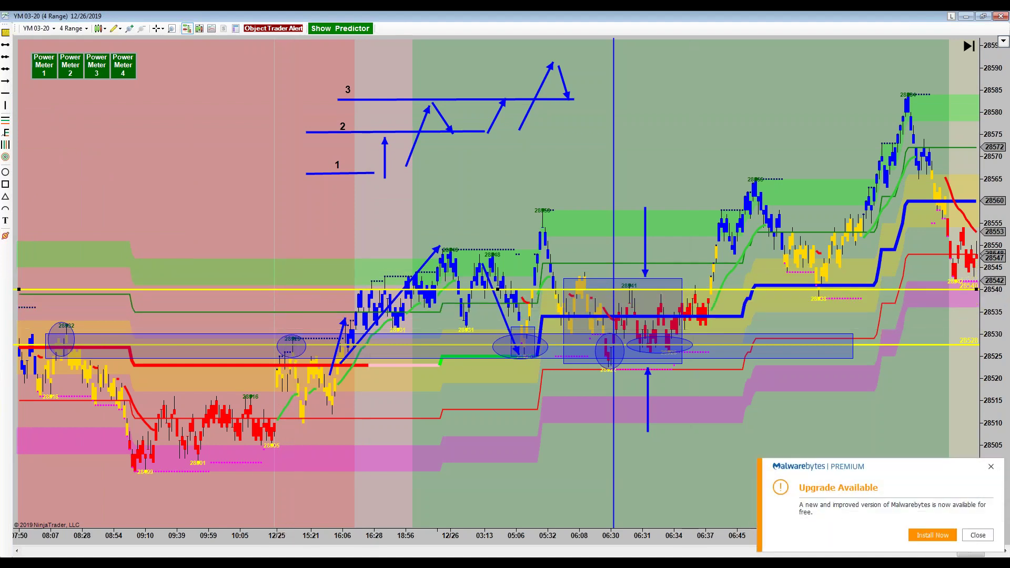
{"action": "left_click", "coordinate": [978, 536]}
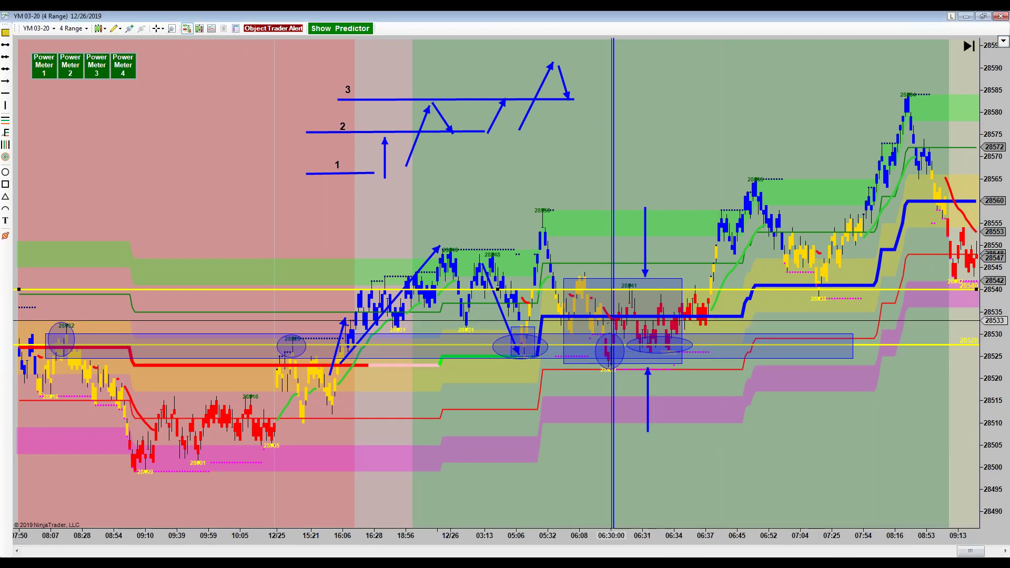
Step: Move the upper yellow horizontal line up and down over the 06:30 price range, leaving it at about 28550
{"action": "left_click_drag", "start_coordinate": [603, 290], "coordinate": [600, 269]}
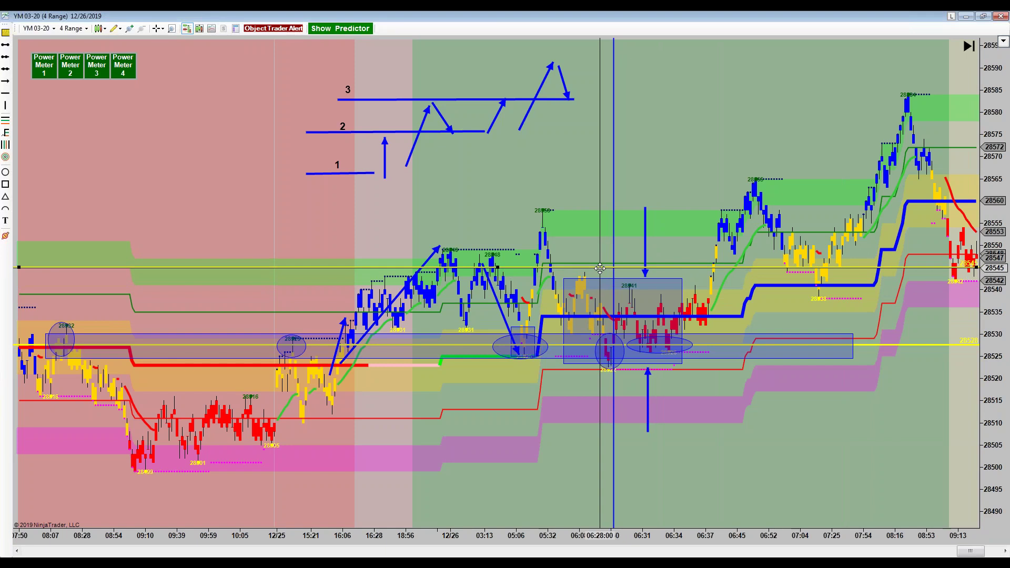
{"action": "left_click_drag", "start_coordinate": [600, 268], "coordinate": [601, 246]}
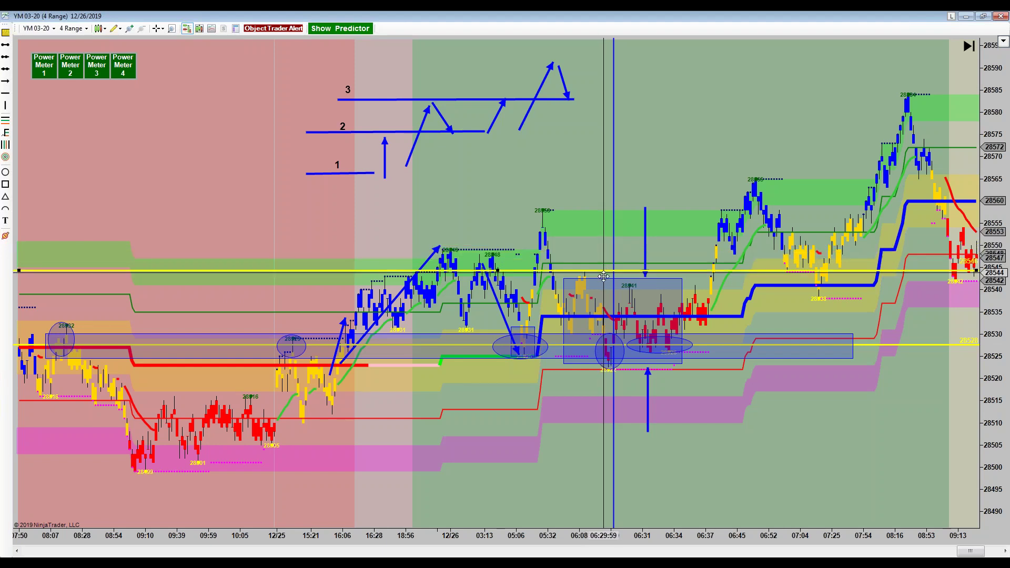
{"action": "left_click_drag", "start_coordinate": [604, 294], "coordinate": [612, 248]}
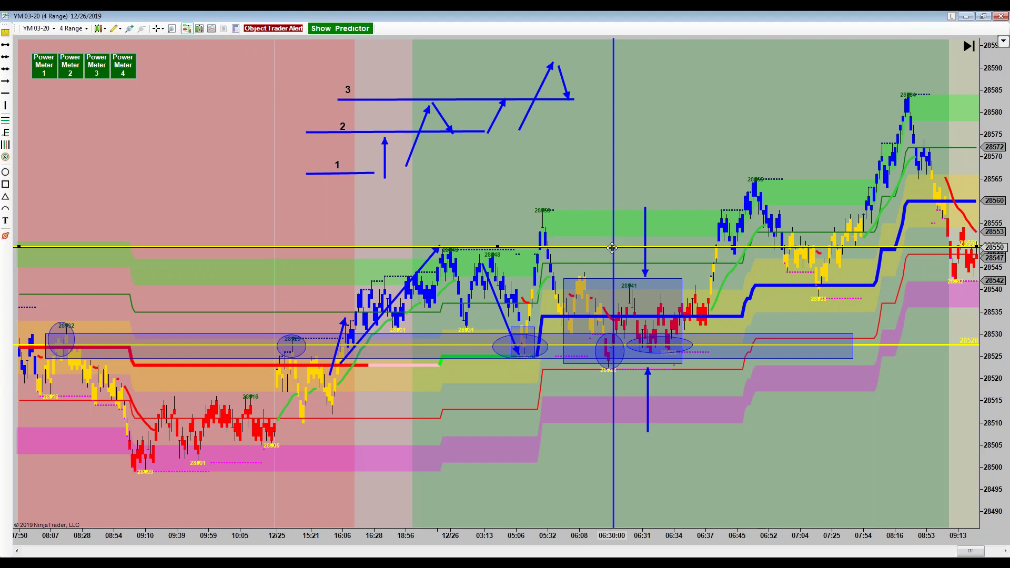
{"action": "left_click_drag", "start_coordinate": [613, 248], "coordinate": [616, 288]}
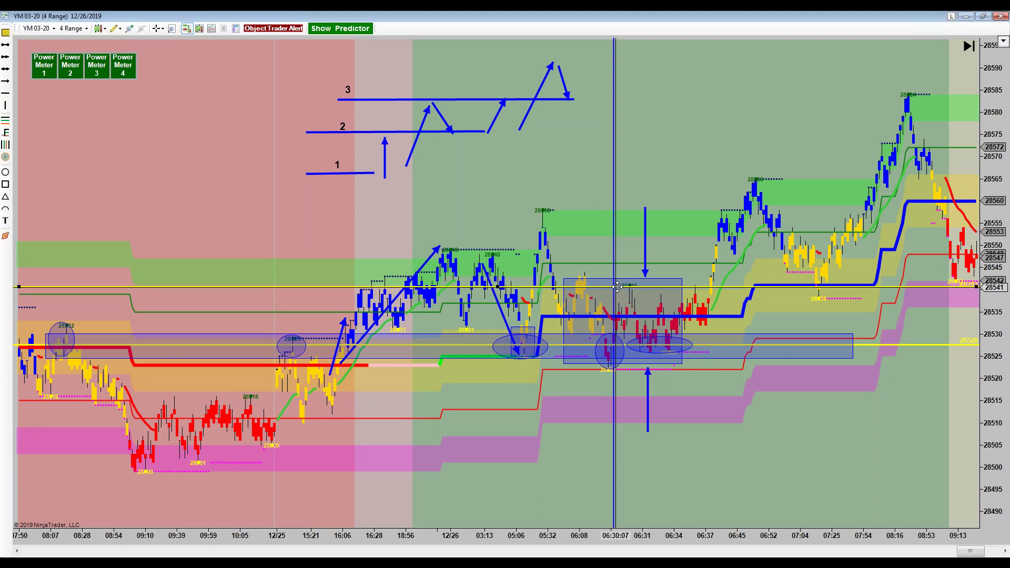
{"action": "left_click_drag", "start_coordinate": [623, 266], "coordinate": [626, 244]}
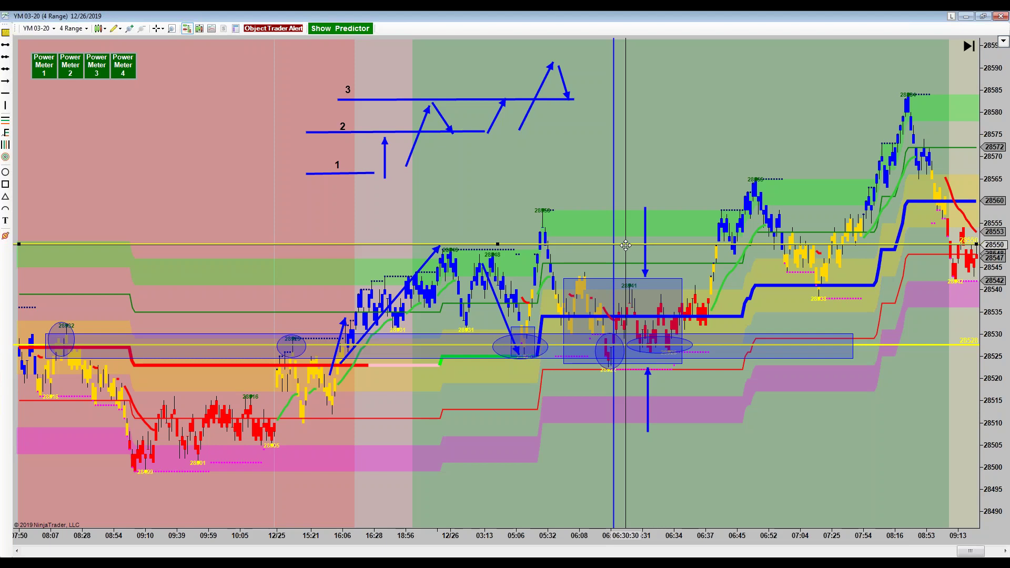
Step: Move the upper yellow horizontal line down over the 06:30 price range, then back up to about 28547
{"action": "left_click_drag", "start_coordinate": [626, 245], "coordinate": [625, 251]}
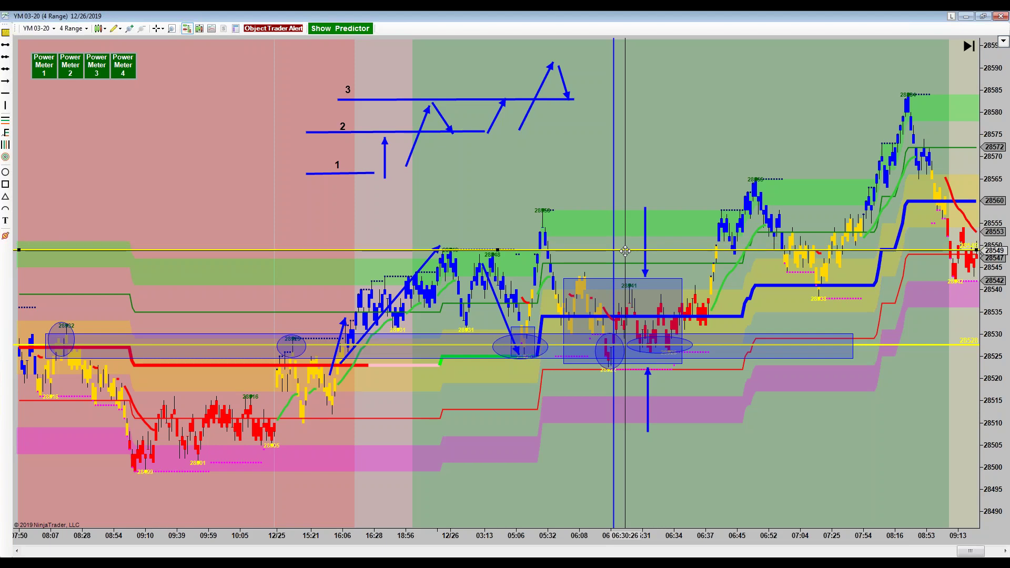
{"action": "left_click_drag", "start_coordinate": [626, 251], "coordinate": [625, 264]}
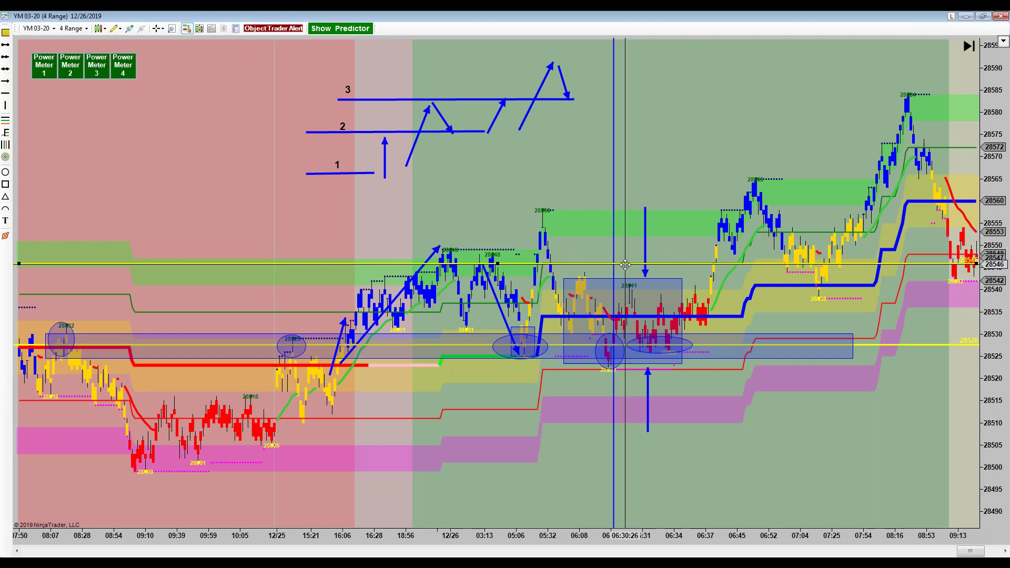
{"action": "left_click_drag", "start_coordinate": [625, 265], "coordinate": [626, 287]}
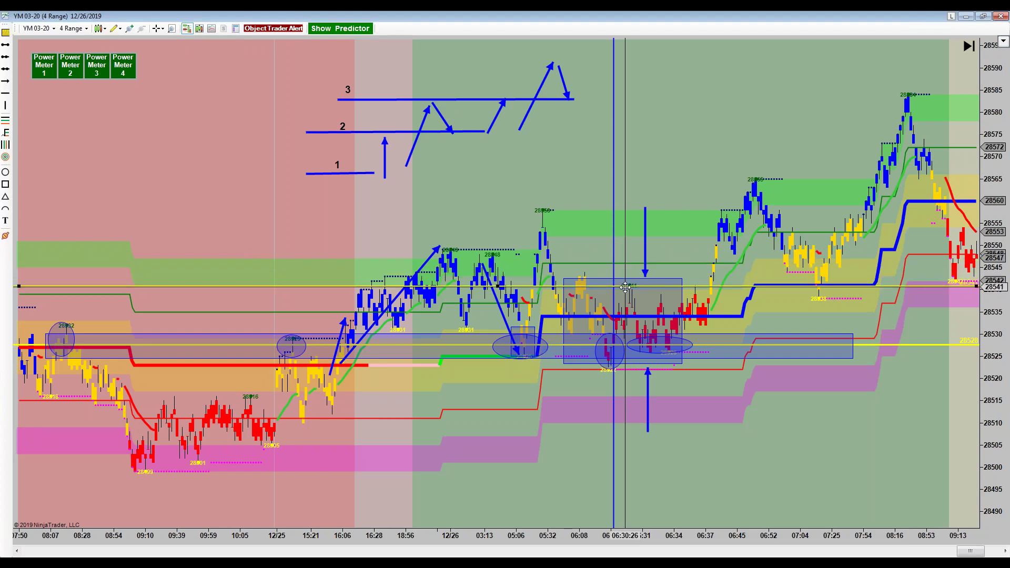
{"action": "left_click_drag", "start_coordinate": [625, 287], "coordinate": [624, 297]}
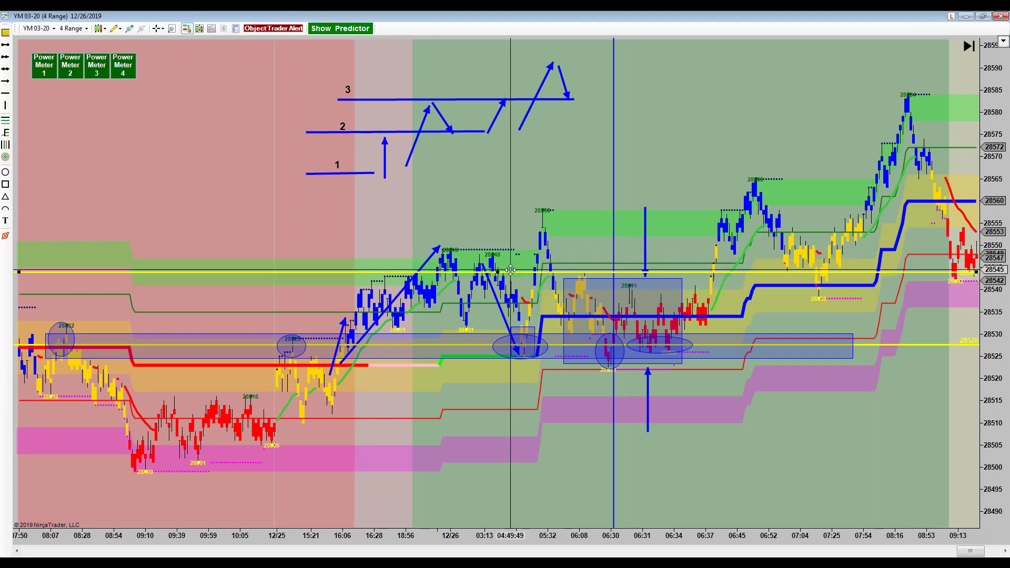
{"action": "left_click_drag", "start_coordinate": [488, 297], "coordinate": [812, 258]}
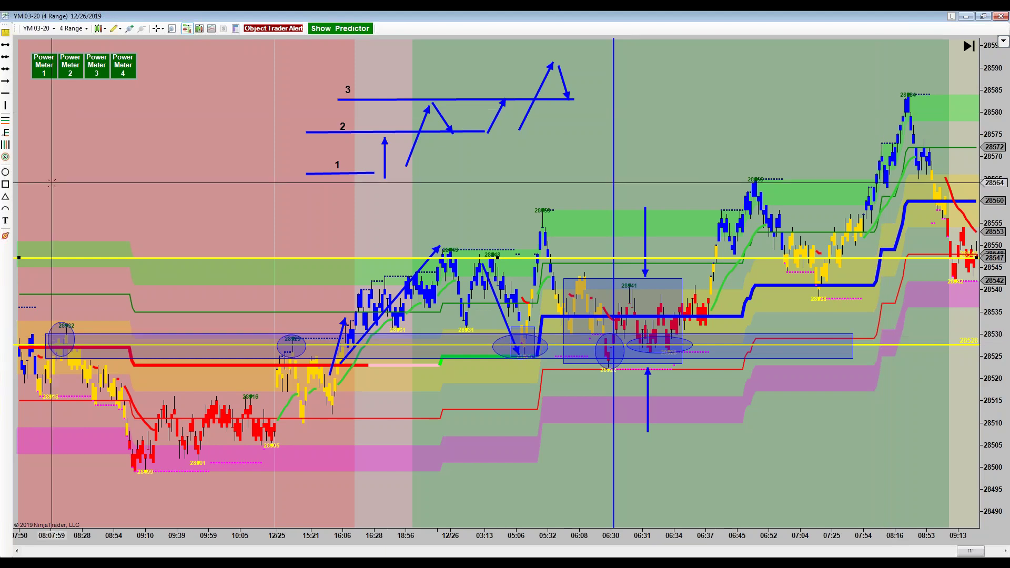
Step: Set the chart cursor to Pointer and draw a small flat ellipse in the empty area above the morning prices, at about 28567
{"action": "left_click", "coordinate": [5, 173]}
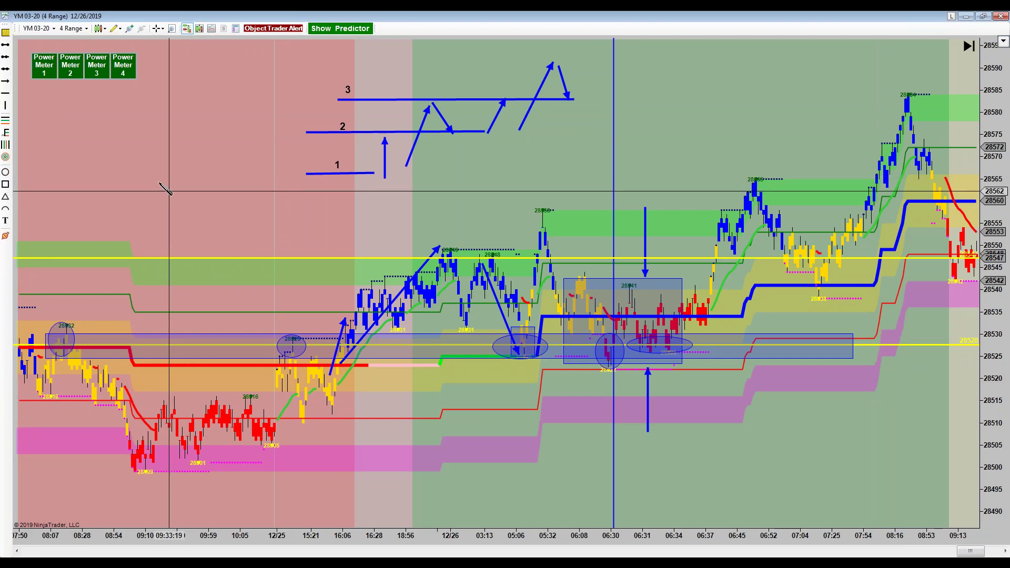
{"action": "left_click", "coordinate": [158, 28]}
{"action": "left_click", "coordinate": [179, 40]}
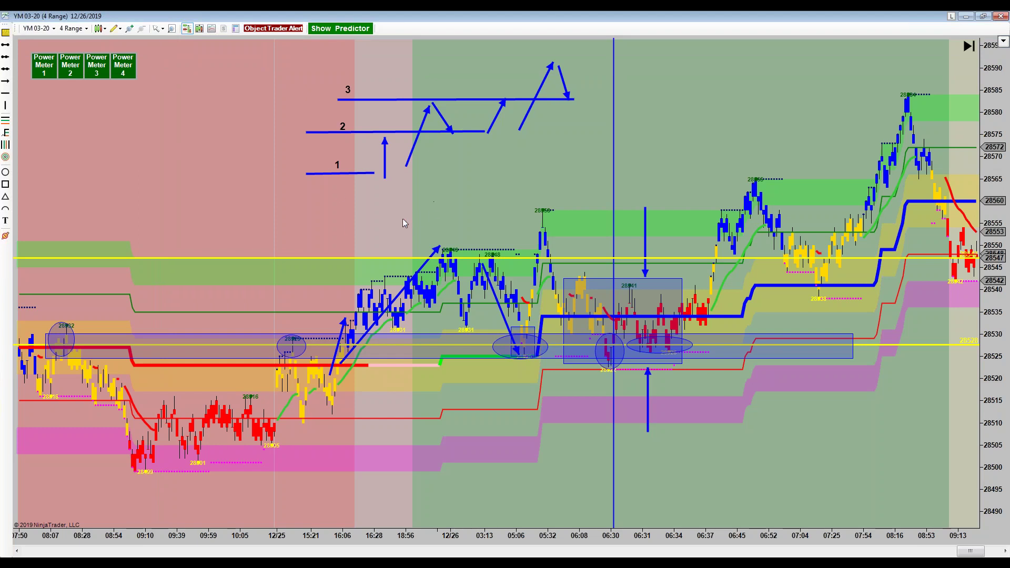
{"action": "left_click", "coordinate": [139, 174]}
{"action": "left_click", "coordinate": [191, 163]}
{"action": "left_click_drag", "start_coordinate": [192, 210], "coordinate": [205, 214]}
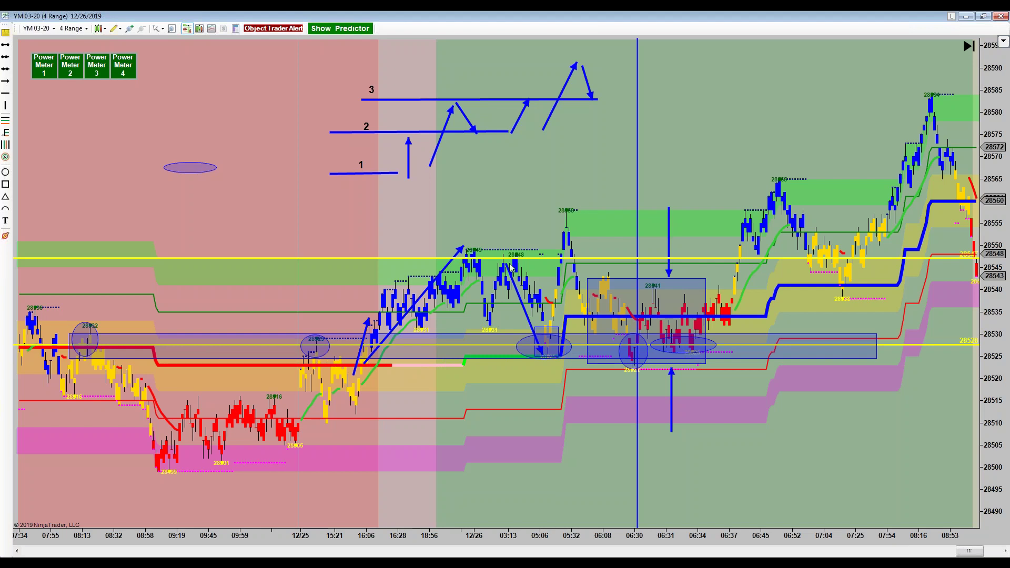
Step: Circle the swing high beside 12/26 with an ellipse and nudge the upper yellow line to about 28548
{"action": "left_click", "coordinate": [5, 172]}
{"action": "left_click_drag", "start_coordinate": [451, 237], "coordinate": [486, 271]}
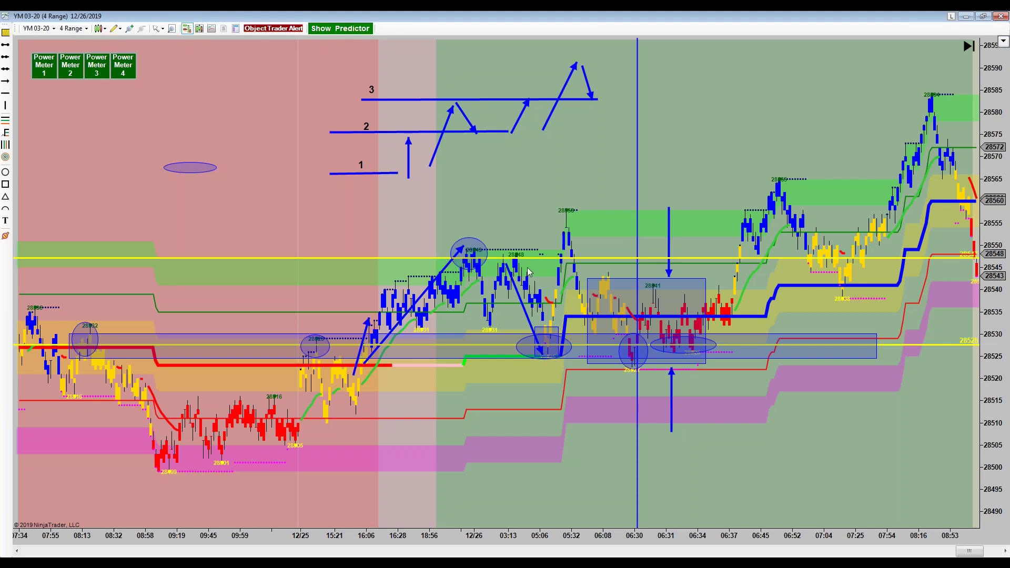
{"action": "left_click_drag", "start_coordinate": [549, 259], "coordinate": [549, 257]}
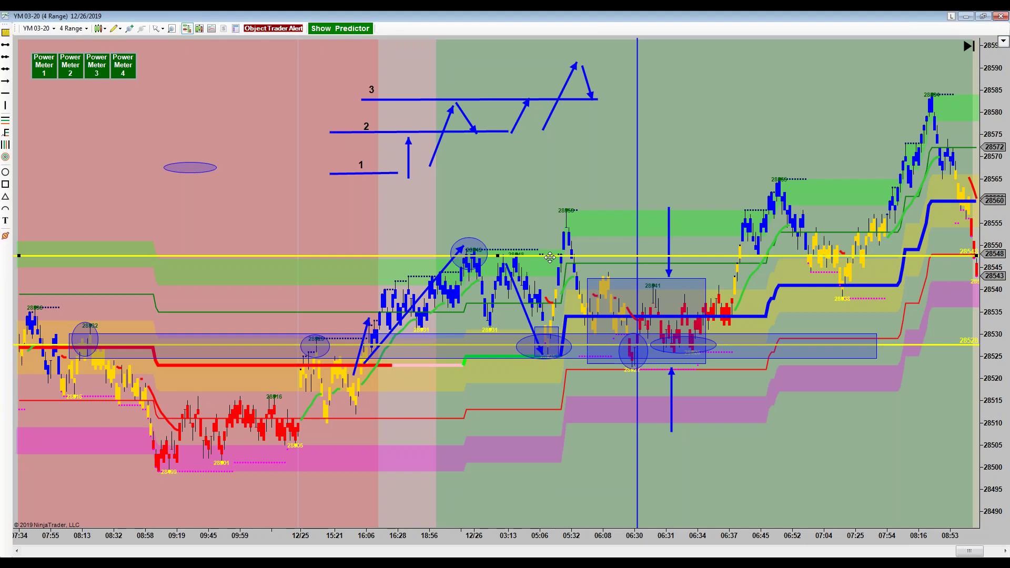
Step: Move the existing up arrow beneath the ellipse near 05:06 and draw up arrows beneath the two ellipses around 06:30 and 06:31
{"action": "left_click_drag", "start_coordinate": [668, 405], "coordinate": [551, 402]}
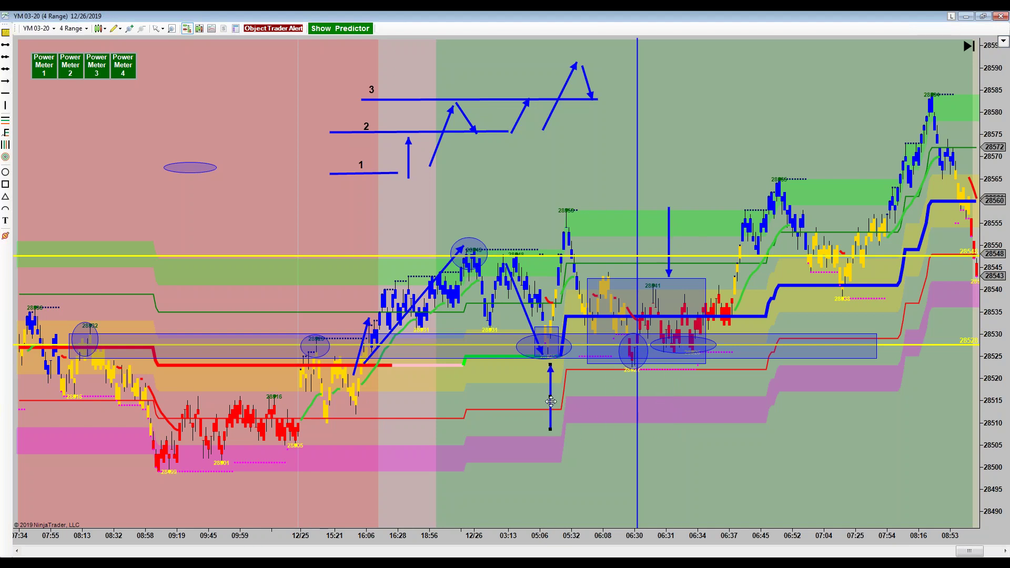
{"action": "left_click", "coordinate": [4, 93]}
{"action": "left_click_drag", "start_coordinate": [624, 416], "coordinate": [625, 367]}
{"action": "left_click", "coordinate": [6, 81]}
{"action": "left_click_drag", "start_coordinate": [687, 415], "coordinate": [687, 360]}
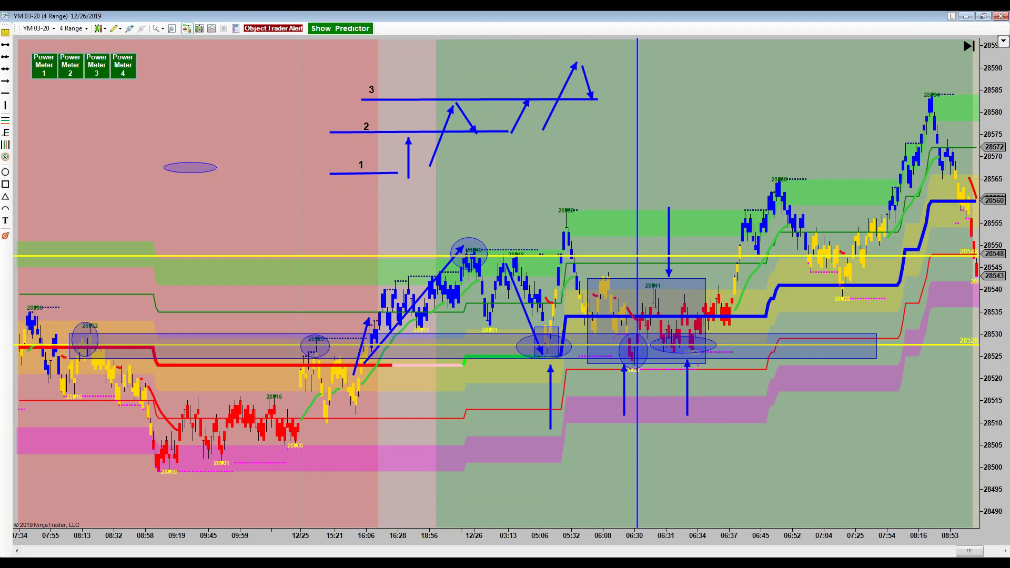
{"action": "left_click", "coordinate": [623, 385]}
{"action": "left_click_drag", "start_coordinate": [621, 385], "coordinate": [627, 387]}
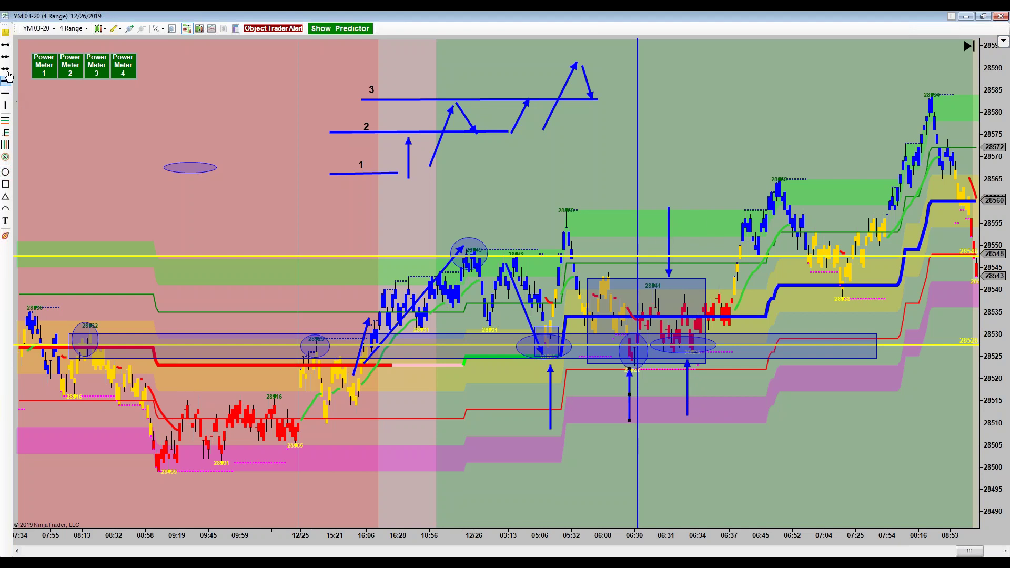
Step: Cross out the down arrow above the 06:31 price area with two short diagonal lines
{"action": "left_click", "coordinate": [5, 45]}
{"action": "left_click", "coordinate": [656, 223]}
{"action": "left_click", "coordinate": [685, 243]}
{"action": "left_click", "coordinate": [6, 46]}
{"action": "left_click", "coordinate": [658, 249]}
{"action": "left_click", "coordinate": [680, 228]}
{"action": "left_click_drag", "start_coordinate": [679, 227], "coordinate": [684, 220]}
{"action": "left_click", "coordinate": [681, 225]}
Step: Draw a long rectangle along the upper yellow line, from the 12/26 high to past 07:25, spanning about 28545 to 28550
{"action": "left_click", "coordinate": [6, 185]}
{"action": "left_click_drag", "start_coordinate": [450, 244], "coordinate": [627, 268]}
{"action": "mouse_move", "coordinate": [722, 263]}
{"action": "left_mouse_down"}
{"action": "mouse_move", "coordinate": [884, 273]}
{"action": "mouse_move", "coordinate": [873, 267]}
{"action": "left_mouse_up"}
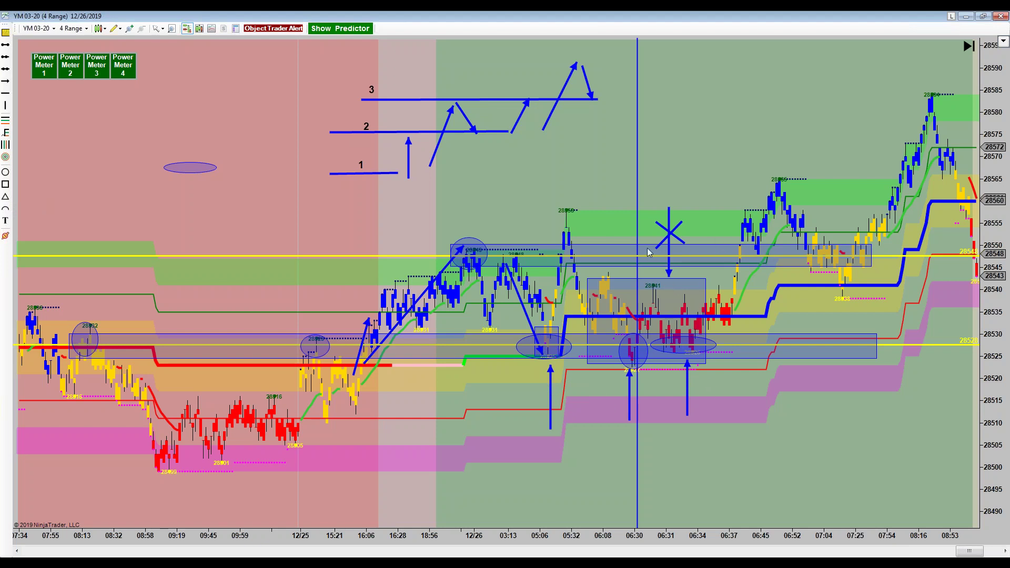
Step: Delete the down arrow above the 06:31 price area and the two lines crossing it
{"action": "left_click", "coordinate": [673, 233]}
{"action": "key", "text": "Delete"}
{"action": "key", "text": "Delete"}
{"action": "key", "text": "Delete"}
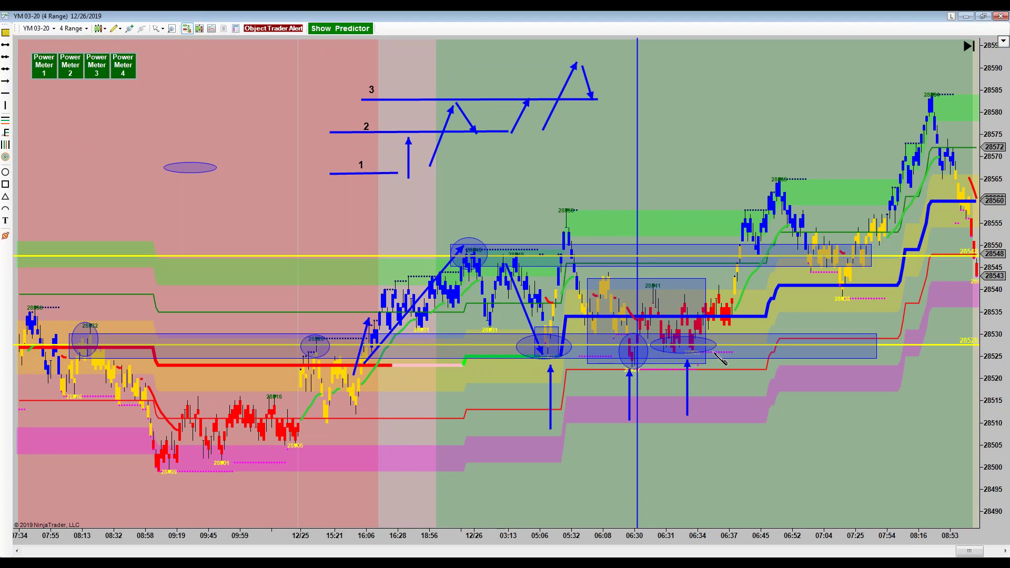
Step: Draw a rising arrow from the last lower ellipse to the upper rectangle and circle its tip near 06:37
{"action": "left_click_drag", "start_coordinate": [687, 344], "coordinate": [724, 261]}
{"action": "left_click", "coordinate": [5, 172]}
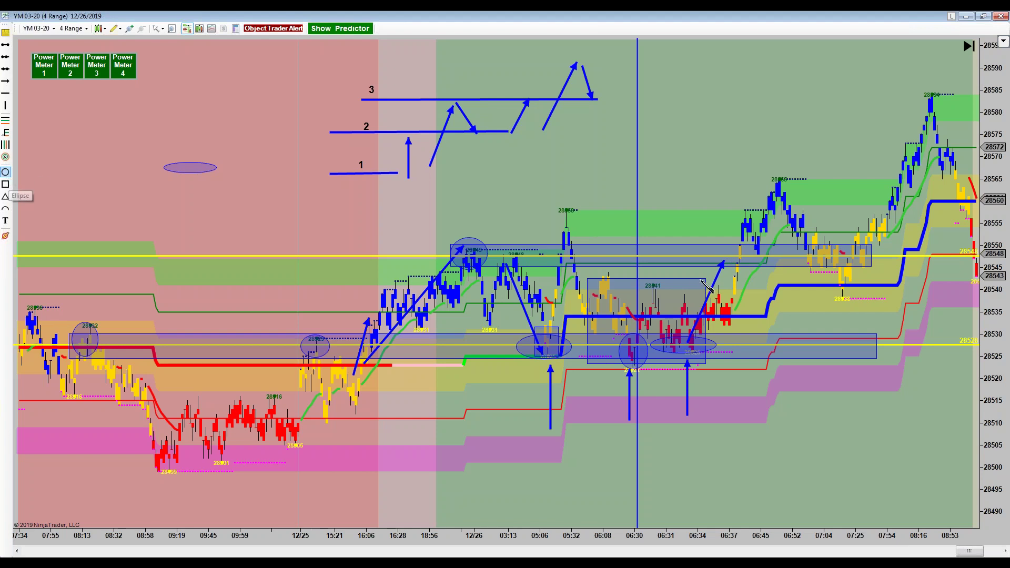
{"action": "mouse_move", "coordinate": [711, 240]}
{"action": "left_mouse_down"}
{"action": "mouse_move", "coordinate": [763, 283]}
{"action": "mouse_move", "coordinate": [756, 274]}
{"action": "left_mouse_up"}
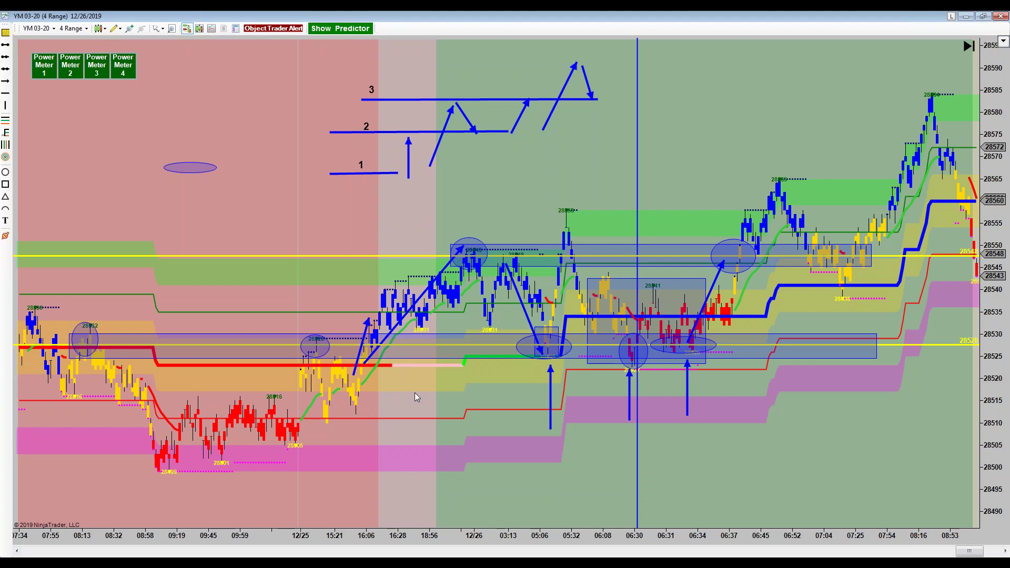
Step: Nudge the lower yellow line to about 28527 and the upper yellow line to about 28548
{"action": "left_click_drag", "start_coordinate": [440, 349], "coordinate": [440, 350]}
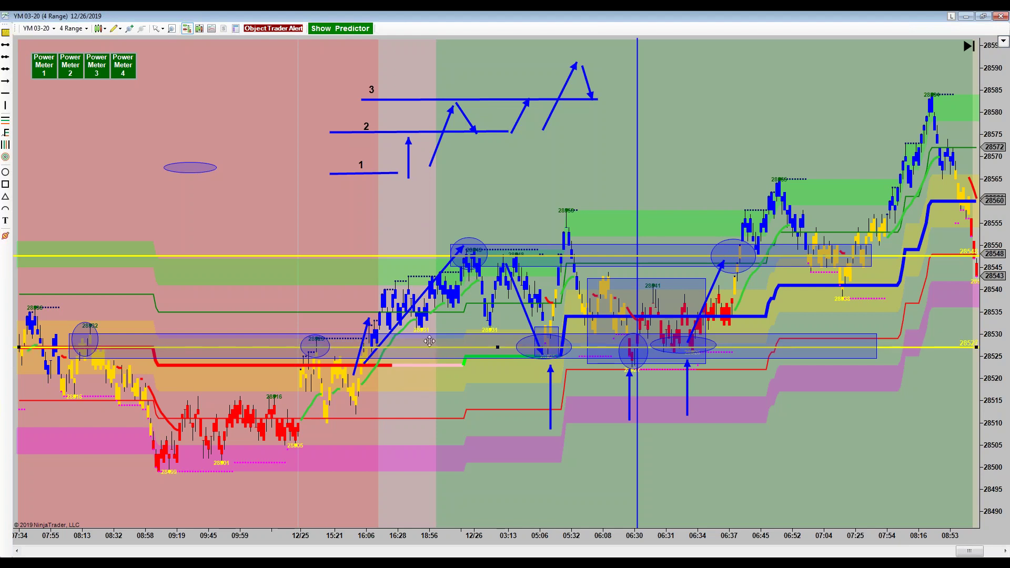
{"action": "left_click", "coordinate": [429, 256]}
{"action": "left_click_drag", "start_coordinate": [426, 256], "coordinate": [425, 255]}
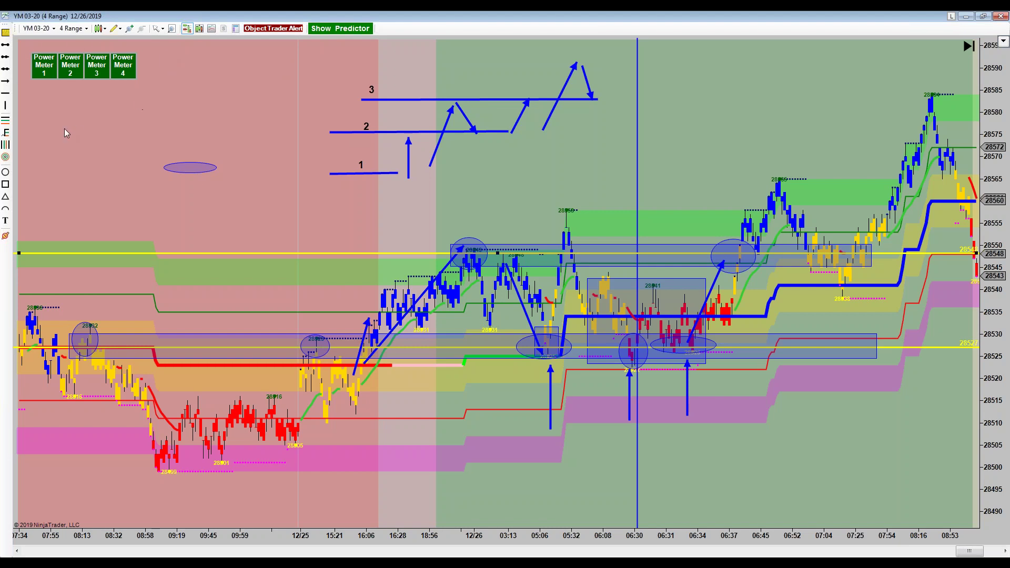
Step: Examine the annotated YM chart with the Cross Hair cursor, then restore the Pointer cursor
{"action": "left_click", "coordinate": [154, 32]}
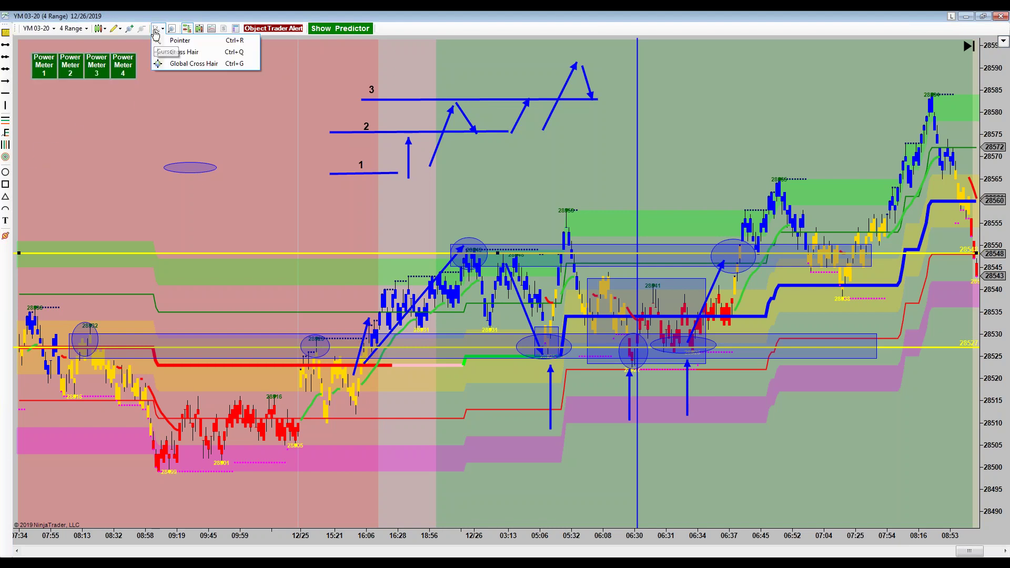
{"action": "left_click", "coordinate": [182, 53]}
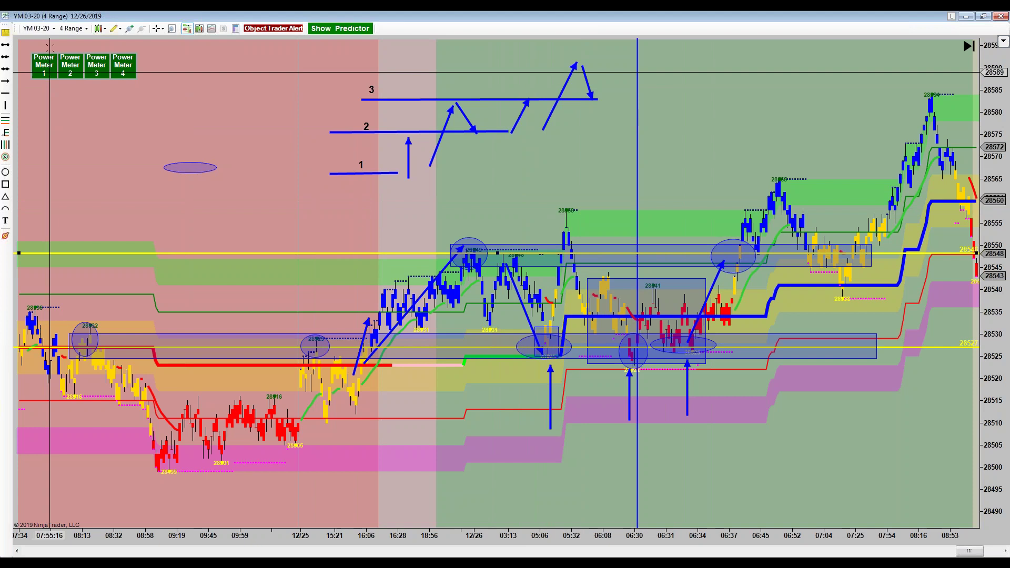
{"action": "left_click", "coordinate": [156, 29]}
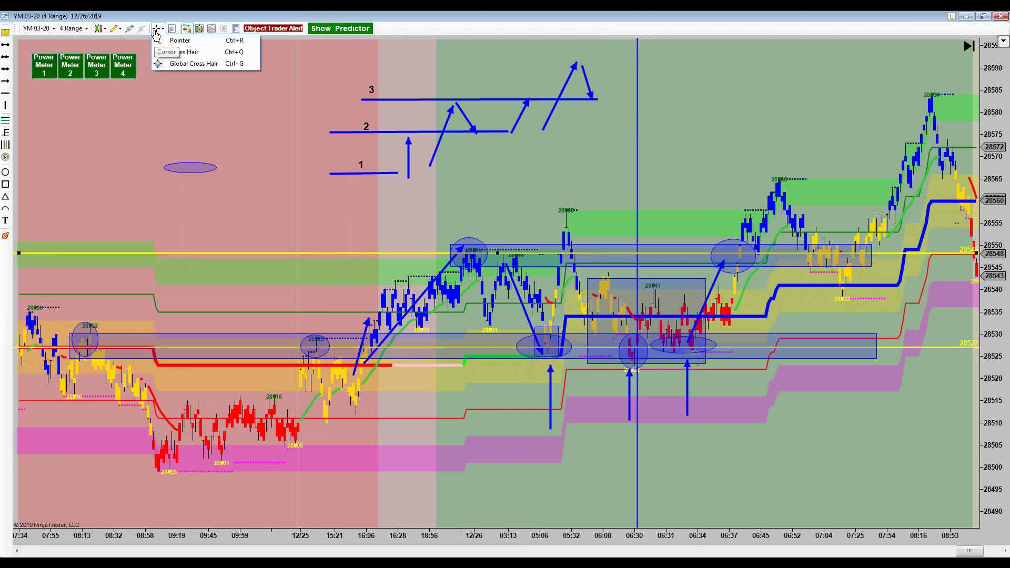
{"action": "left_click", "coordinate": [180, 40]}
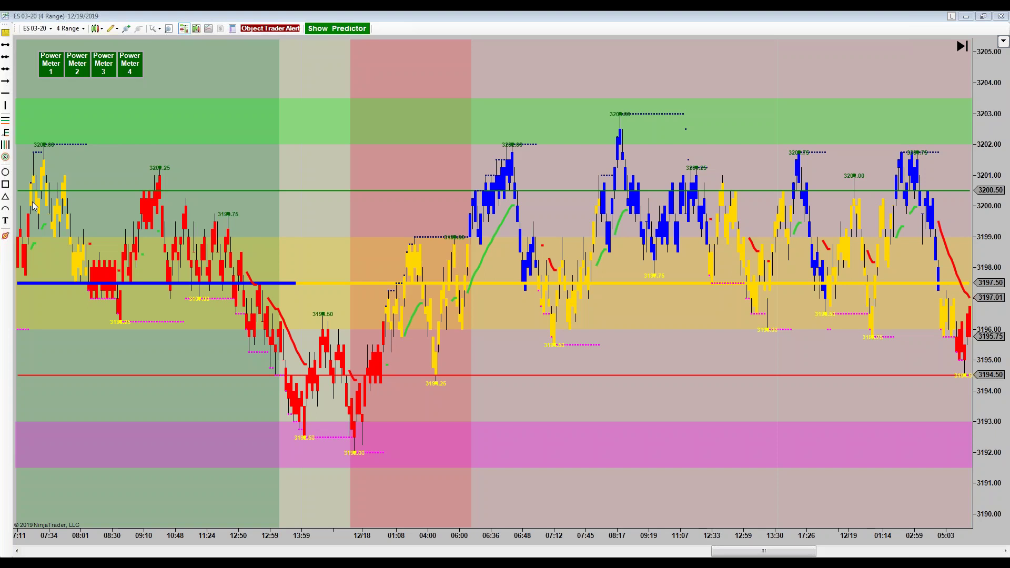
Step: Examine the ES 03-20 chart around 06:30 with the Cross Hair cursor, then restore the Pointer cursor
{"action": "left_click", "coordinate": [138, 76]}
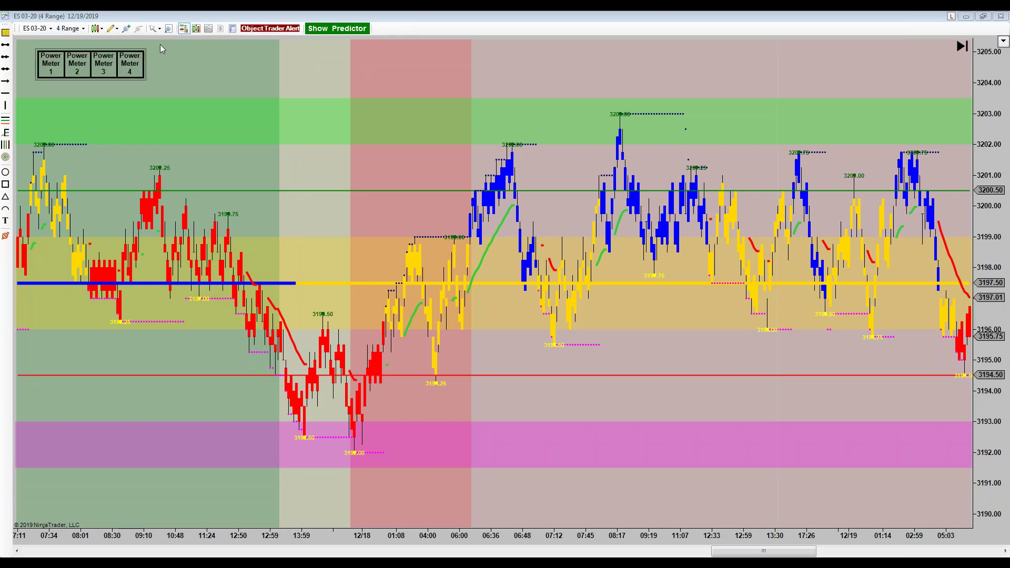
{"action": "left_click", "coordinate": [158, 28]}
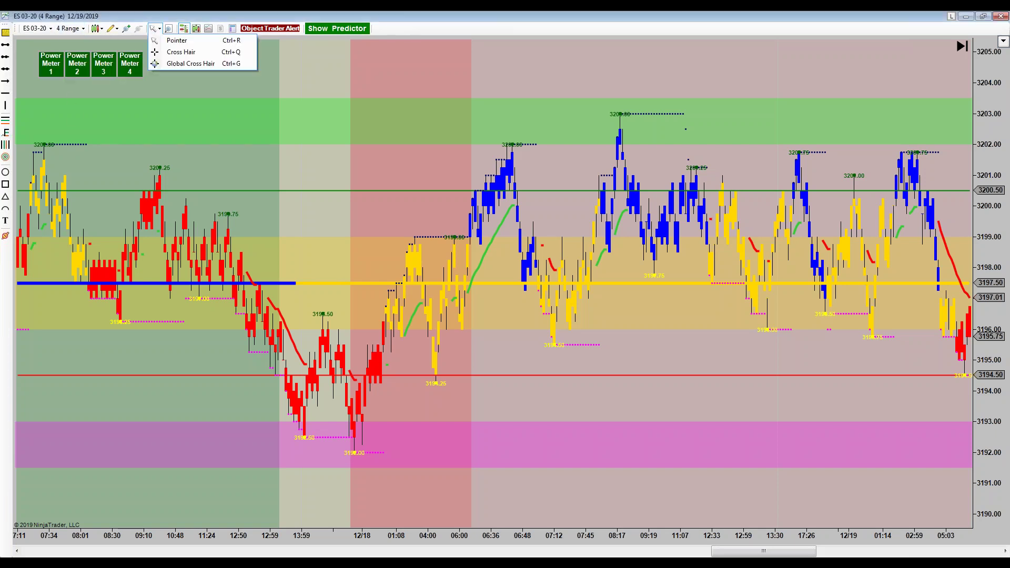
{"action": "left_click", "coordinate": [178, 56]}
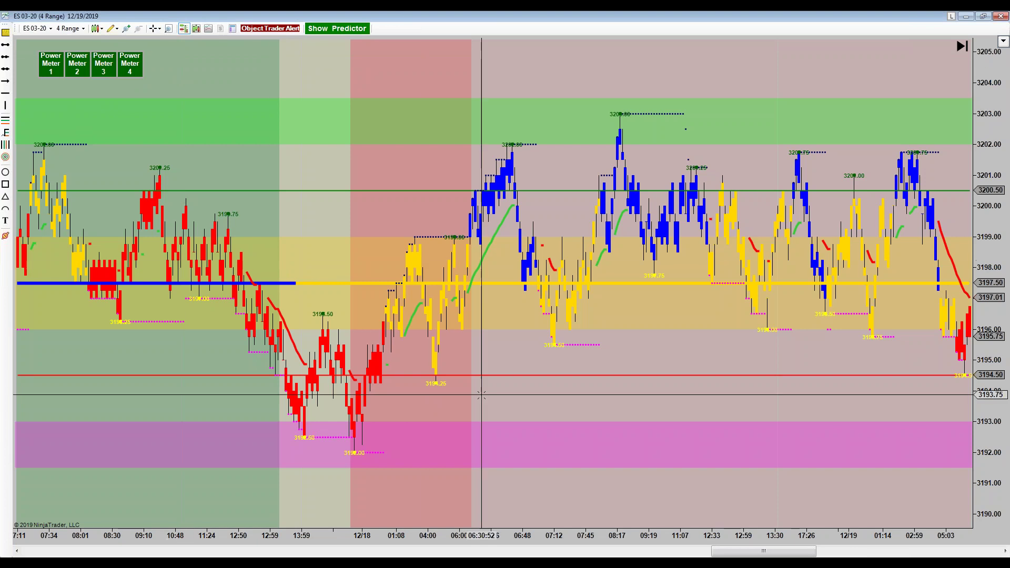
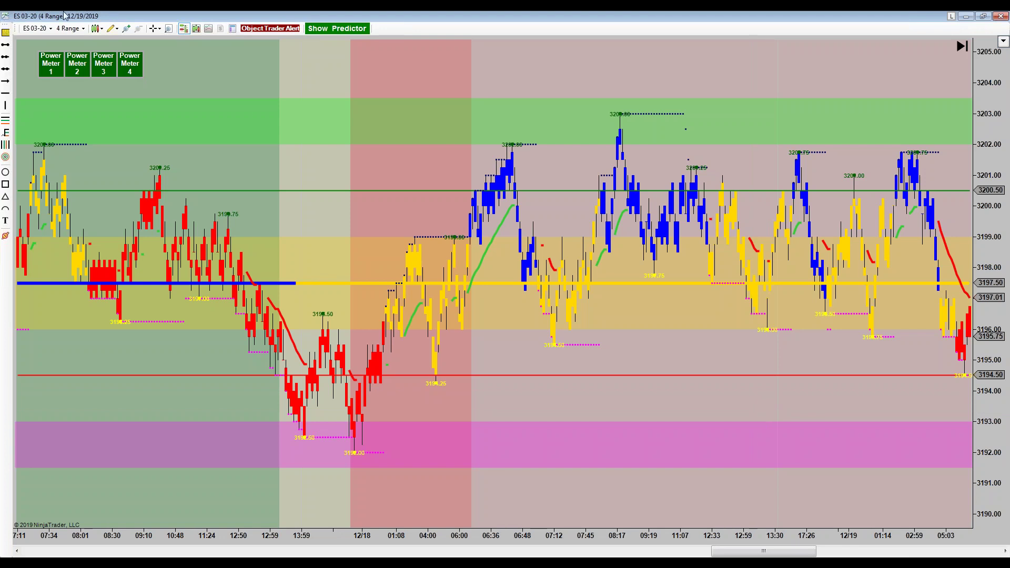
{"action": "left_click", "coordinate": [156, 28]}
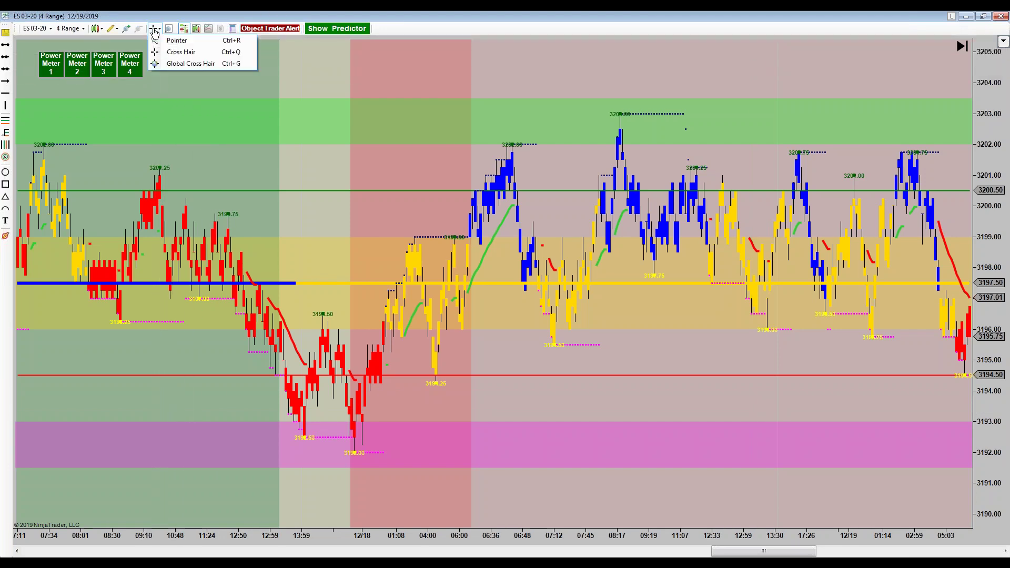
{"action": "left_click", "coordinate": [165, 44]}
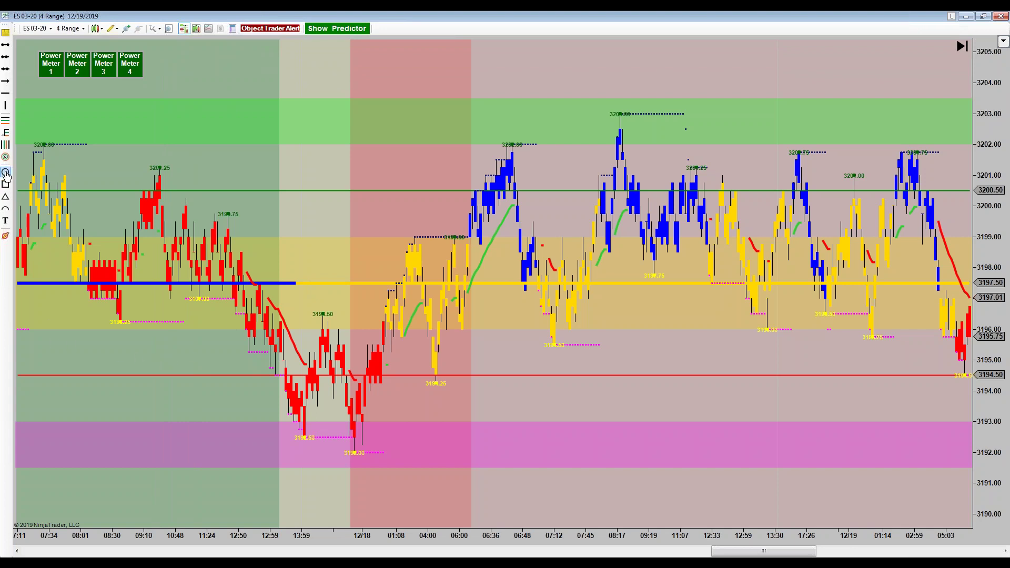
Step: Draw a small ellipse around the 3196.25 low near 08:30 on the ES chart
{"action": "left_click", "coordinate": [6, 210]}
{"action": "left_click", "coordinate": [101, 310]}
{"action": "left_click", "coordinate": [136, 326]}
{"action": "left_click", "coordinate": [146, 336]}
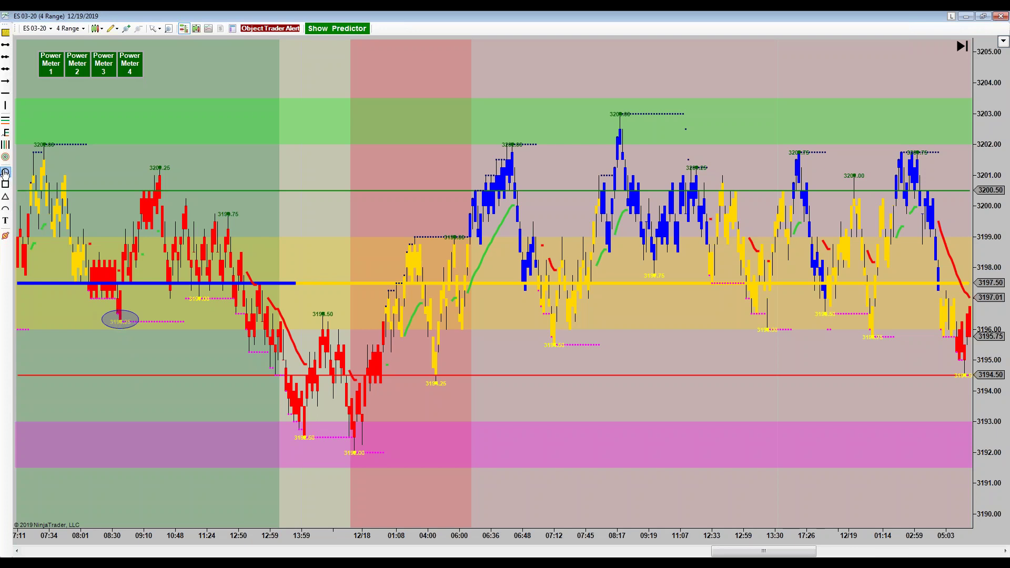
Step: Draw a wide ellipse around the two lows between 13:59 and 12/18, and a smaller one around the 3194.25 low near 04:00
{"action": "left_click", "coordinate": [285, 423]}
{"action": "left_click", "coordinate": [378, 459]}
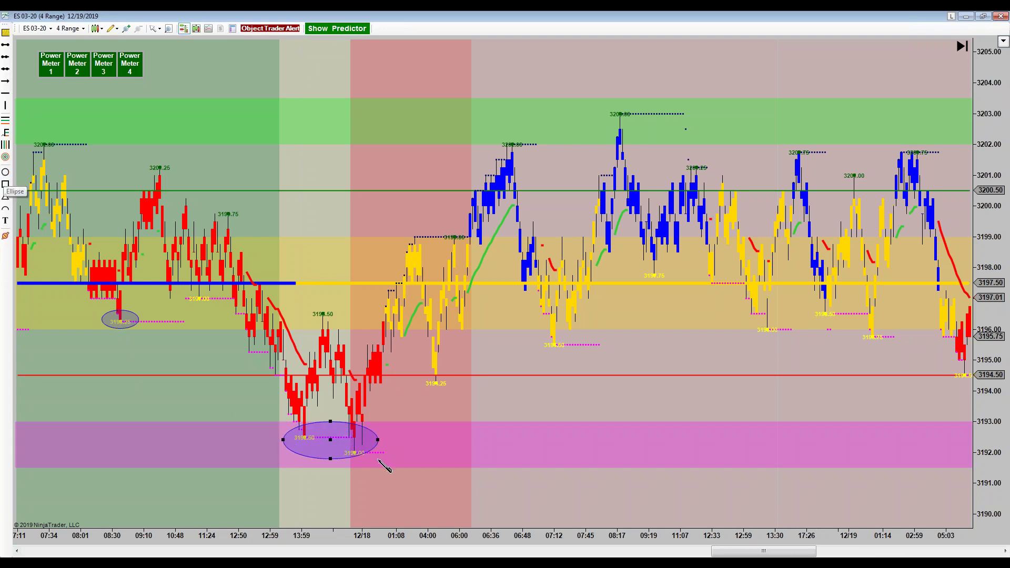
{"action": "left_click", "coordinate": [6, 172]}
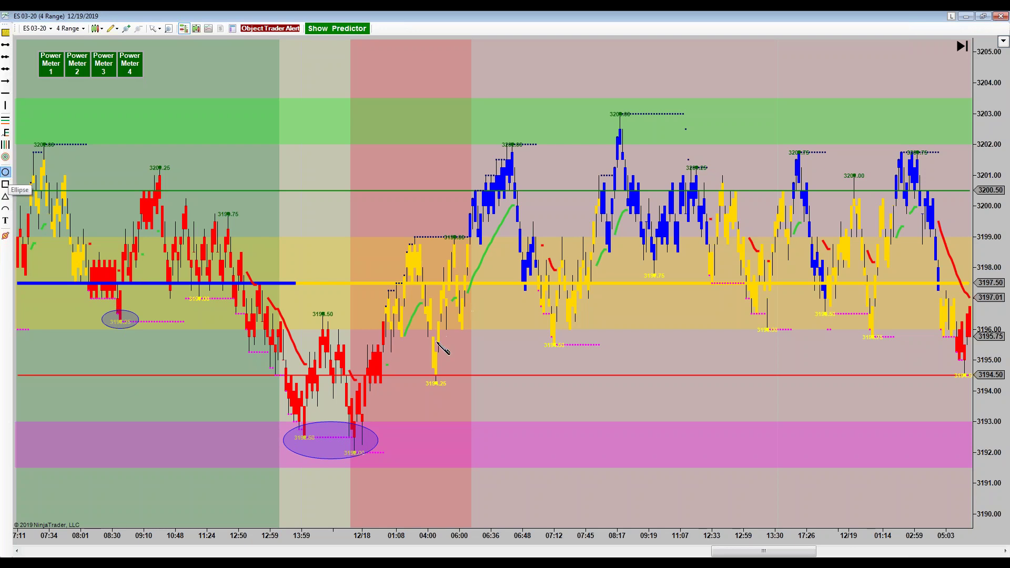
{"action": "left_click", "coordinate": [421, 353]}
{"action": "left_click", "coordinate": [460, 388]}
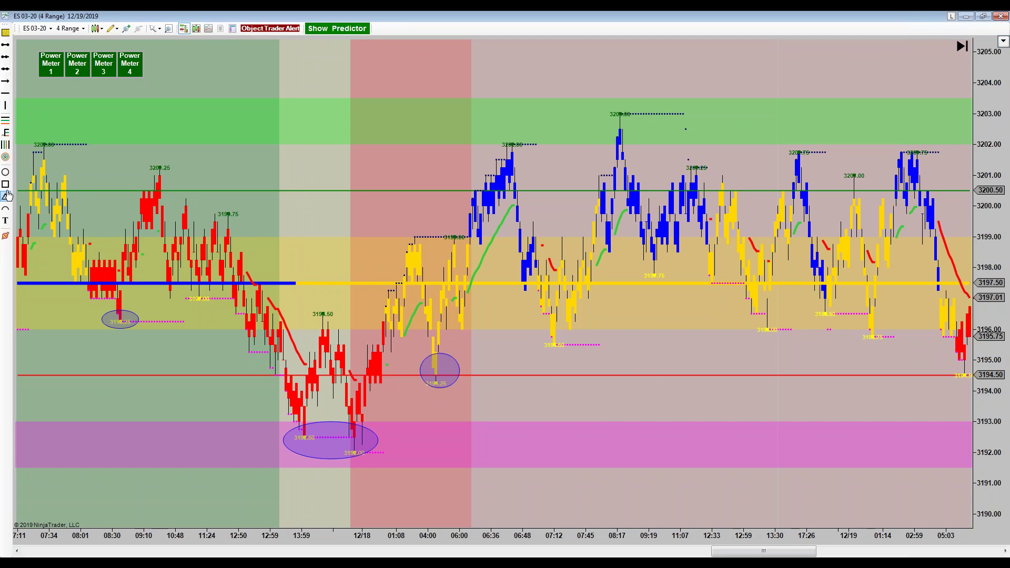
Step: Draw an ellipse around the 07:12 low and a long flat one around the lows from 12:33 to past 01:14, near 3196
{"action": "left_click", "coordinate": [5, 174]}
{"action": "left_click", "coordinate": [562, 345]}
{"action": "left_click", "coordinate": [541, 319]}
{"action": "left_click", "coordinate": [568, 348]}
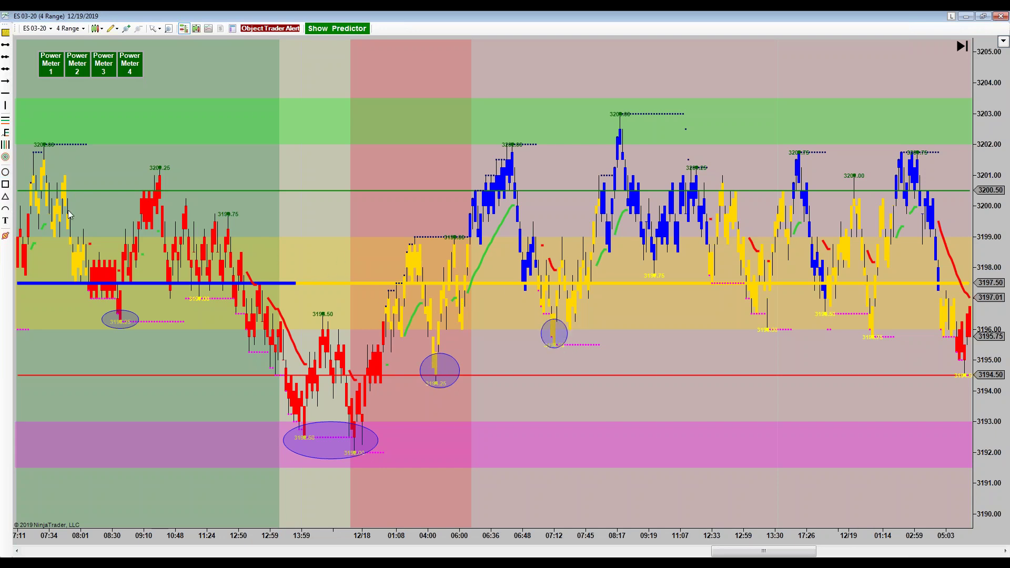
{"action": "left_click", "coordinate": [5, 173]}
{"action": "left_click", "coordinate": [720, 316]}
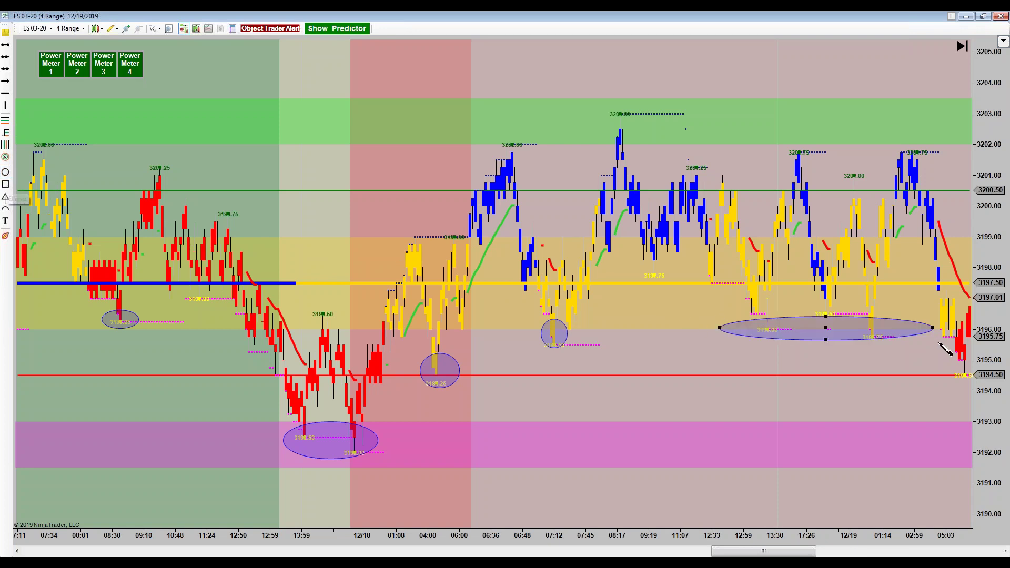
Step: Finish the flat ellipse near 3196 at the latest bars past 05:03 and place a horizontal line at about 3192.65 through the double low
{"action": "left_click", "coordinate": [971, 346]}
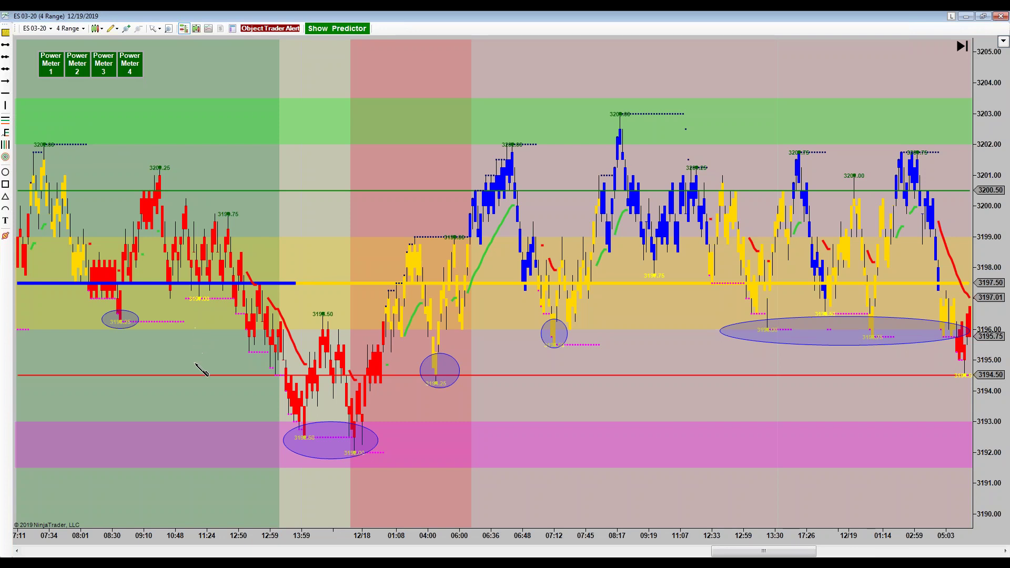
{"action": "left_click", "coordinate": [346, 433]}
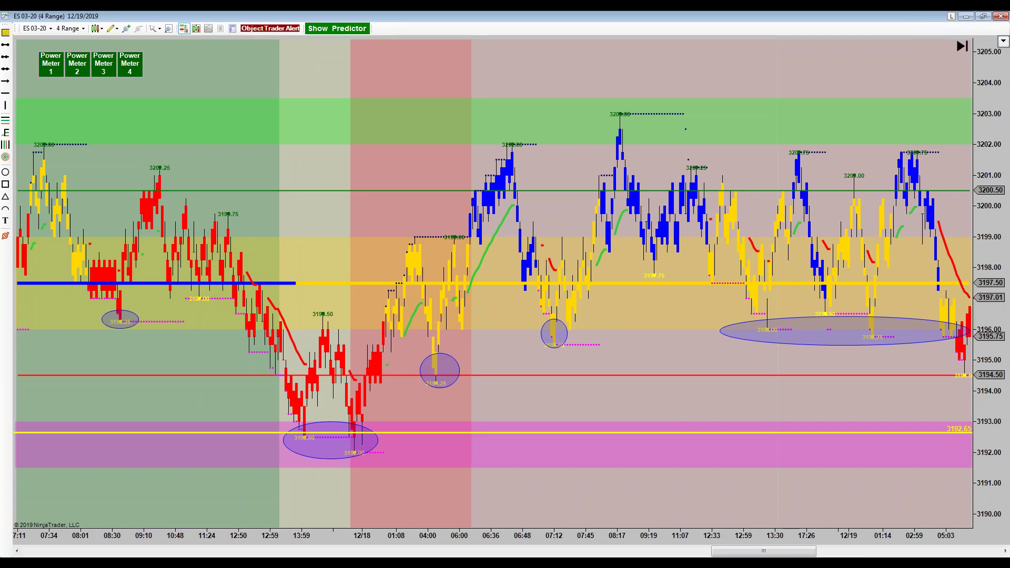
{"action": "left_click", "coordinate": [420, 433]}
{"action": "left_click_drag", "start_coordinate": [420, 434], "coordinate": [426, 433]}
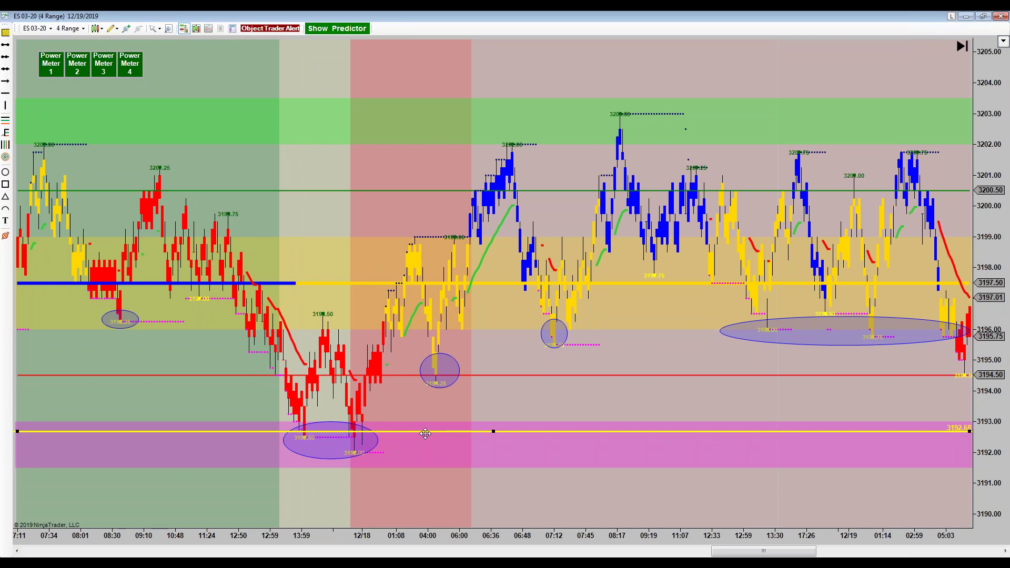
Step: Move the horizontal line back and forth between the circled lows, leaving it at about 3195.6
{"action": "left_click_drag", "start_coordinate": [425, 434], "coordinate": [436, 377]}
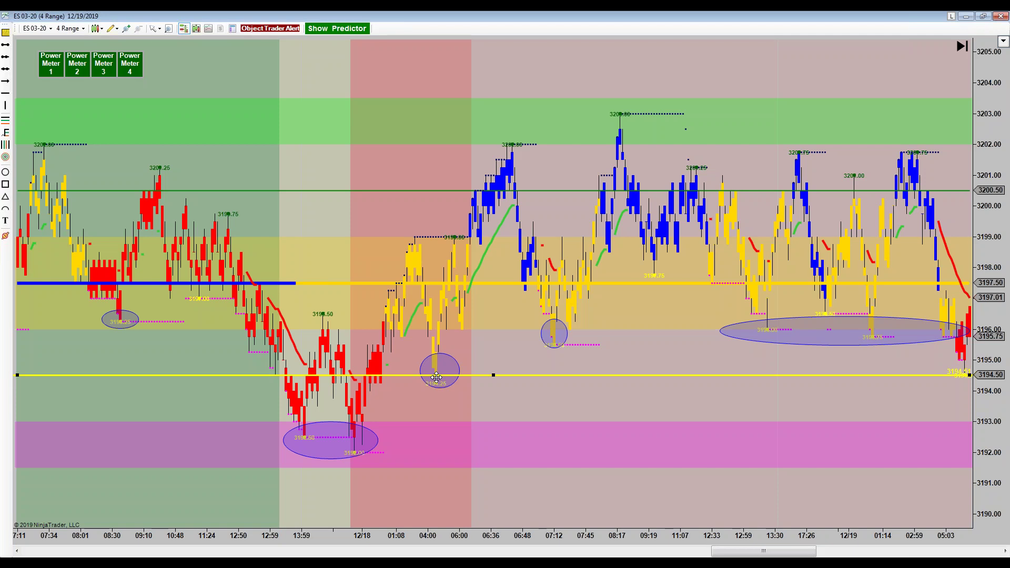
{"action": "left_click_drag", "start_coordinate": [436, 377], "coordinate": [446, 344]}
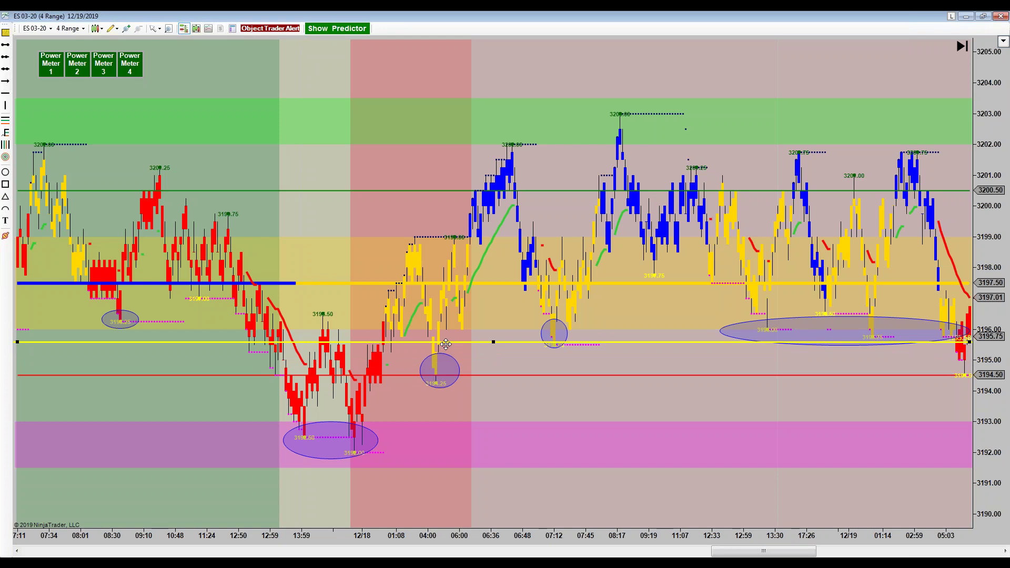
{"action": "mouse_move", "coordinate": [446, 344]}
{"action": "left_mouse_down"}
{"action": "mouse_move", "coordinate": [423, 435]}
{"action": "mouse_move", "coordinate": [435, 441]}
{"action": "mouse_move", "coordinate": [463, 348]}
{"action": "left_mouse_up"}
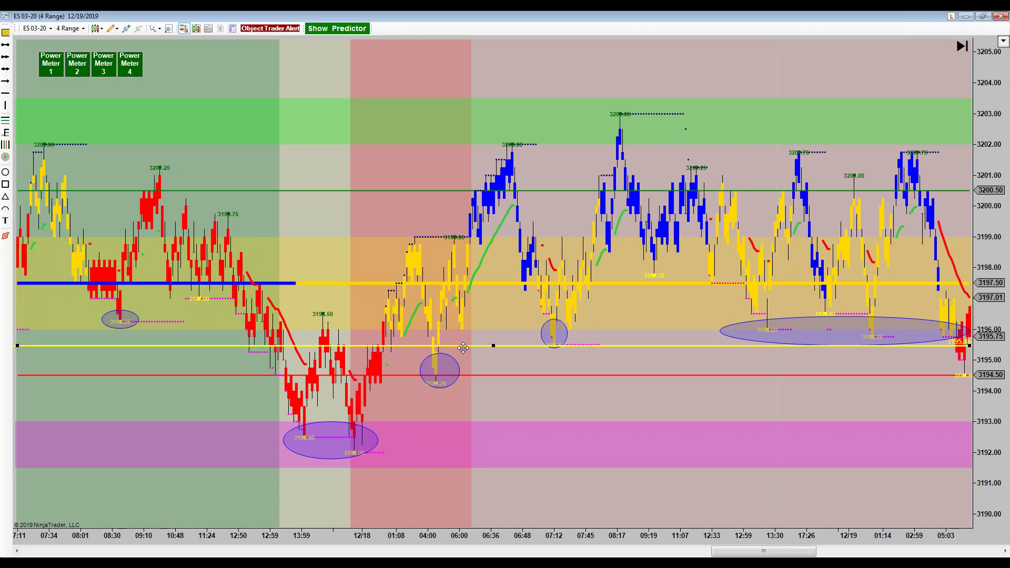
{"action": "left_click_drag", "start_coordinate": [463, 353], "coordinate": [456, 446]}
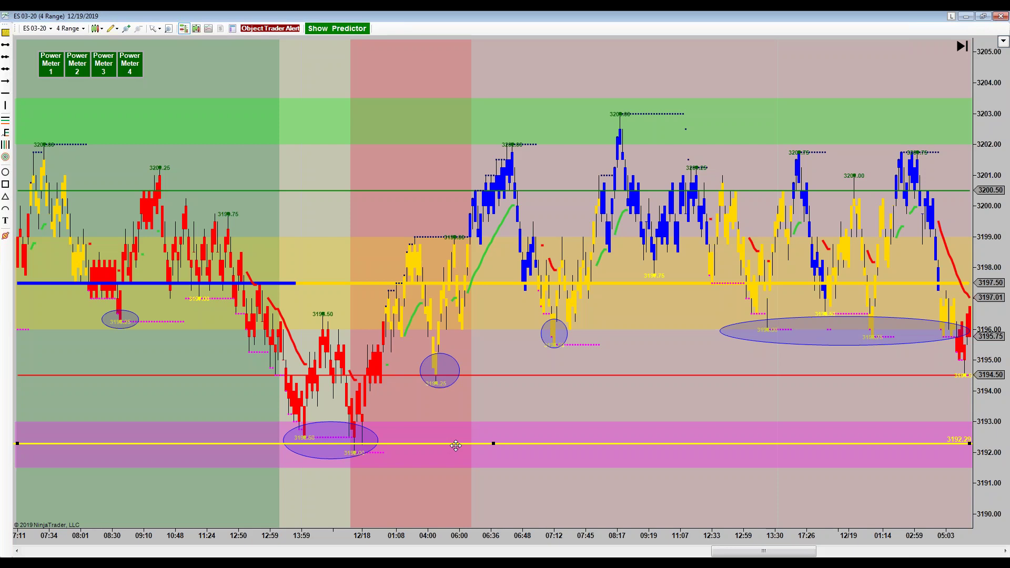
{"action": "left_click_drag", "start_coordinate": [456, 446], "coordinate": [453, 442]}
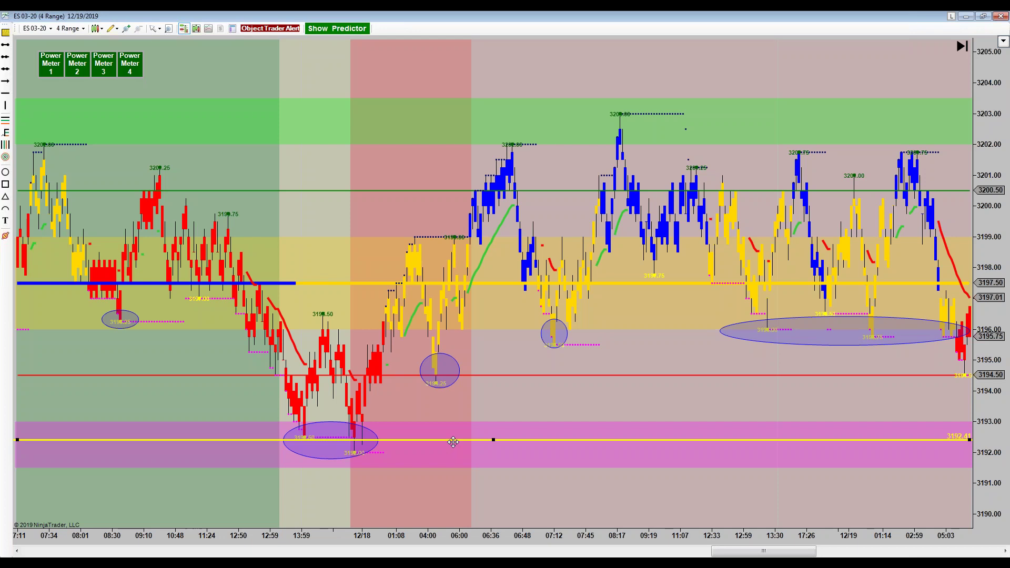
{"action": "left_click_drag", "start_coordinate": [453, 442], "coordinate": [483, 345]}
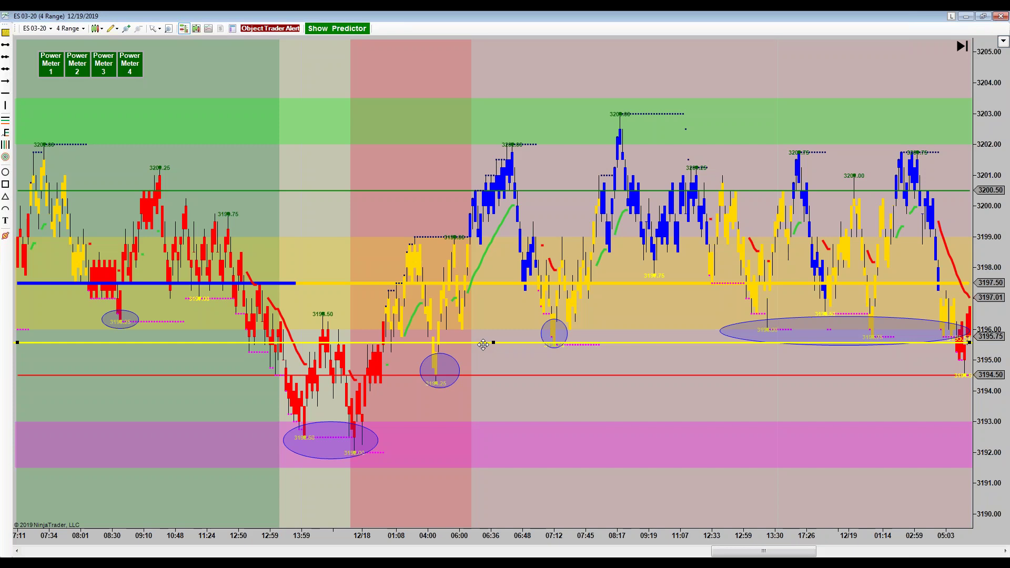
{"action": "left_click_drag", "start_coordinate": [483, 345], "coordinate": [482, 343]}
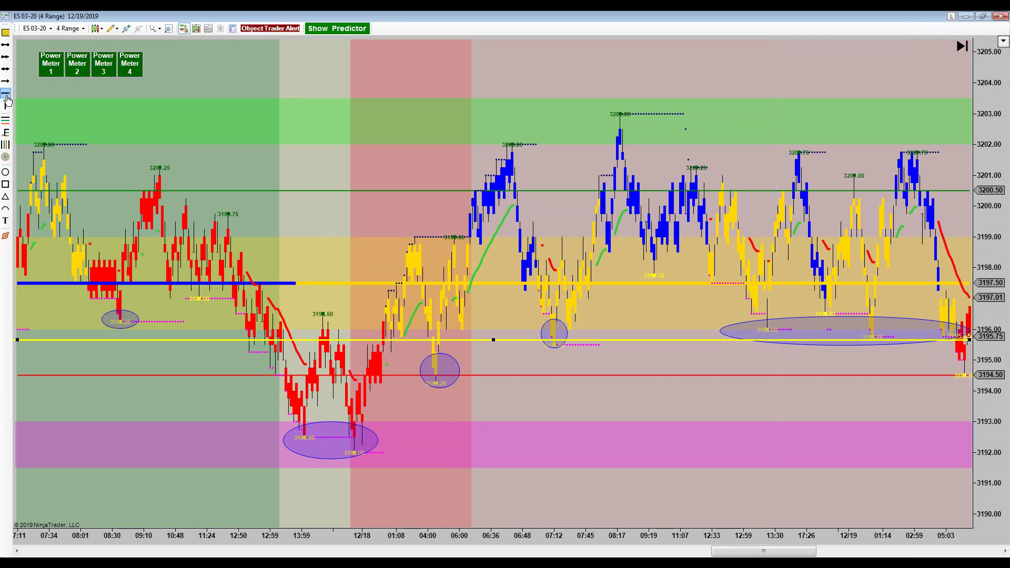
Step: Add a horizontal line at 3192.30 and draw a rectangle from about 3196.6 to 3195.0 spanning 08:30 to the latest bars
{"action": "left_click", "coordinate": [377, 444]}
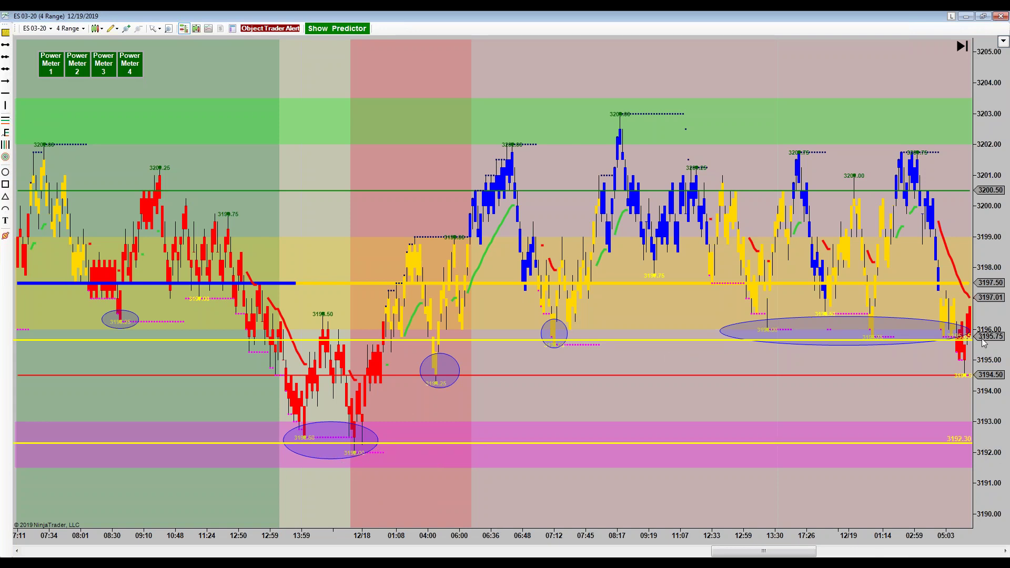
{"action": "left_click", "coordinate": [6, 187]}
{"action": "mouse_move", "coordinate": [99, 311]}
{"action": "left_mouse_down"}
{"action": "mouse_move", "coordinate": [243, 351]}
{"action": "mouse_move", "coordinate": [501, 368]}
{"action": "mouse_move", "coordinate": [722, 352]}
{"action": "mouse_move", "coordinate": [909, 350]}
{"action": "mouse_move", "coordinate": [963, 360]}
{"action": "left_mouse_up"}
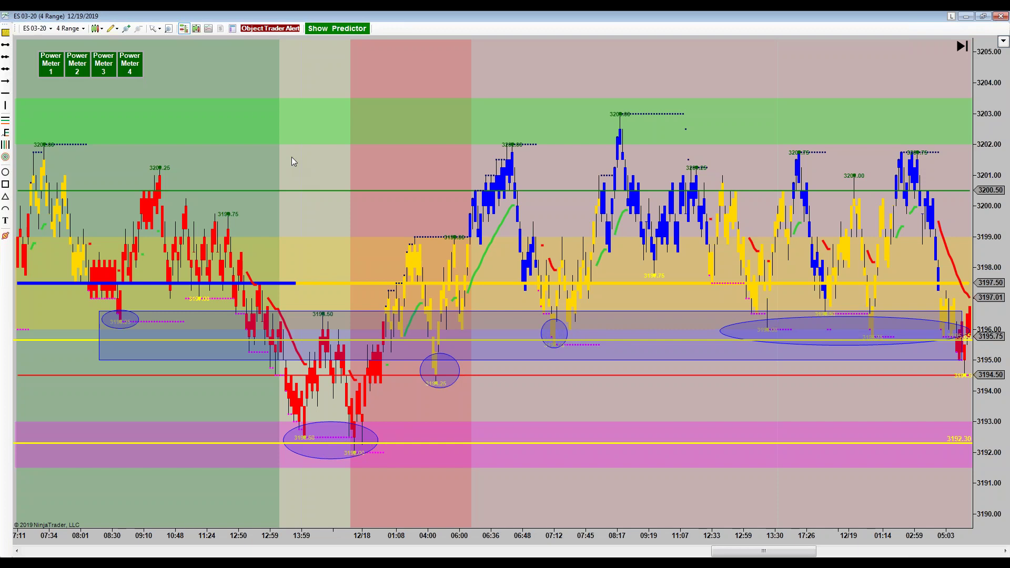
Step: Draw small ellipses around the high near 07:21 at 3202 and the high near 10:09 at 3201.25
{"action": "left_click", "coordinate": [119, 104]}
{"action": "scroll", "coordinate": [254, 87], "scroll_direction": "up", "scroll_amount": 1}
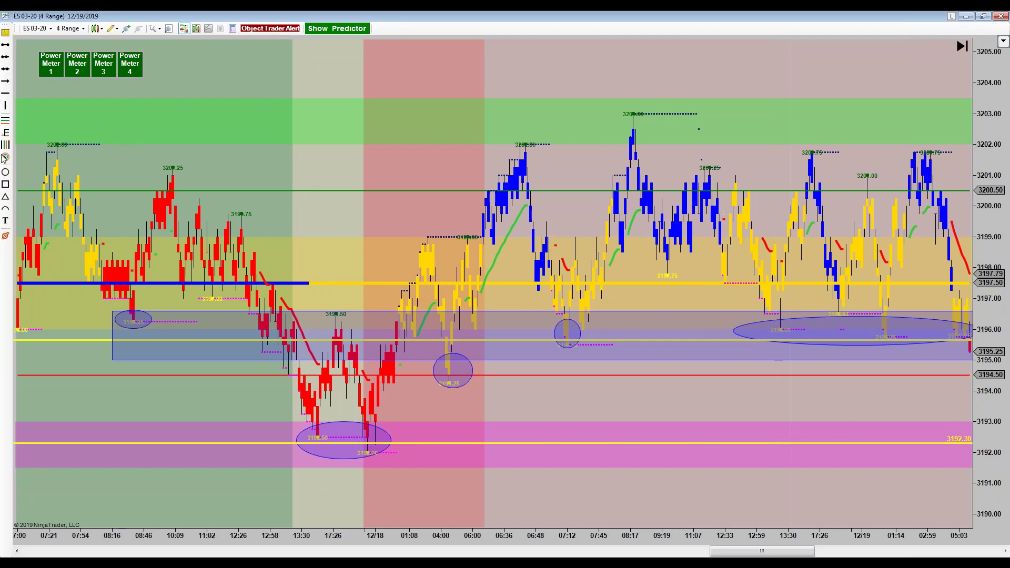
{"action": "left_click", "coordinate": [6, 172]}
{"action": "left_click", "coordinate": [30, 137]}
{"action": "left_click", "coordinate": [64, 154]}
{"action": "left_click", "coordinate": [73, 165]}
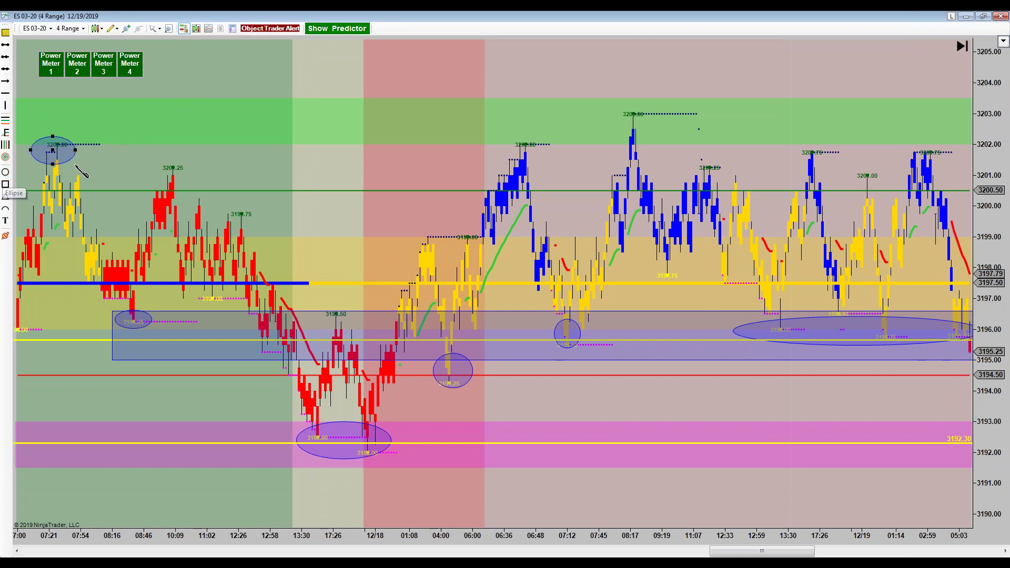
{"action": "left_click", "coordinate": [6, 172]}
{"action": "left_click", "coordinate": [154, 158]}
{"action": "left_click", "coordinate": [191, 186]}
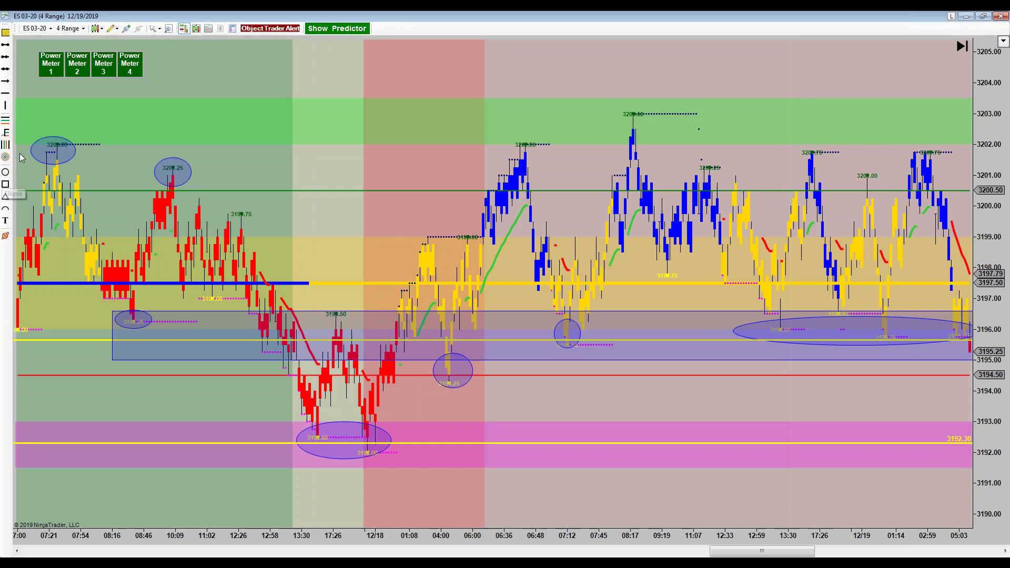
Step: Draw small ellipses around the high between 06:36 and 06:48 and the high near 08:17
{"action": "left_click", "coordinate": [6, 174]}
{"action": "left_click", "coordinate": [512, 142]}
{"action": "left_click", "coordinate": [541, 165]}
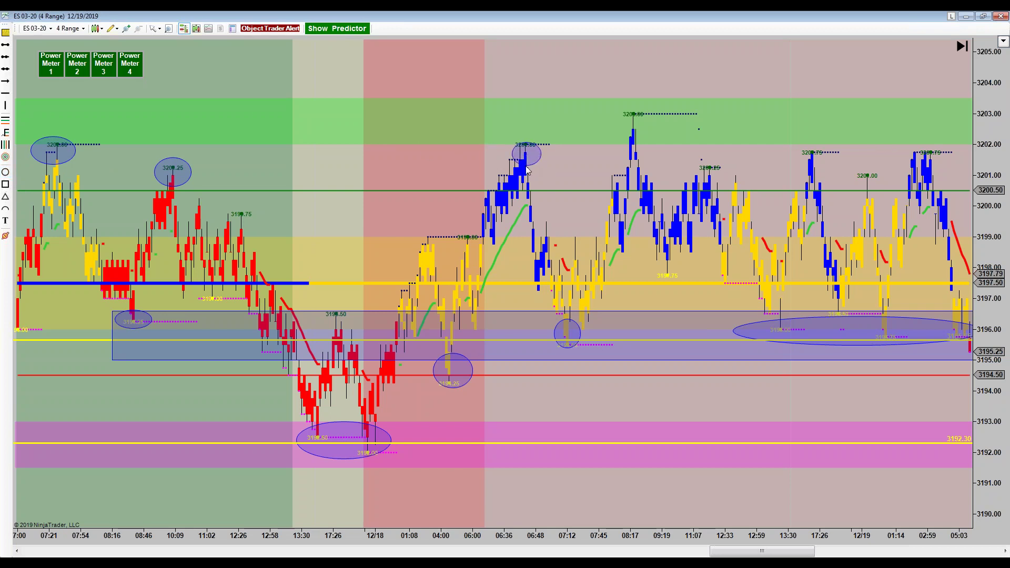
{"action": "left_click", "coordinate": [5, 172]}
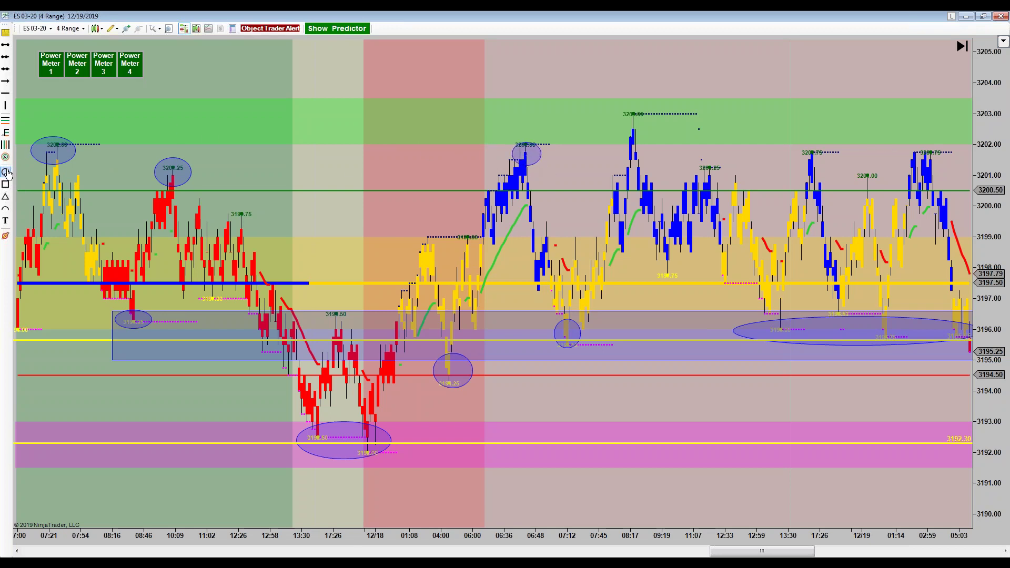
{"action": "left_click", "coordinate": [618, 125]}
{"action": "left_click", "coordinate": [649, 146]}
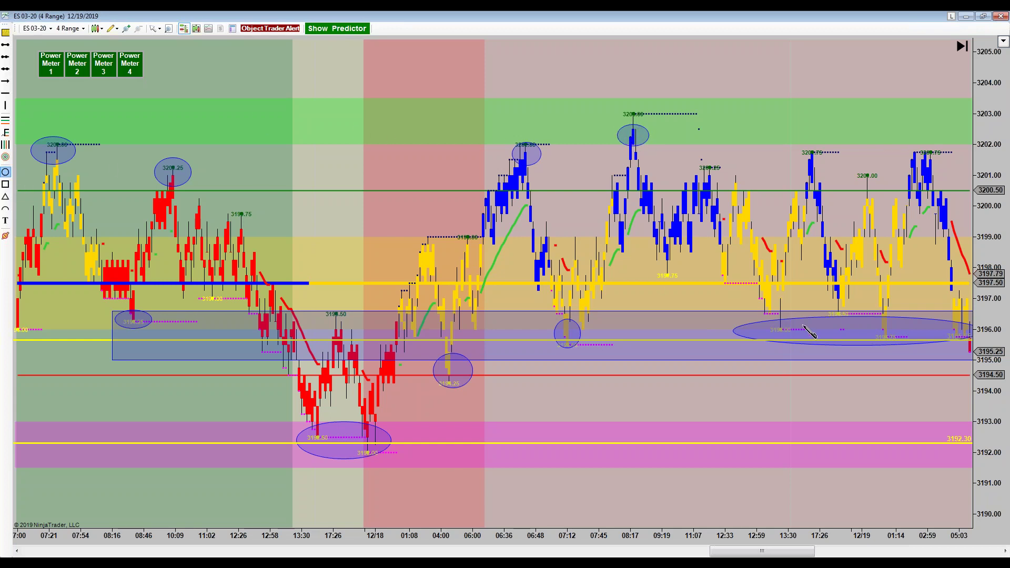
Step: Draw a long flat ellipse around the highs from about 12:33 to 02:59, near 3201.75
{"action": "left_click", "coordinate": [720, 143]}
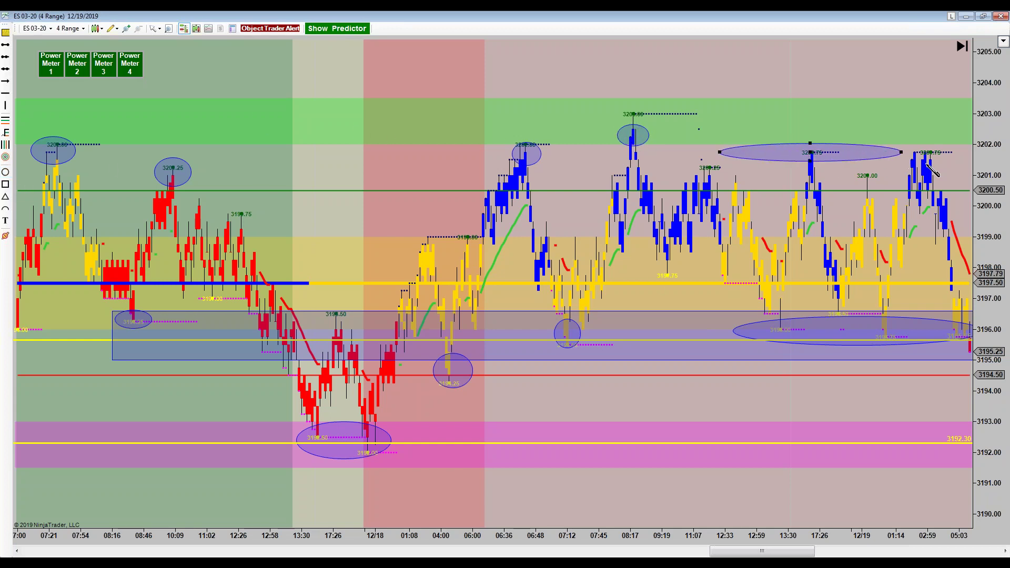
{"action": "left_click", "coordinate": [941, 165]}
{"action": "left_click", "coordinate": [947, 172]}
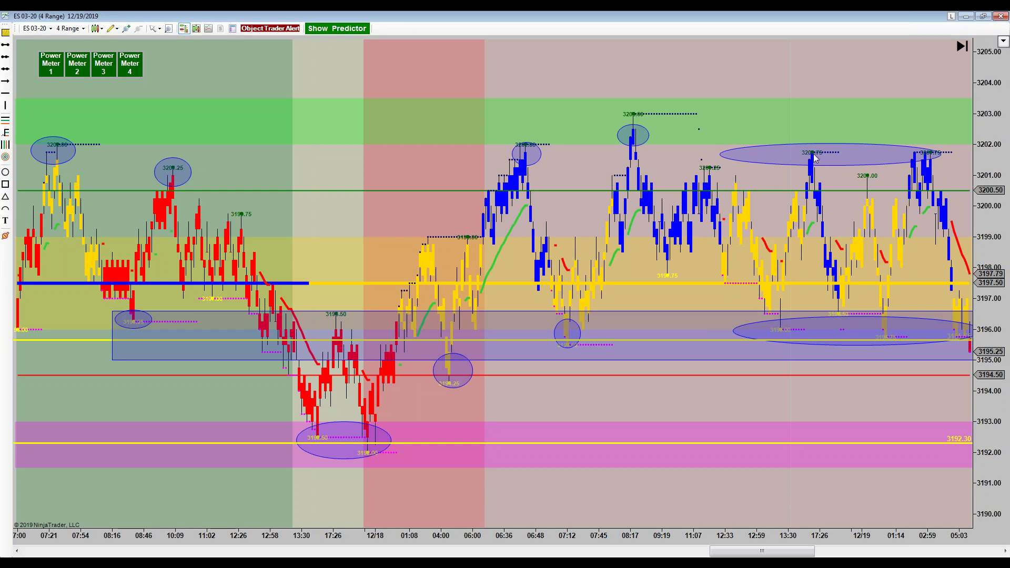
{"action": "left_click_drag", "start_coordinate": [855, 144], "coordinate": [829, 149]}
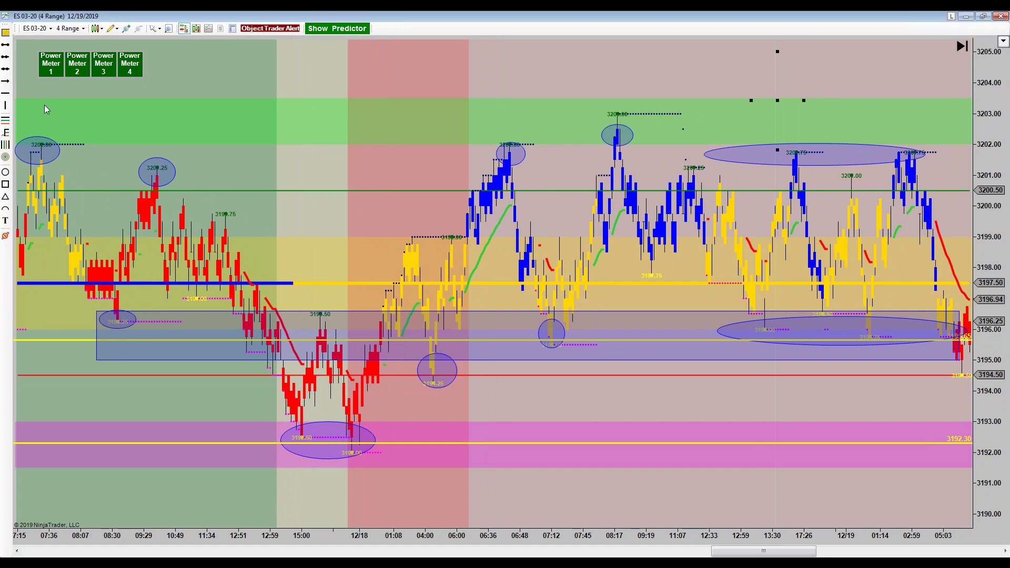
Step: Place a horizontal line at about 3202.26 and raise it to just below the 3203 high
{"action": "left_click", "coordinate": [5, 93]}
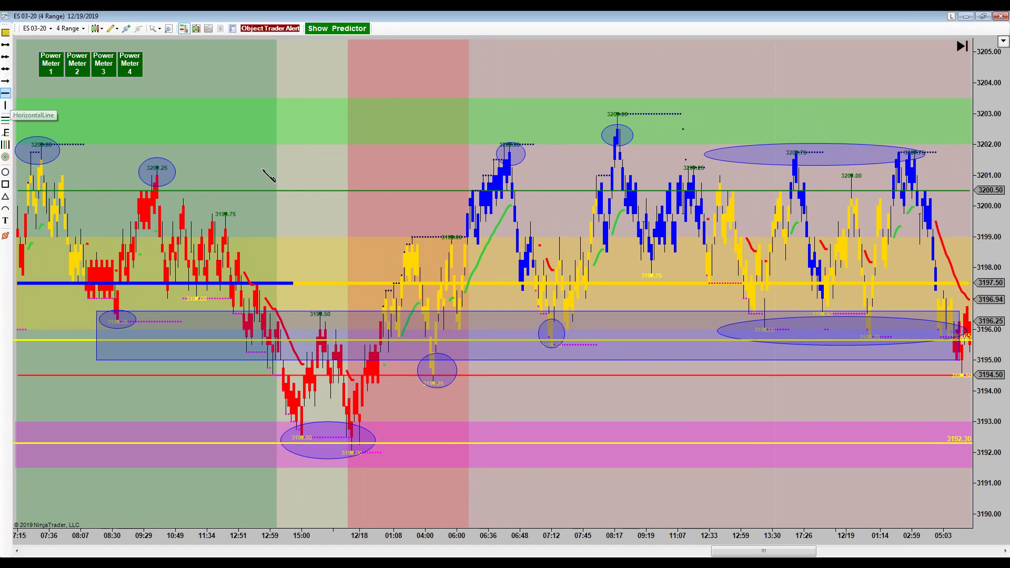
{"action": "left_click", "coordinate": [414, 137]}
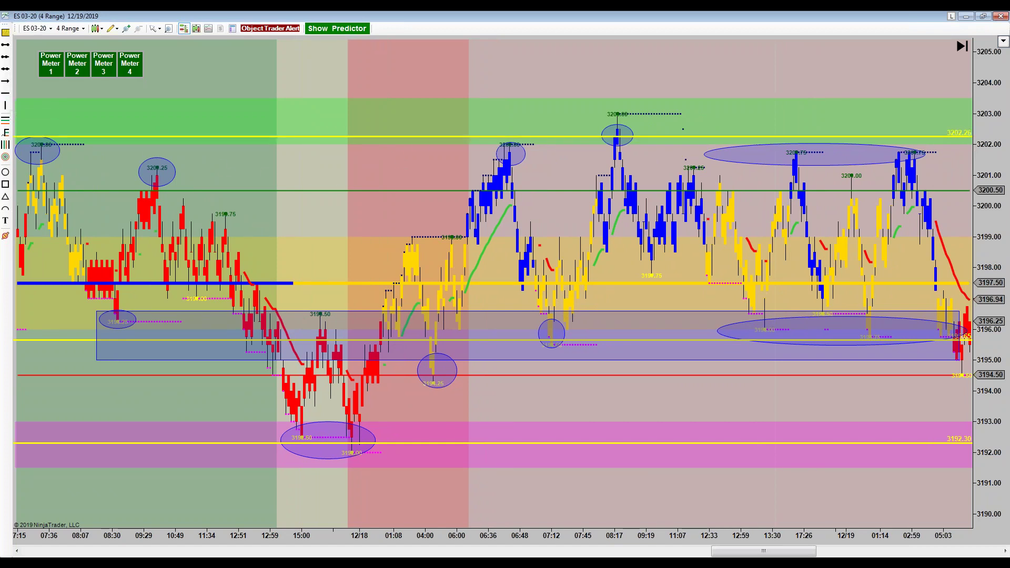
{"action": "left_click_drag", "start_coordinate": [416, 136], "coordinate": [425, 118]}
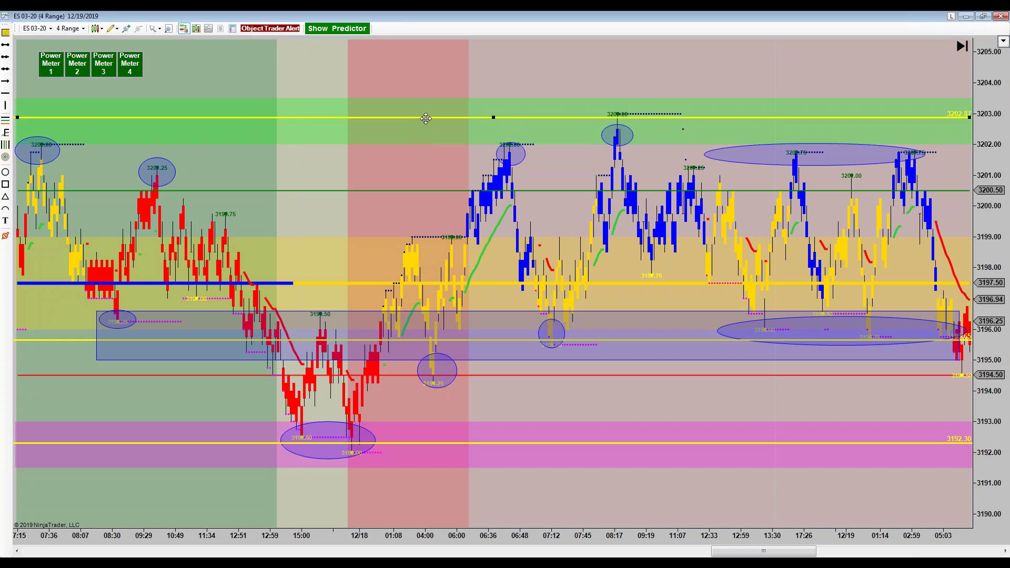
Step: Move the upper horizontal line repeatedly between the 3203 high and the circled highs, leaving it at 3201.80
{"action": "left_click_drag", "start_coordinate": [426, 119], "coordinate": [436, 159]}
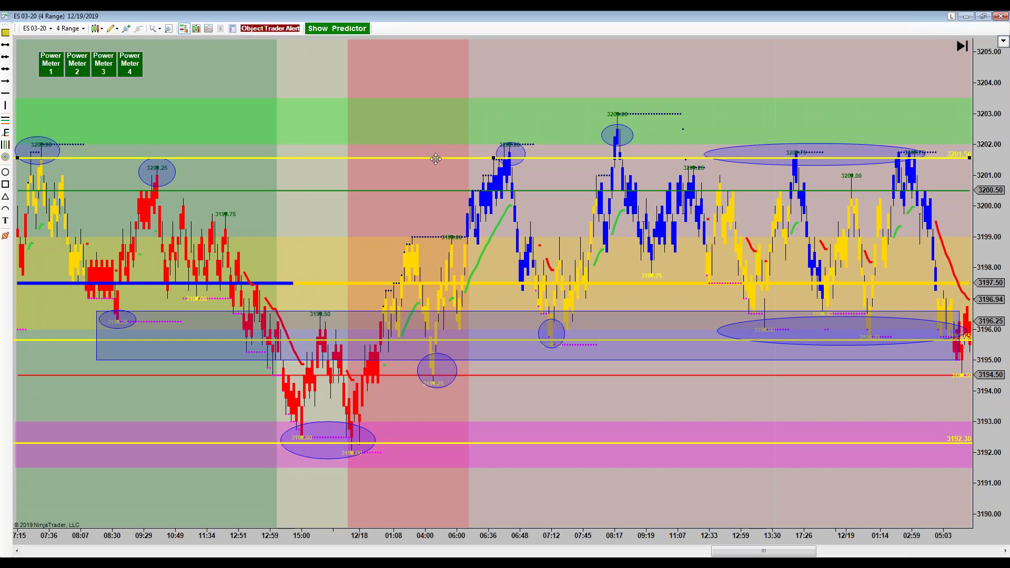
{"action": "left_click_drag", "start_coordinate": [436, 159], "coordinate": [455, 113]}
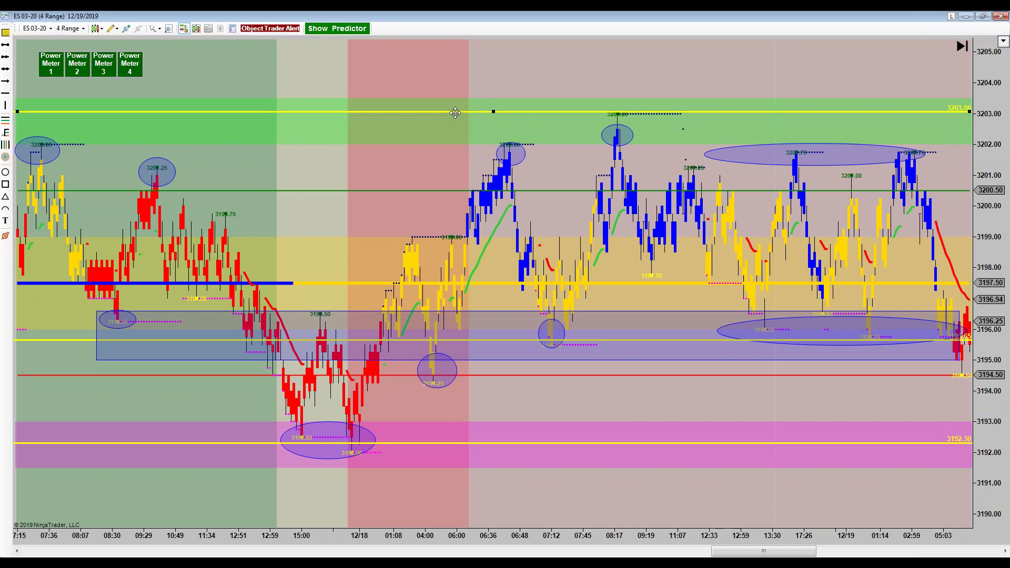
{"action": "left_click_drag", "start_coordinate": [456, 112], "coordinate": [465, 159]}
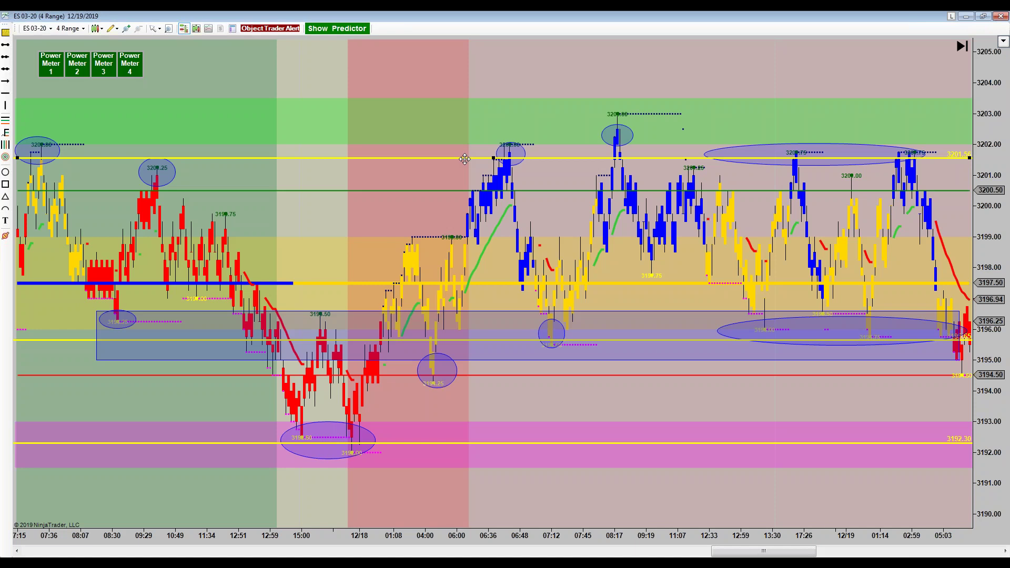
{"action": "left_click_drag", "start_coordinate": [468, 151], "coordinate": [477, 113]}
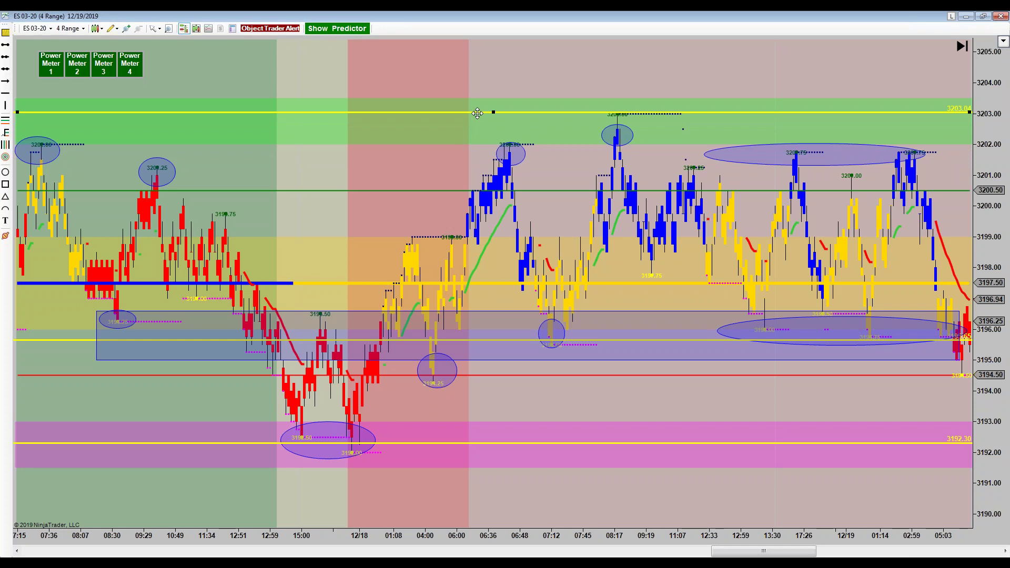
{"action": "left_click_drag", "start_coordinate": [477, 113], "coordinate": [490, 156]}
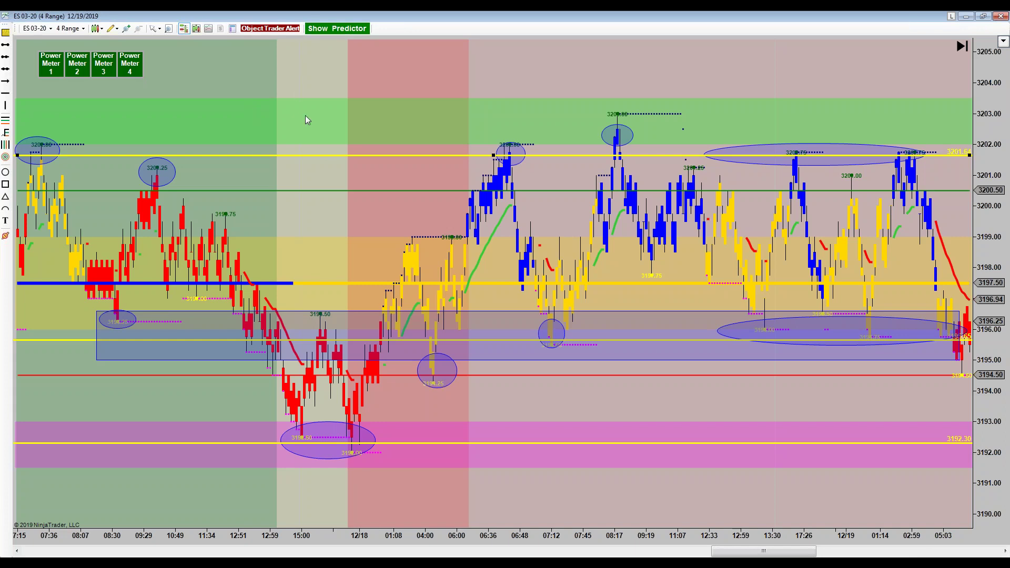
{"action": "left_click_drag", "start_coordinate": [342, 155], "coordinate": [345, 110]}
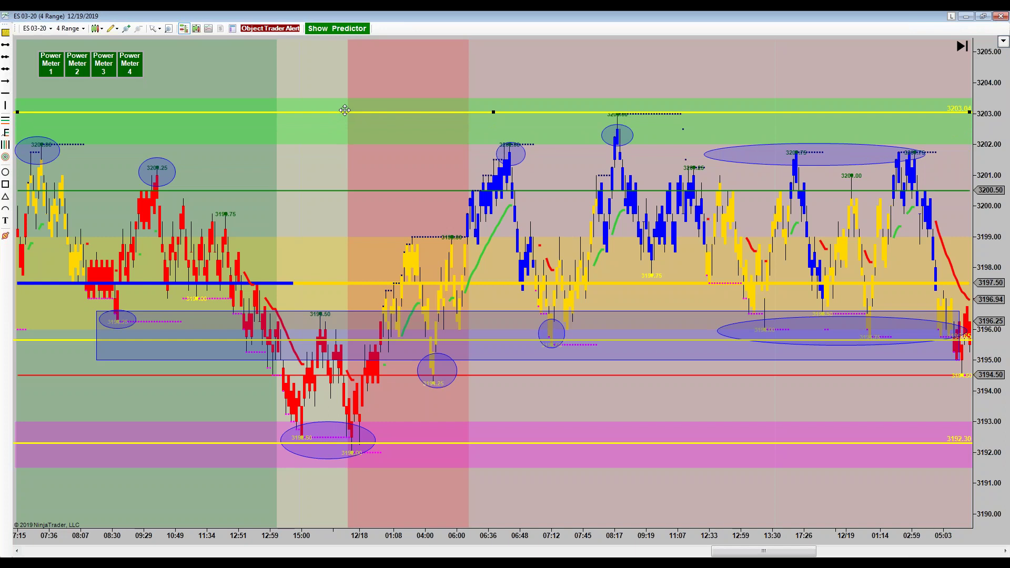
{"action": "left_click_drag", "start_coordinate": [345, 110], "coordinate": [345, 149]}
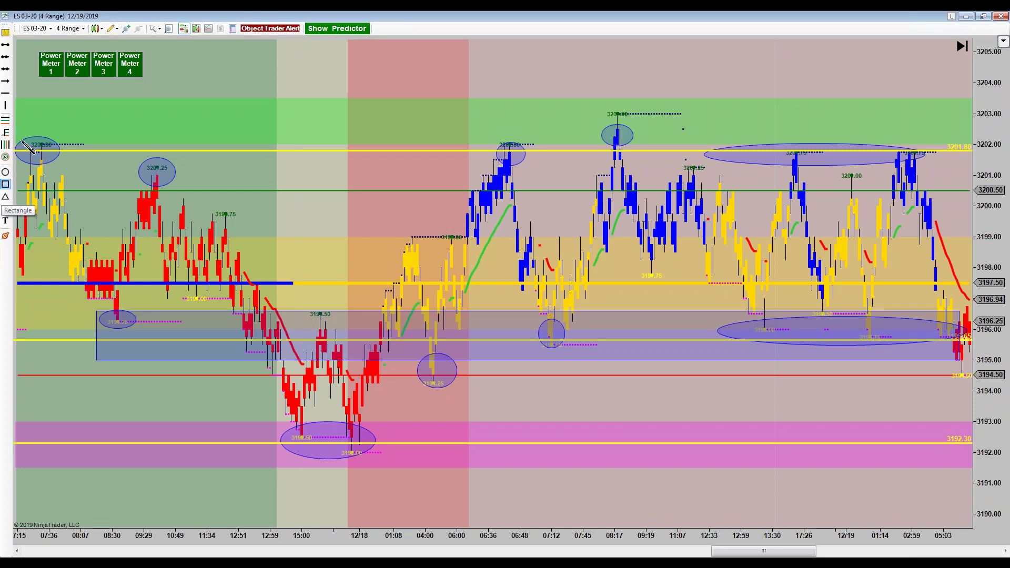
Step: Draw a rectangle over the highs from about 3202.2 to 3201.1, from 07:15 to past 05:03, and switch to the Cross Hair cursor
{"action": "mouse_move", "coordinate": [21, 141]}
{"action": "left_mouse_down"}
{"action": "mouse_move", "coordinate": [816, 183]}
{"action": "mouse_move", "coordinate": [954, 171]}
{"action": "left_mouse_up"}
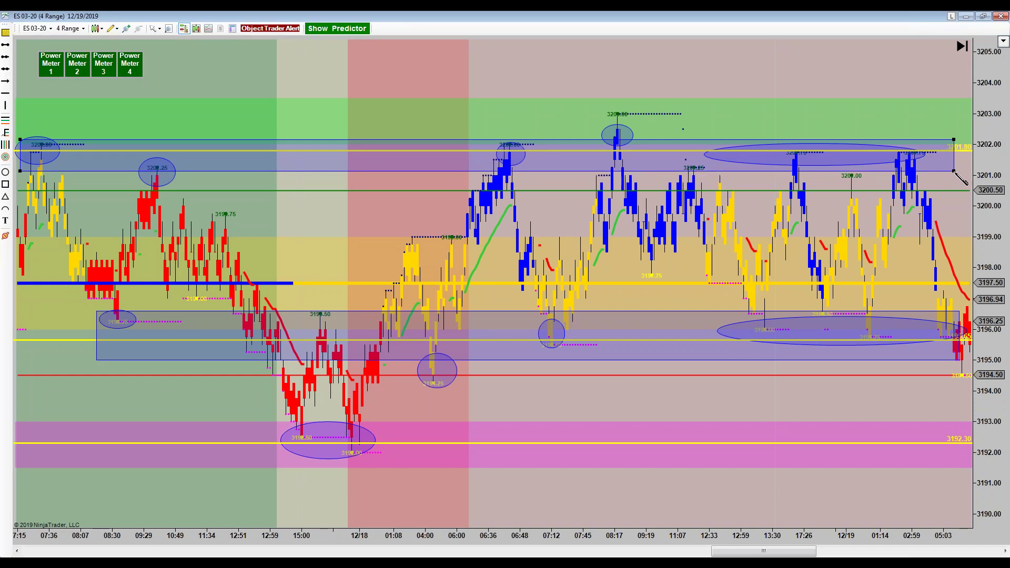
{"action": "left_click", "coordinate": [954, 171]}
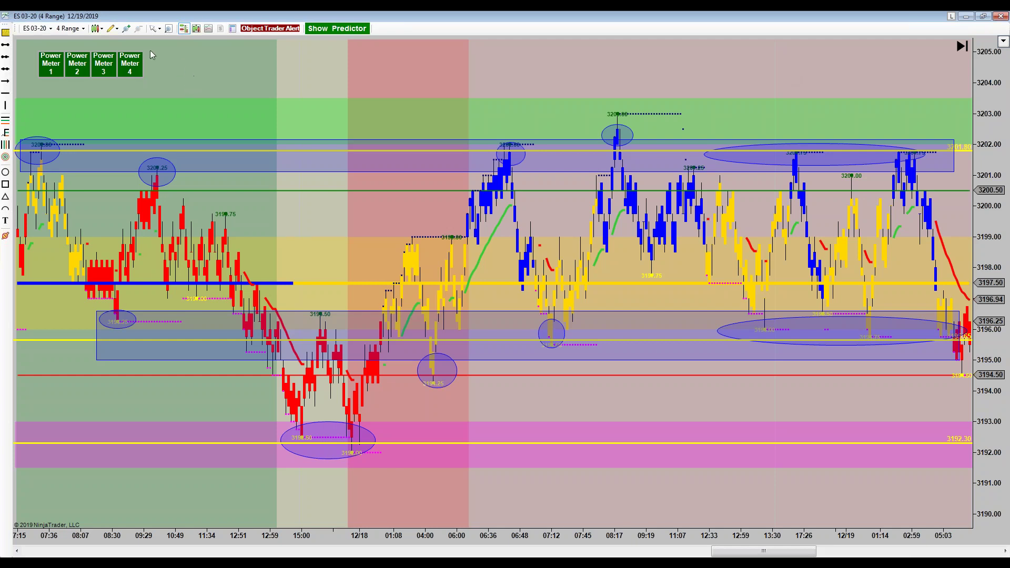
{"action": "left_click", "coordinate": [154, 29]}
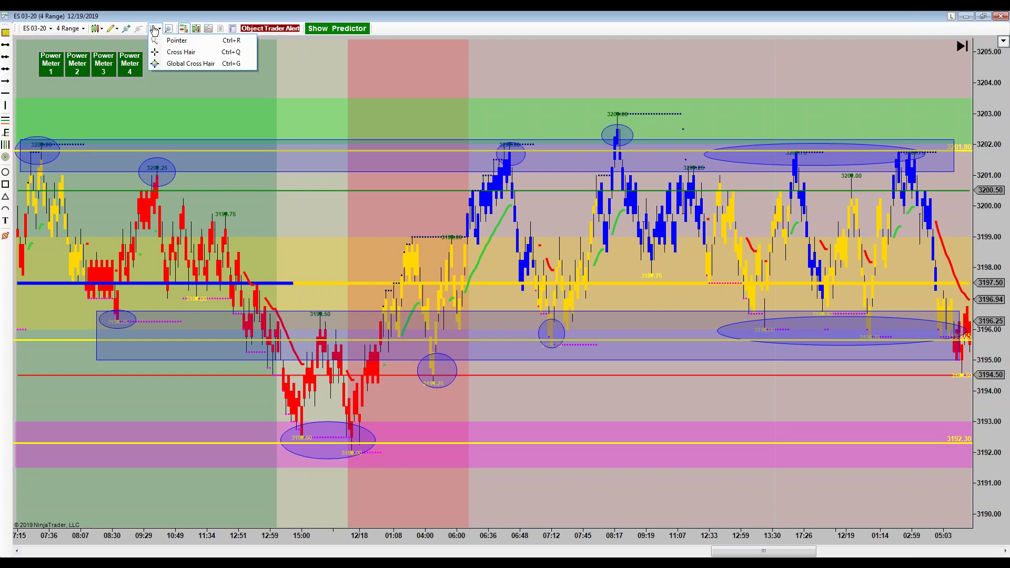
{"action": "left_click", "coordinate": [173, 55]}
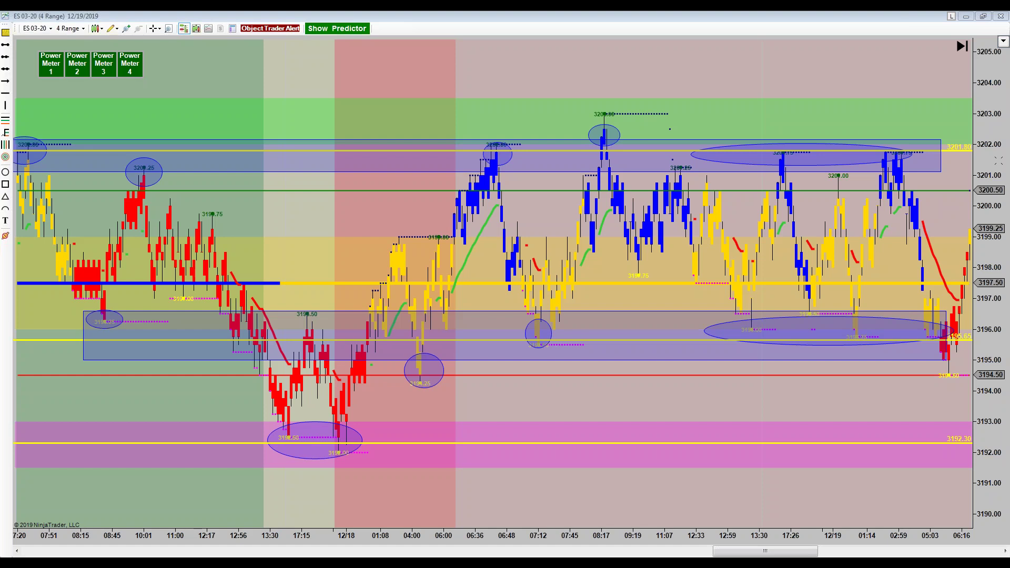
Step: Switch the cursor to Pointer and draw an upward arrow from about 3192.8 to 3195 below the circled low near 07:12
{"action": "scroll", "coordinate": [999, 161], "scroll_direction": "left", "scroll_amount": 2}
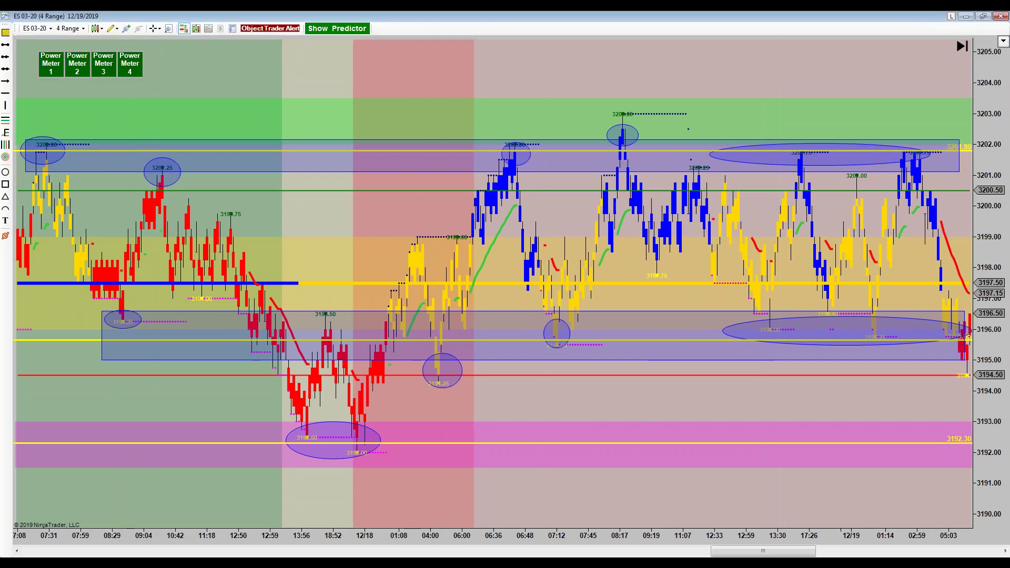
{"action": "left_click", "coordinate": [159, 28]}
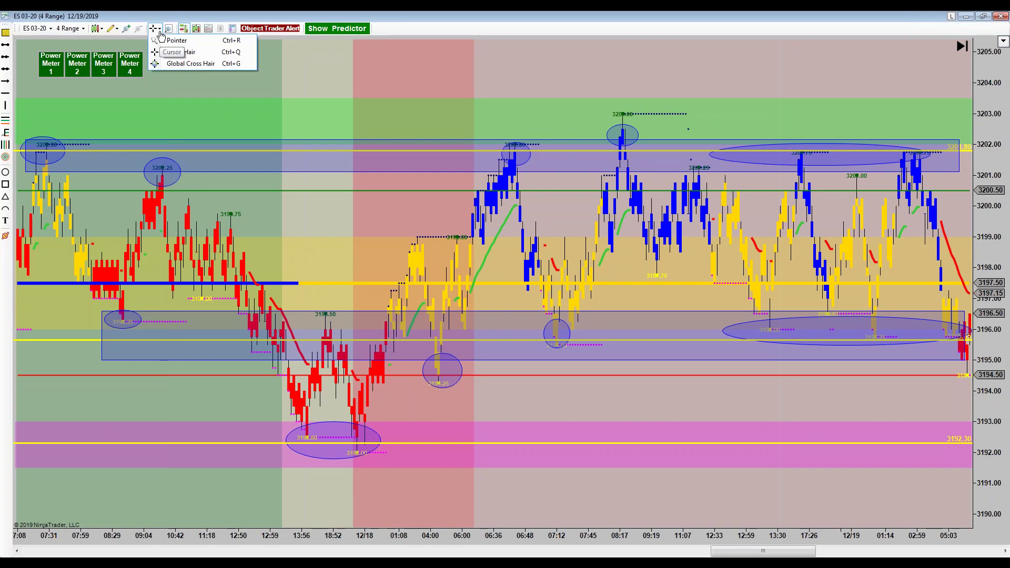
{"action": "left_click", "coordinate": [176, 41]}
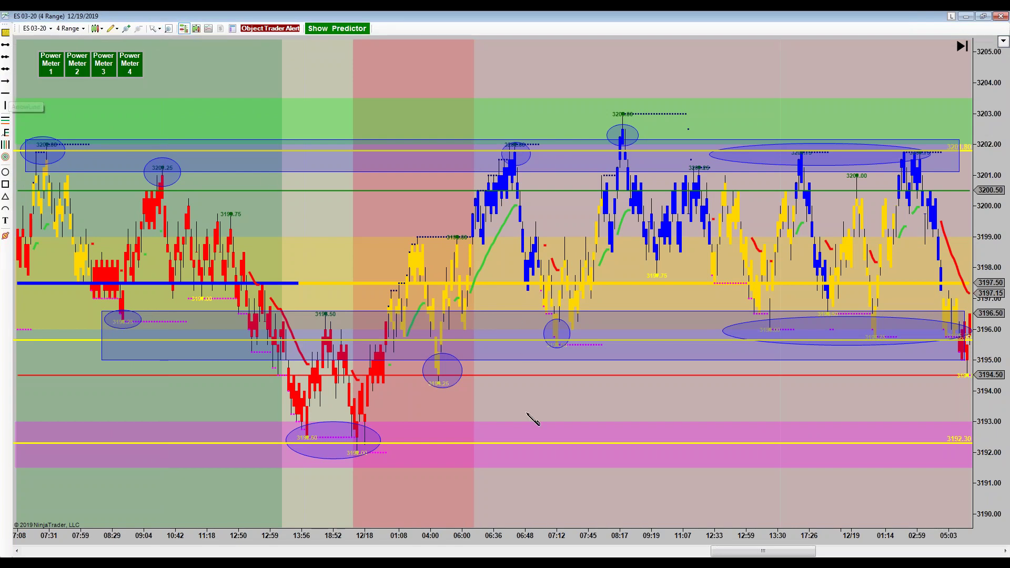
{"action": "left_click", "coordinate": [553, 427]}
{"action": "left_click", "coordinate": [548, 376]}
{"action": "left_click_drag", "start_coordinate": [552, 371], "coordinate": [557, 361]}
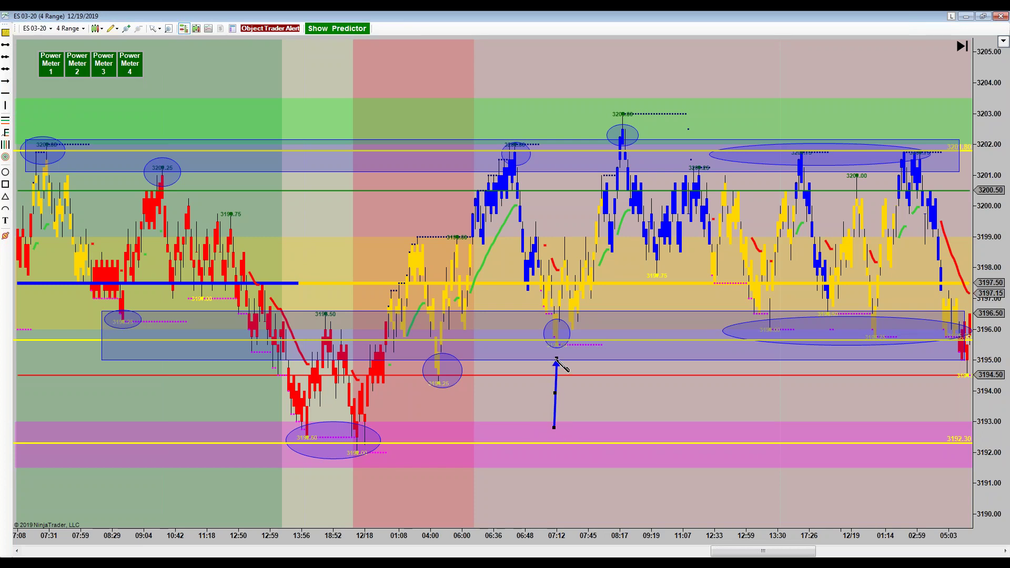
{"action": "left_click_drag", "start_coordinate": [557, 360], "coordinate": [554, 359]}
{"action": "left_click", "coordinate": [562, 392]}
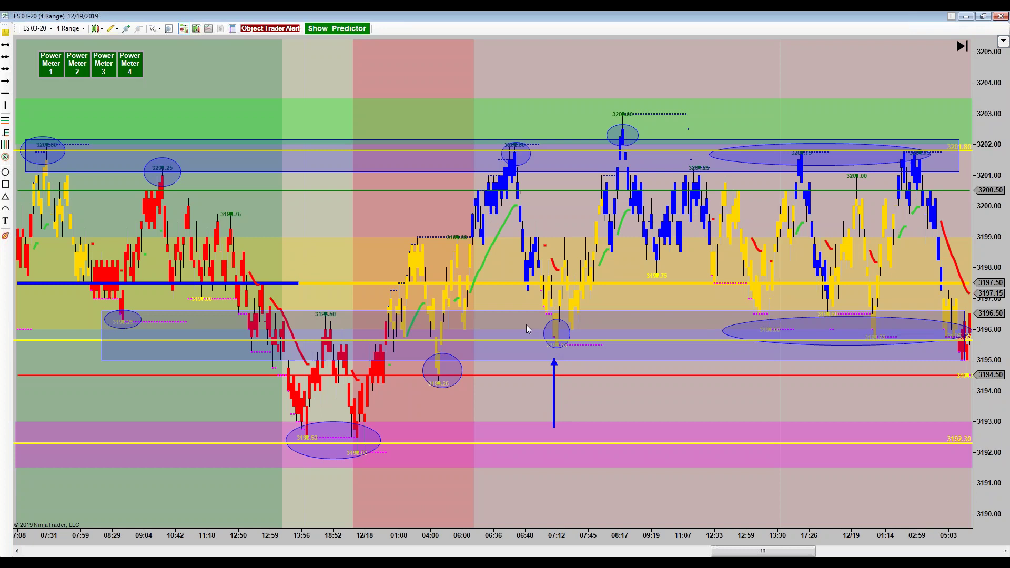
Step: Draw a downward arrow from about 3204.6 to 3202.1 above the circled high near 06:48
{"action": "left_click", "coordinate": [8, 93]}
{"action": "left_click", "coordinate": [532, 64]}
{"action": "left_click", "coordinate": [531, 90]}
{"action": "left_click_drag", "start_coordinate": [531, 99], "coordinate": [531, 140]}
{"action": "left_click", "coordinate": [531, 140]}
Step: Draw three upward arrows below the lows near 04:00, just after 12:59 and just before 01:14, ending at the ellipses around them
{"action": "left_click", "coordinate": [5, 81]}
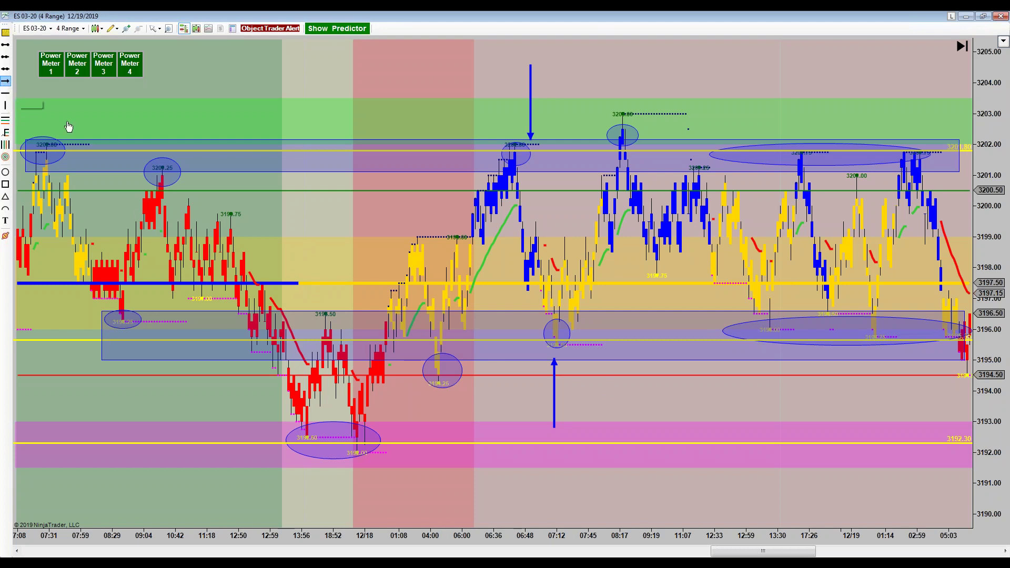
{"action": "left_click", "coordinate": [436, 423]}
{"action": "left_click", "coordinate": [438, 386]}
{"action": "left_click", "coordinate": [759, 409]}
{"action": "left_click", "coordinate": [759, 329]}
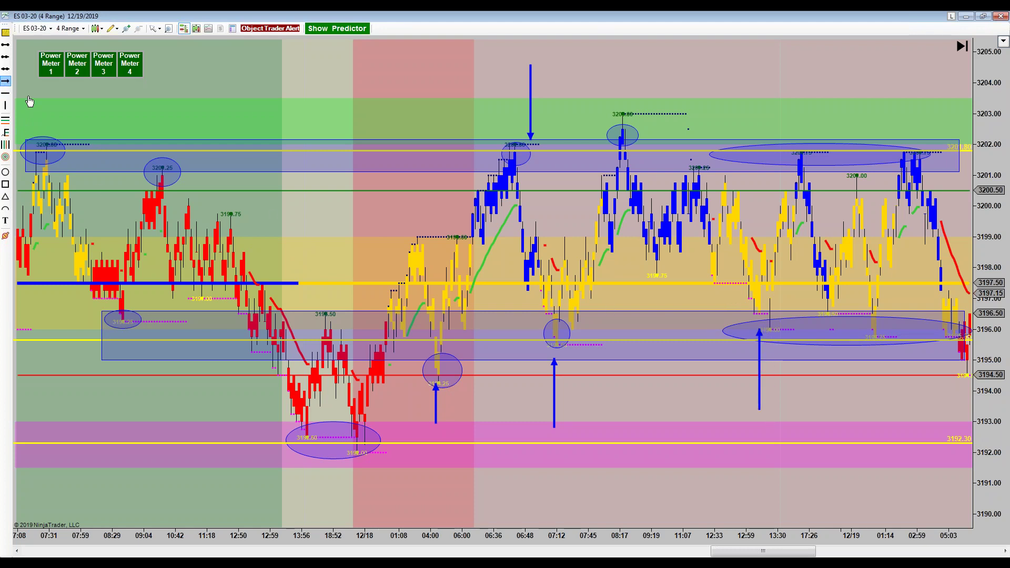
{"action": "left_click", "coordinate": [874, 405]}
{"action": "left_click", "coordinate": [872, 351]}
{"action": "left_click", "coordinate": [872, 351]}
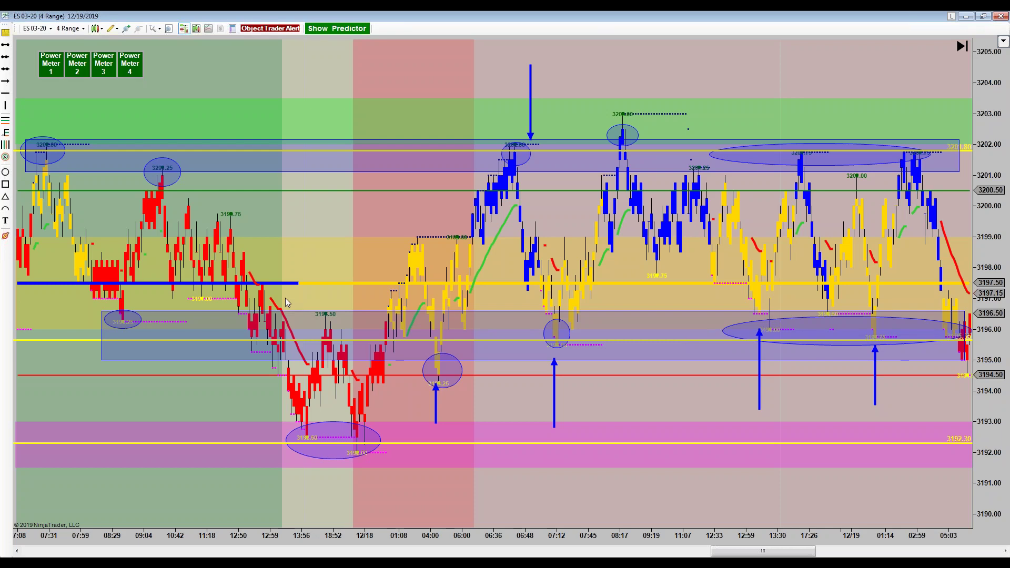
Step: Add the text label L beside the upward arrow near 07:12, at about 3193.6
{"action": "left_click", "coordinate": [5, 221]}
{"action": "left_click", "coordinate": [573, 409]}
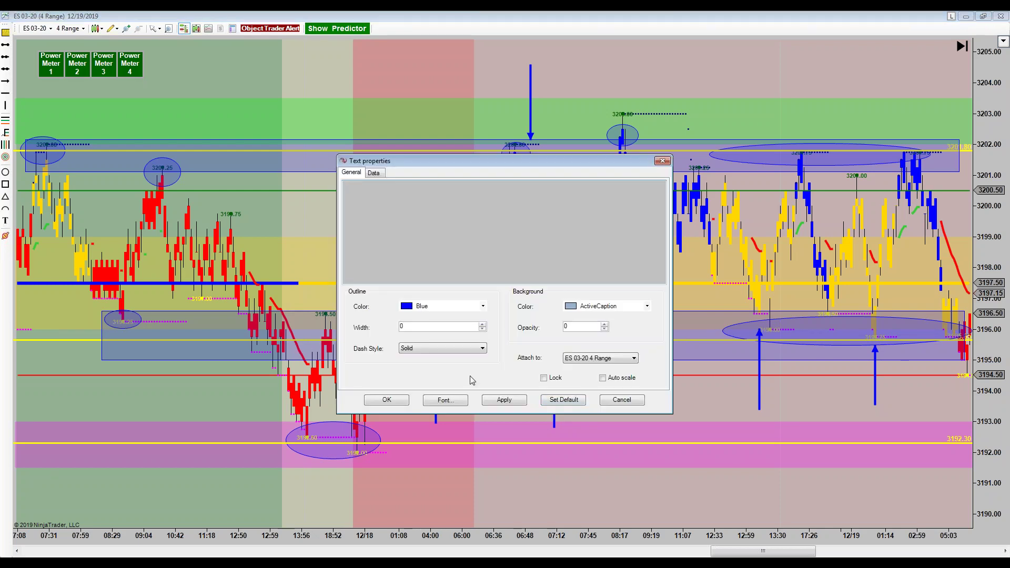
{"action": "type", "text": "<L>"}
{"action": "key", "text": "BackSpace"}
{"action": "key", "text": "BackSpace"}
{"action": "key", "text": "BackSpace"}
{"action": "type", "text": "L"}
{"action": "left_click", "coordinate": [388, 401]}
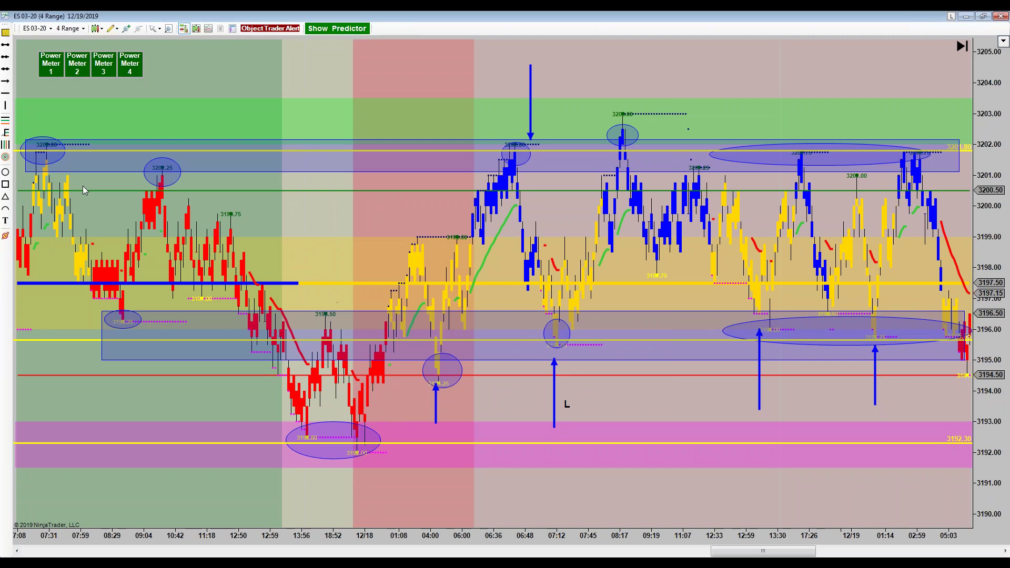
Step: Add the text label S near the top of the chart and move it beside the downward arrow, at about 3203.4
{"action": "left_click", "coordinate": [5, 220]}
{"action": "left_click", "coordinate": [476, 84]}
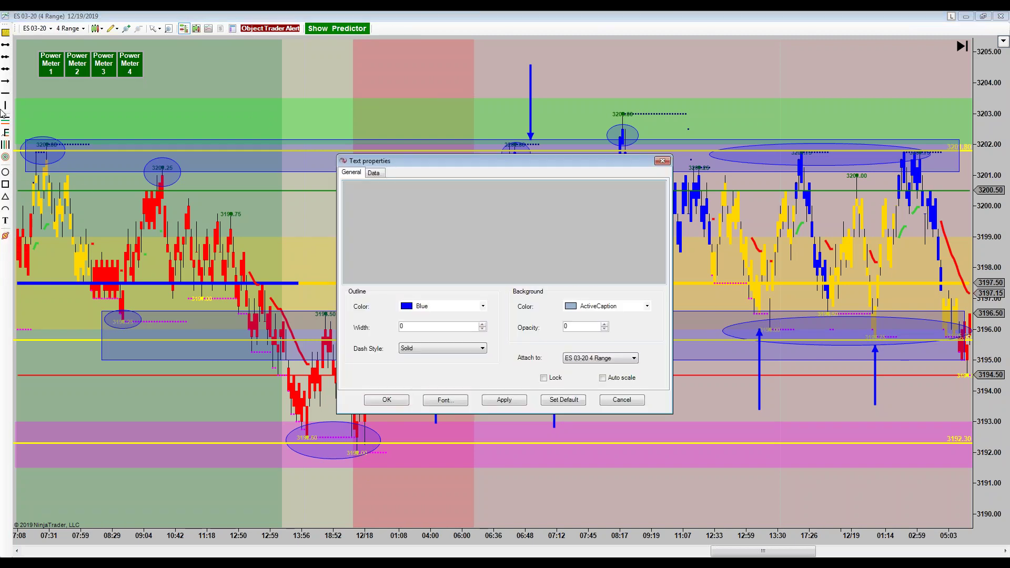
{"action": "type", "text": "S"}
{"action": "left_click", "coordinate": [405, 401]}
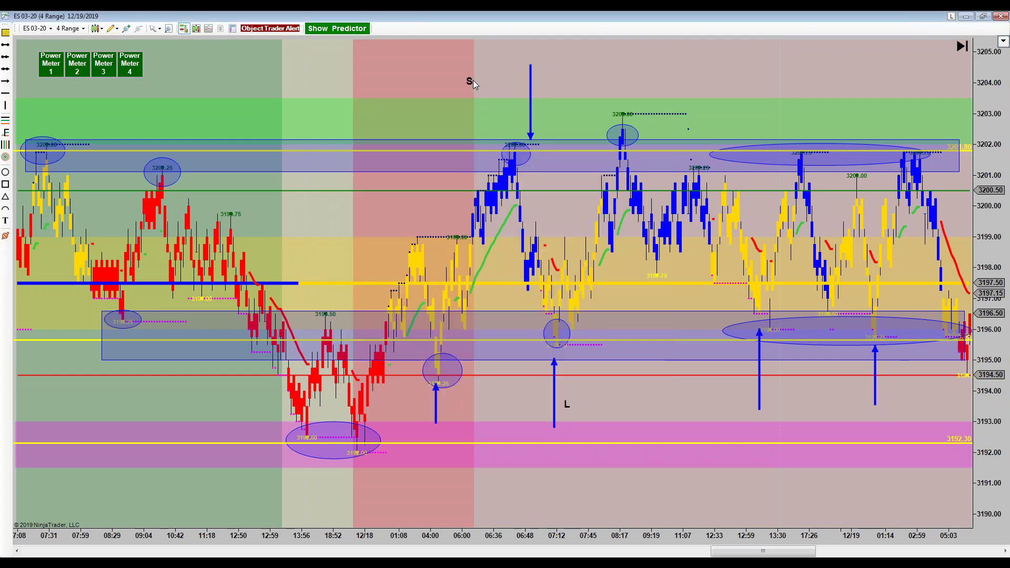
{"action": "left_click_drag", "start_coordinate": [470, 83], "coordinate": [510, 102]}
Step: Recolour the new horizontal line along the top of the lower zone to ActiveCaptionText and move it to 3196.49
{"action": "left_click", "coordinate": [418, 316]}
{"action": "double_click", "coordinate": [463, 316]}
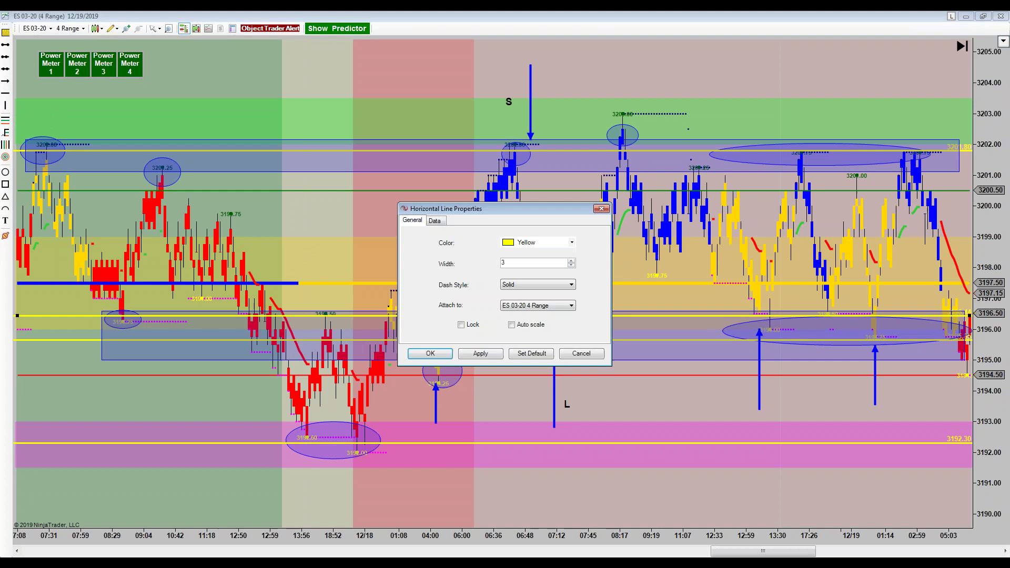
{"action": "left_click", "coordinate": [573, 243]}
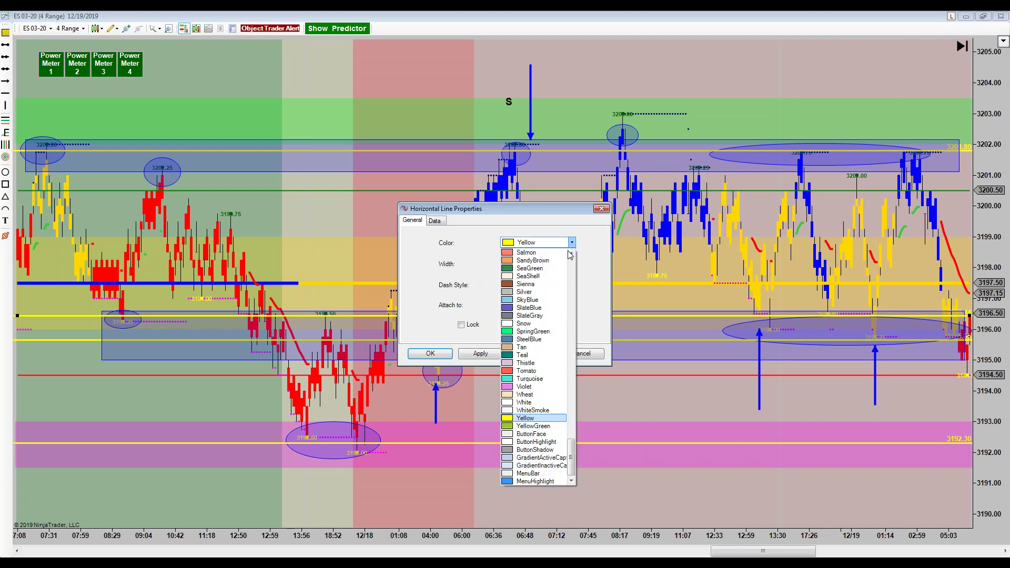
{"action": "scroll", "coordinate": [574, 268], "scroll_direction": "up", "scroll_amount": 15}
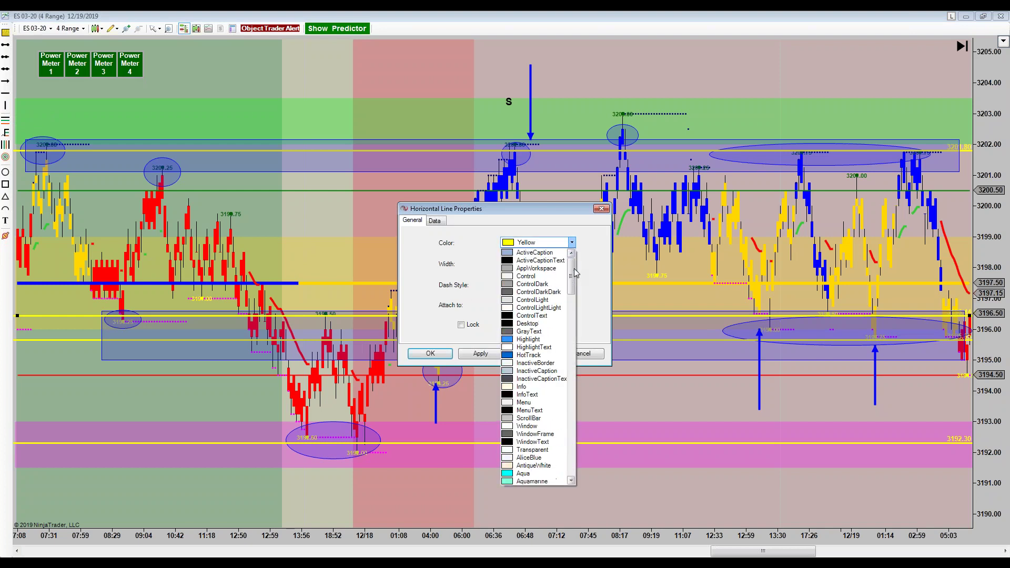
{"action": "left_click", "coordinate": [548, 261]}
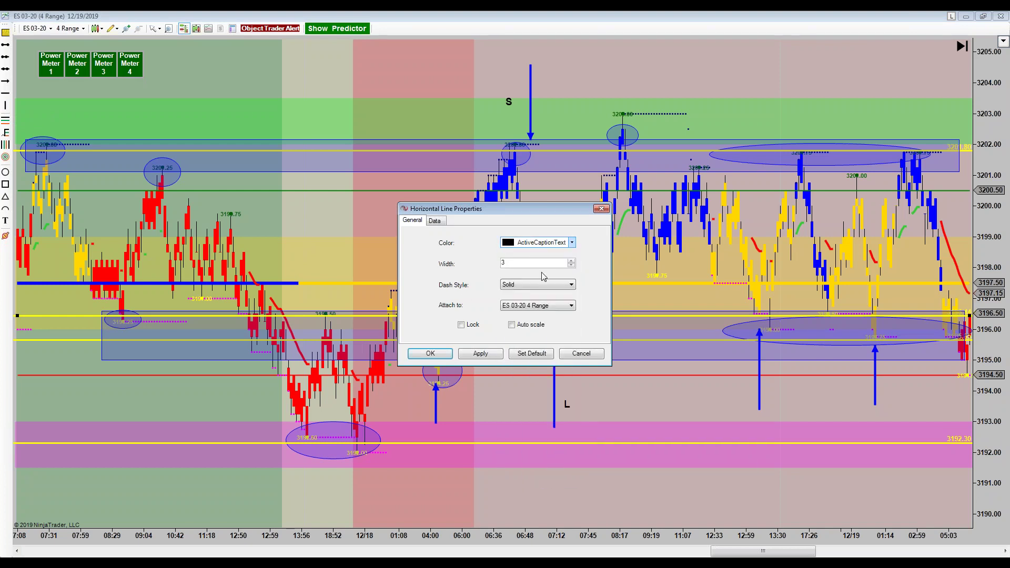
{"action": "left_click", "coordinate": [440, 356]}
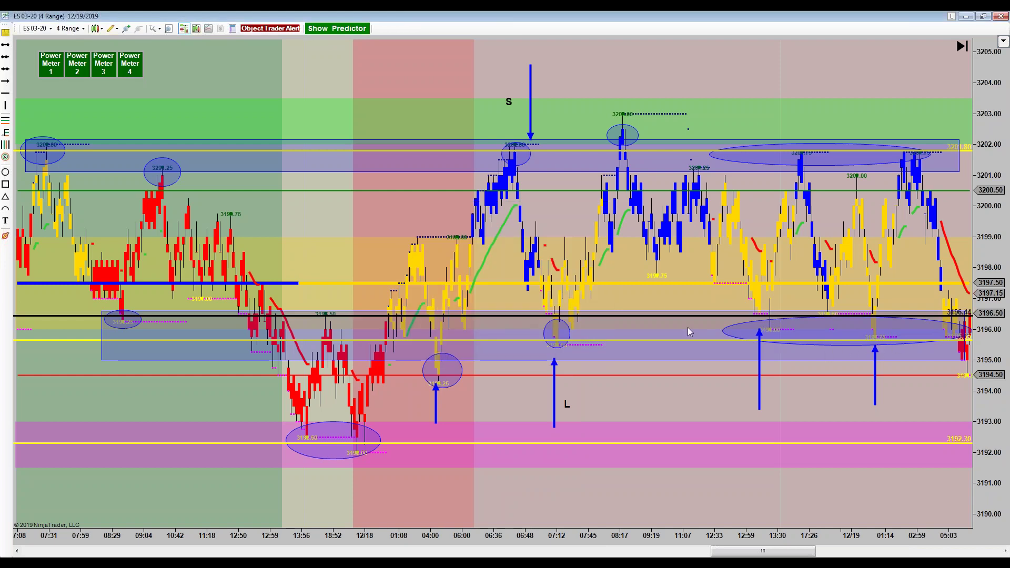
{"action": "left_click", "coordinate": [650, 315]}
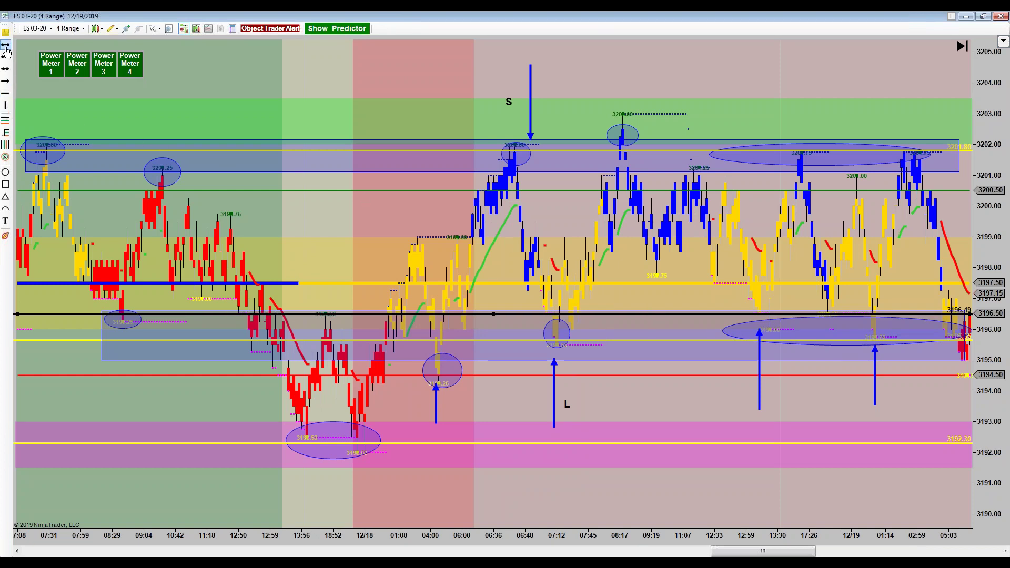
Step: Place a horizontal line at about 3200.89, just below the upper zone, and set its colour to ActiveCaptionText
{"action": "left_click", "coordinate": [6, 96]}
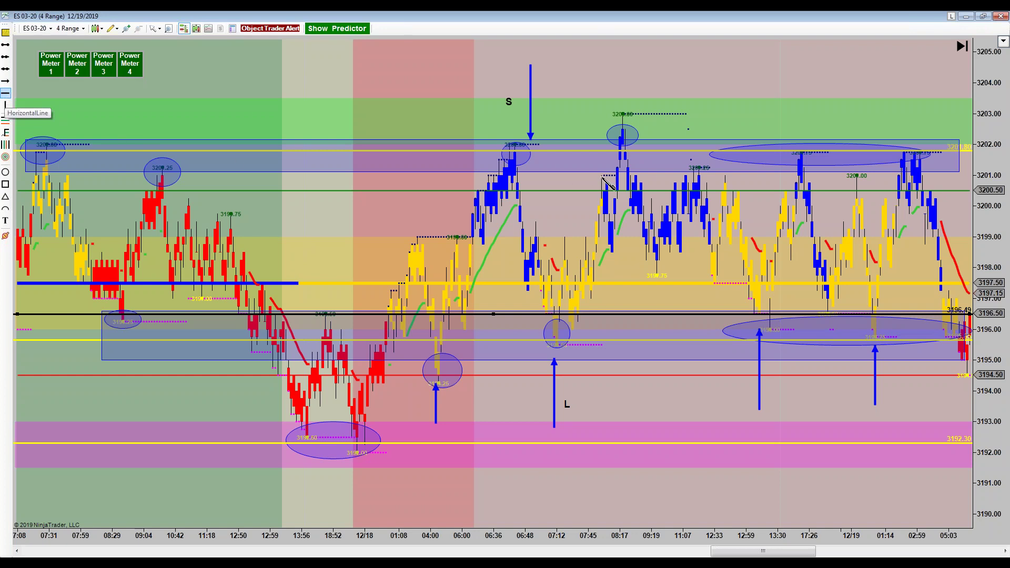
{"action": "left_click", "coordinate": [663, 179]}
{"action": "double_click", "coordinate": [662, 179]}
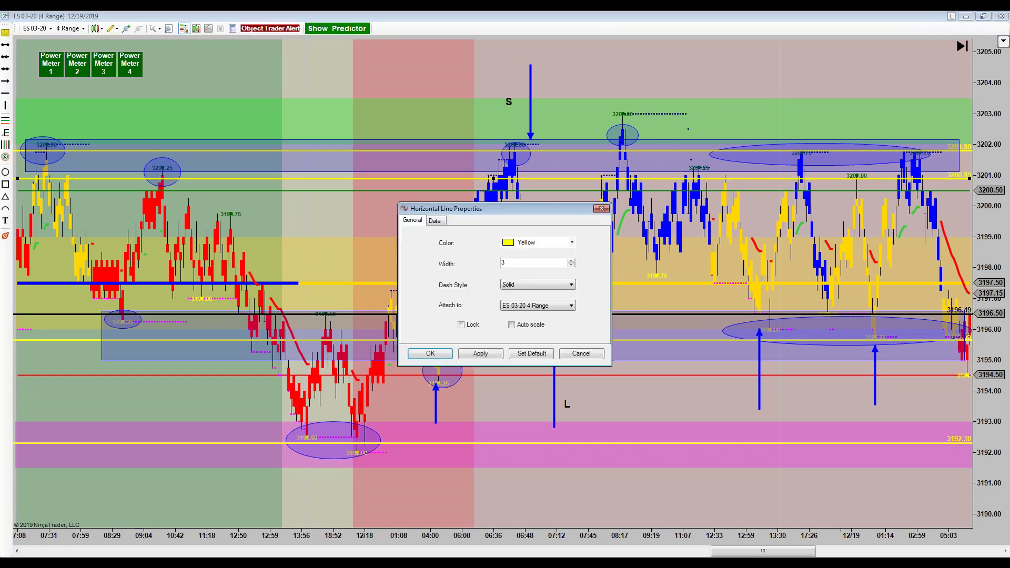
{"action": "left_click", "coordinate": [573, 243]}
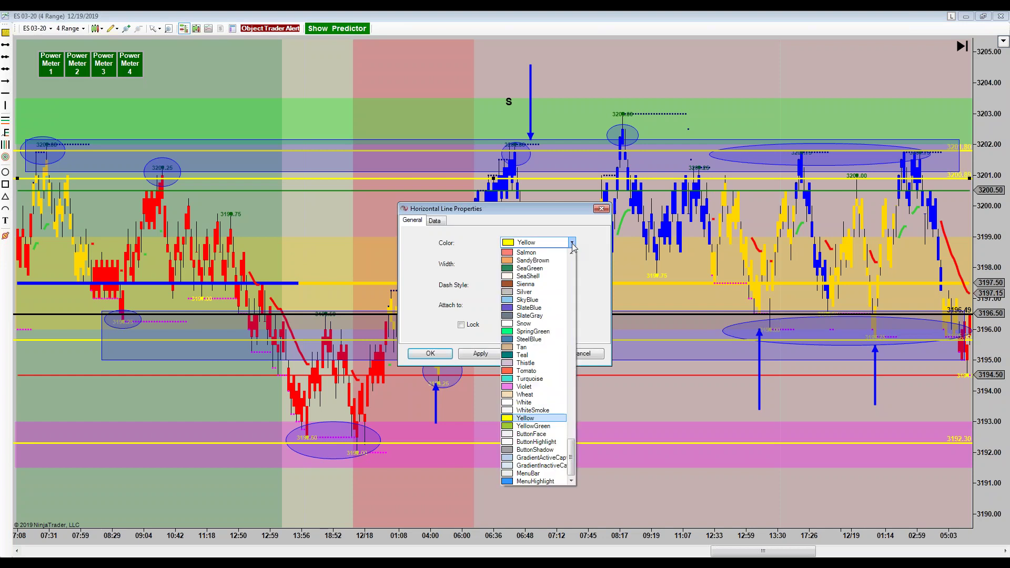
{"action": "left_click", "coordinate": [572, 261]}
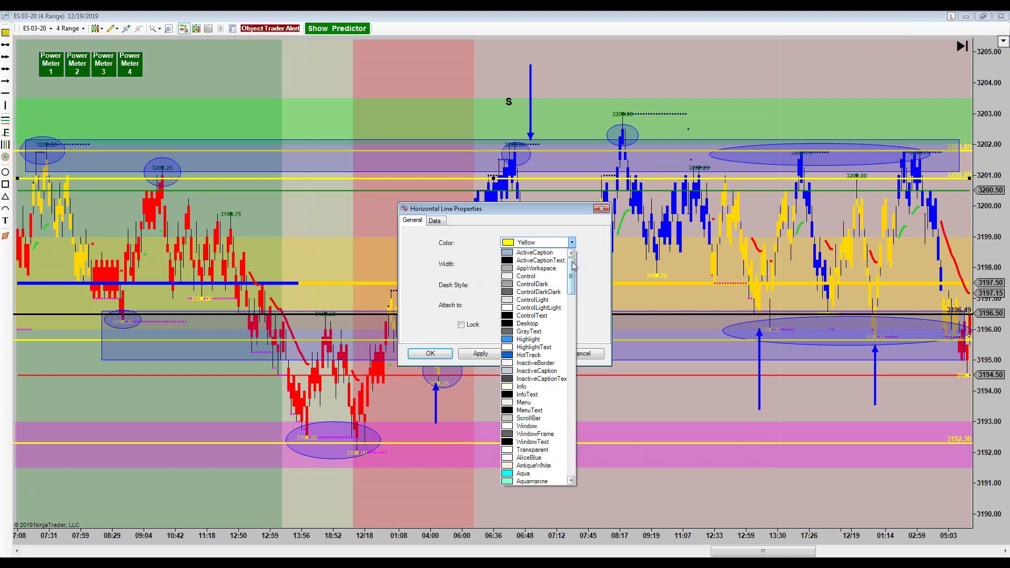
{"action": "left_click", "coordinate": [537, 260]}
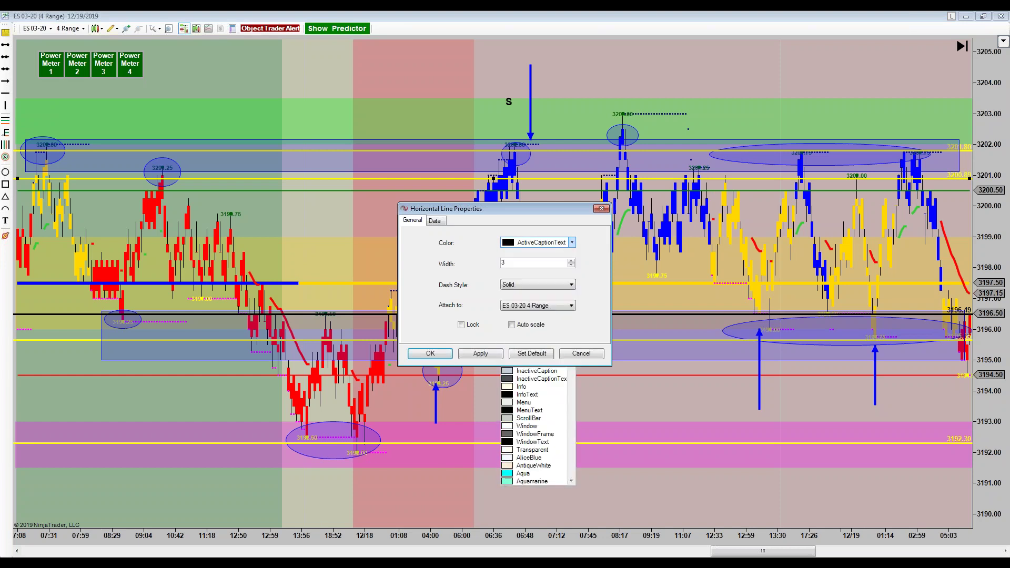
{"action": "left_click", "coordinate": [484, 356]}
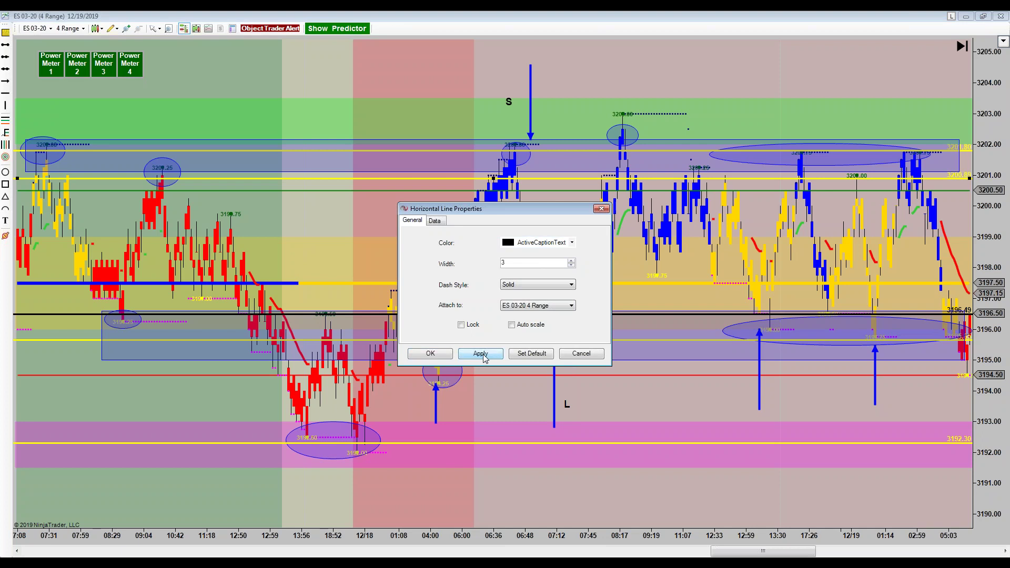
{"action": "left_click", "coordinate": [441, 356]}
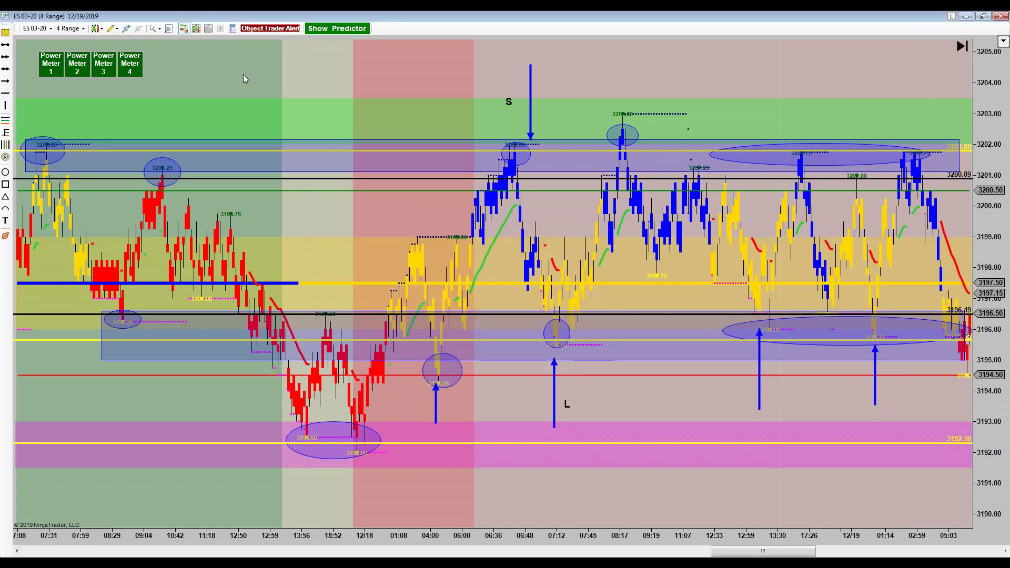
Step: Switch to the Cross Hair cursor and draw a rising arrow from about 3197.6 near 08:29 to the circled high near 09:41, at 3200.75
{"action": "left_click", "coordinate": [156, 29]}
{"action": "left_click", "coordinate": [172, 53]}
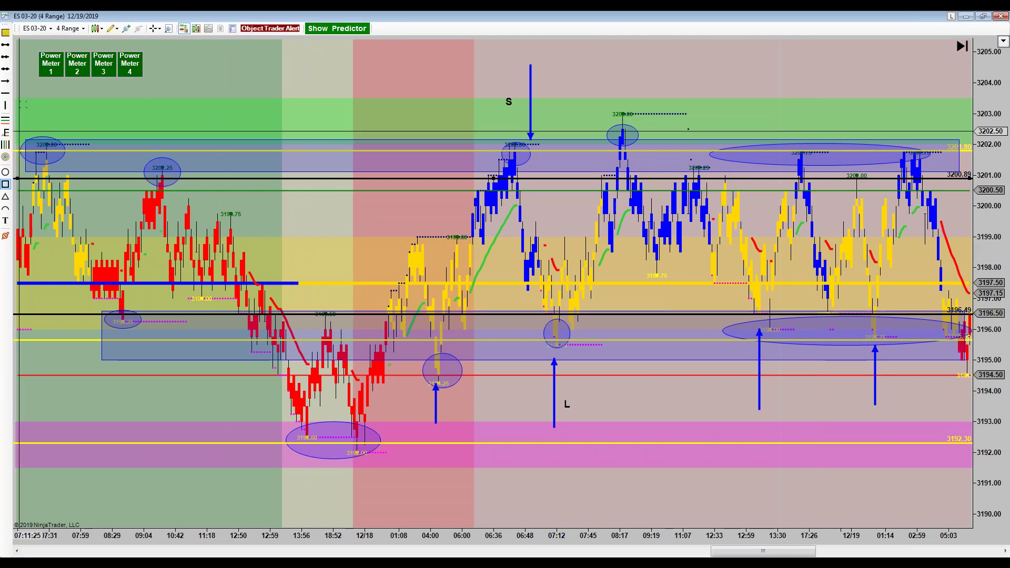
{"action": "left_click", "coordinate": [8, 82]}
{"action": "left_click_drag", "start_coordinate": [114, 278], "coordinate": [126, 249]}
{"action": "left_click", "coordinate": [153, 181]}
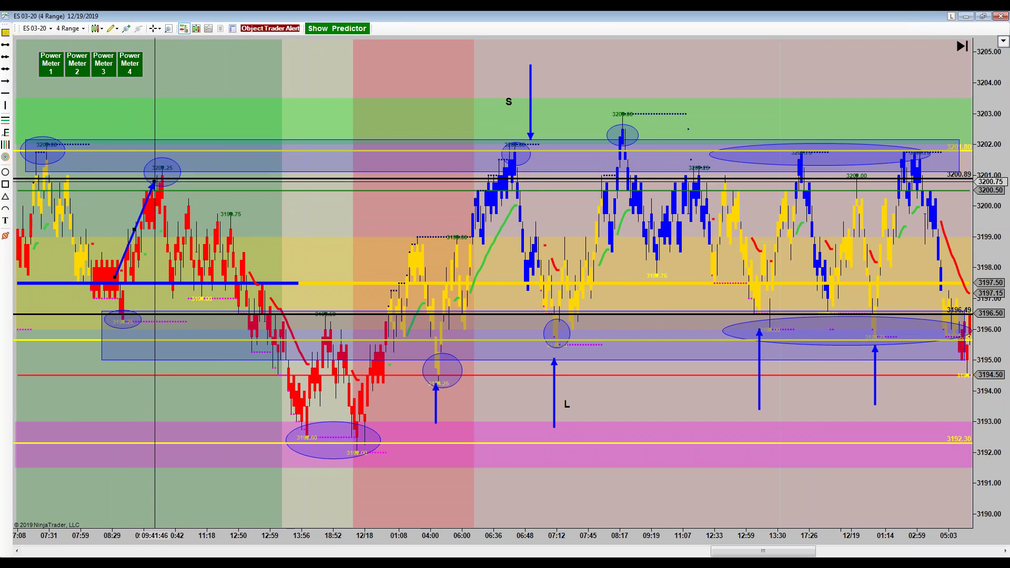
Step: Draw two rising arrows from the lower black line to the upper one, starting above the circled lows near 04:00 and 07:12
{"action": "left_click", "coordinate": [6, 84]}
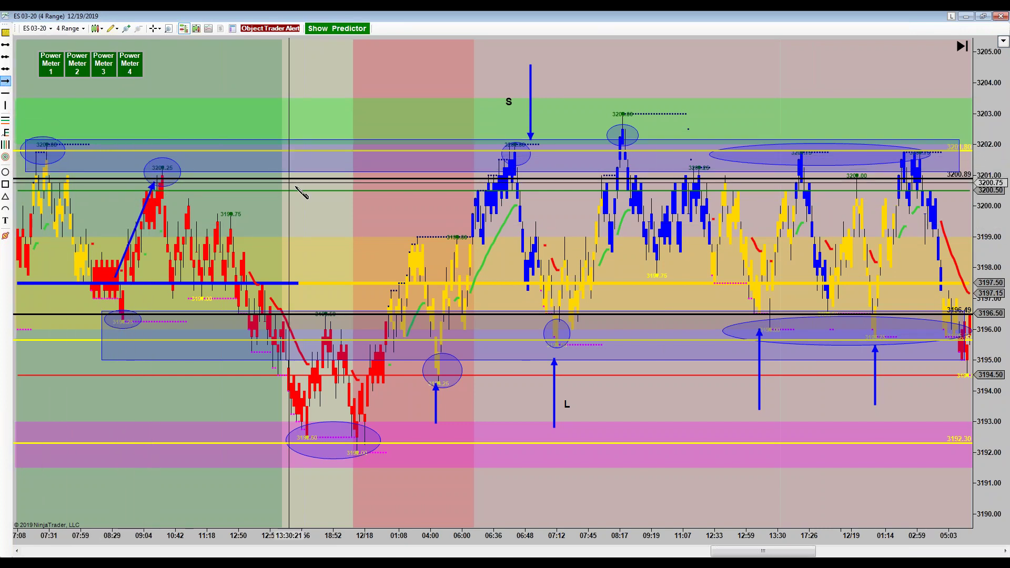
{"action": "left_click", "coordinate": [436, 315]}
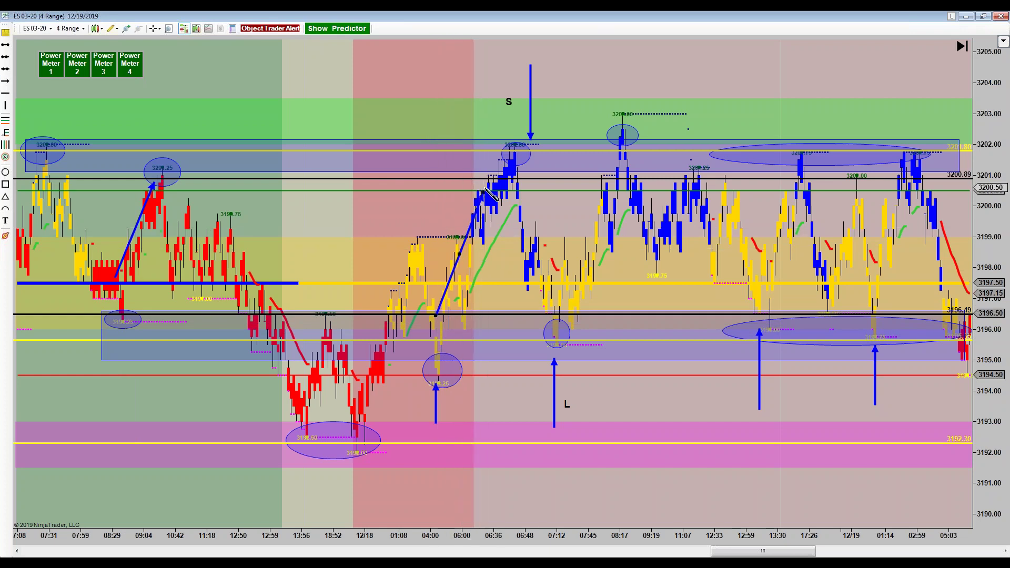
{"action": "left_click", "coordinate": [481, 184]}
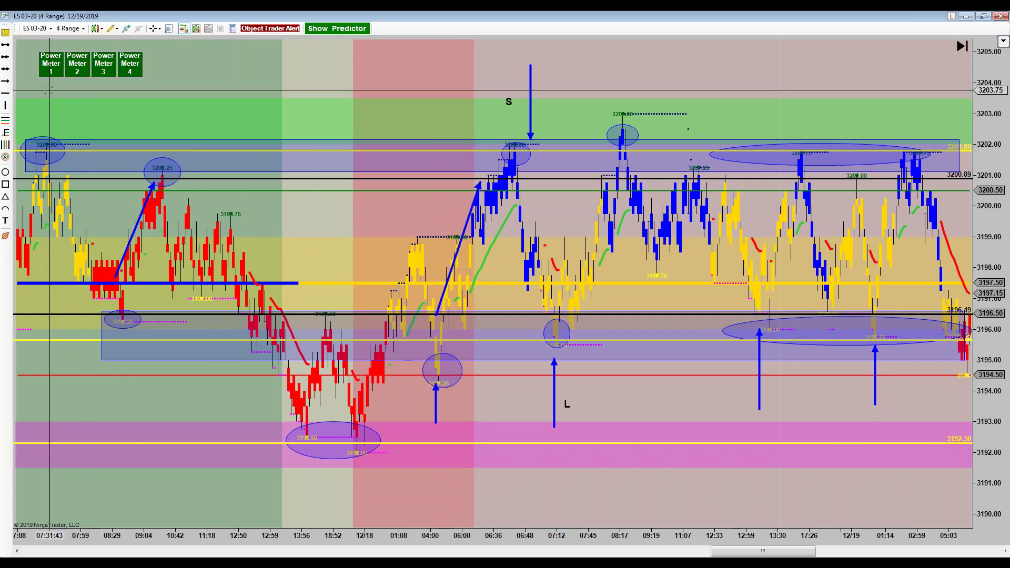
{"action": "left_click", "coordinate": [6, 81]}
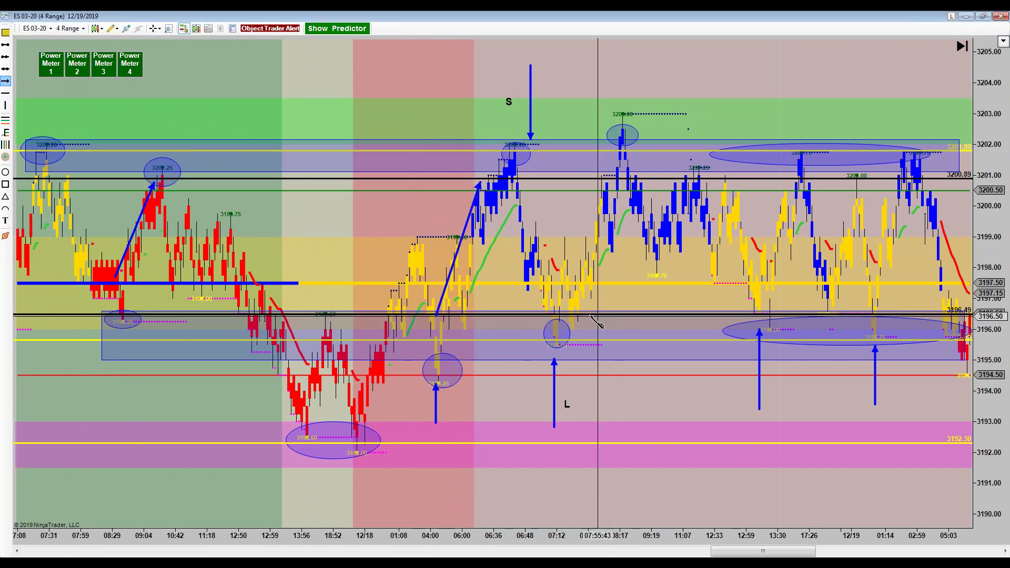
{"action": "left_click", "coordinate": [560, 315]}
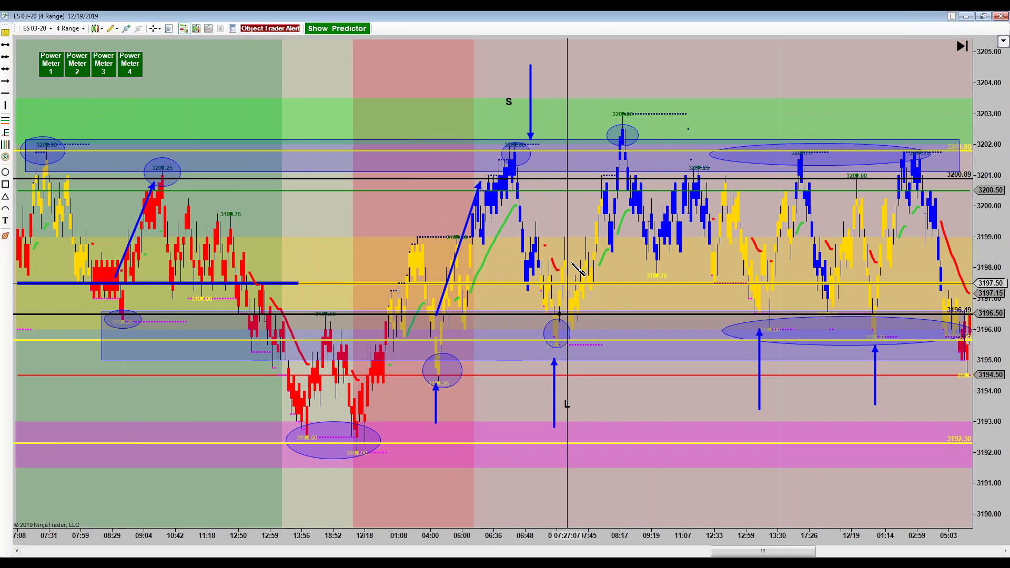
{"action": "left_click", "coordinate": [606, 183]}
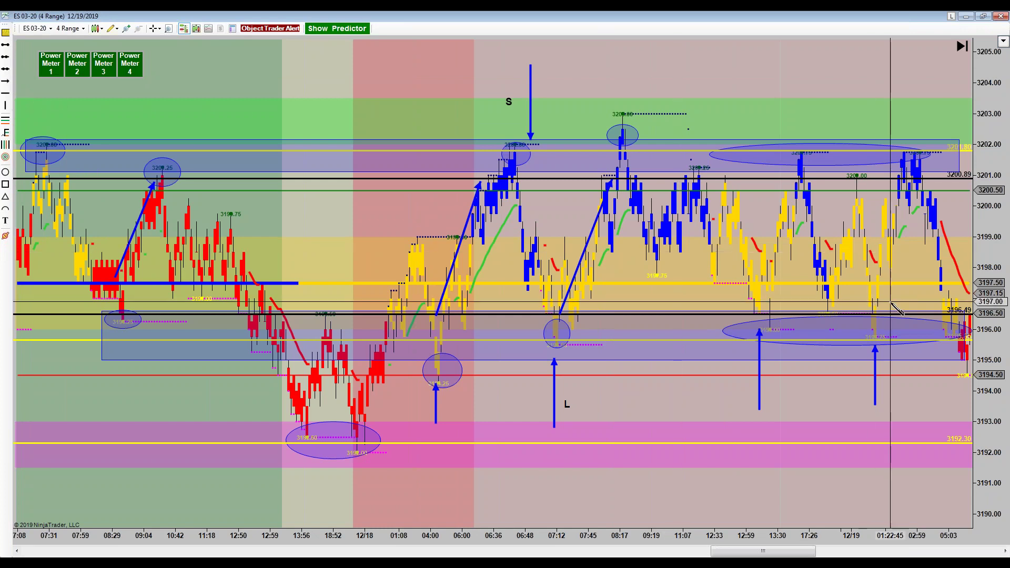
Step: Draw two rising arrows up to the upper black line from above the lows near 13:30 and 01:14, and return to the Pointer cursor
{"action": "left_click", "coordinate": [756, 296]}
{"action": "left_click", "coordinate": [781, 198]}
{"action": "left_click_drag", "start_coordinate": [781, 198], "coordinate": [793, 181]}
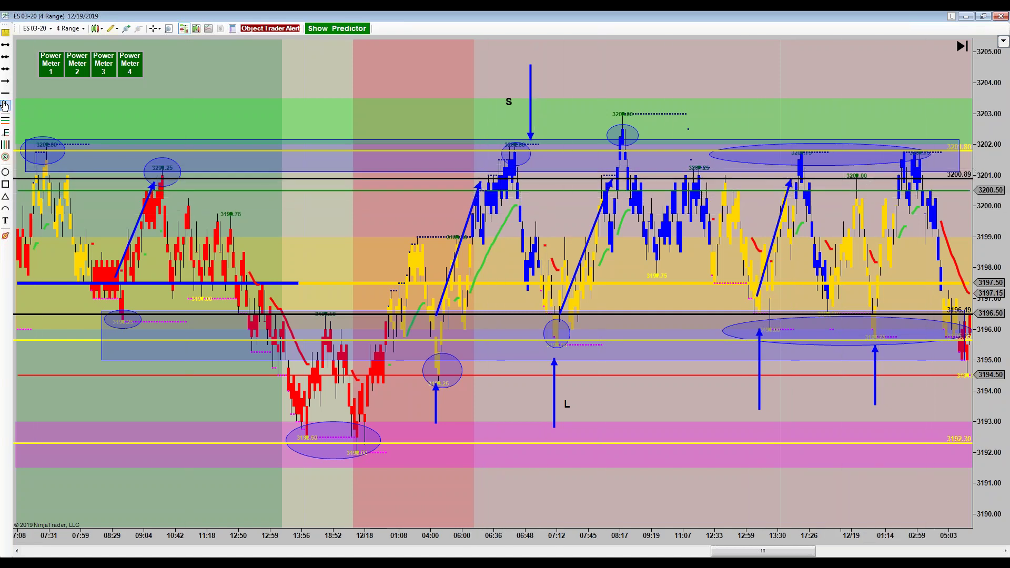
{"action": "left_click", "coordinate": [5, 80]}
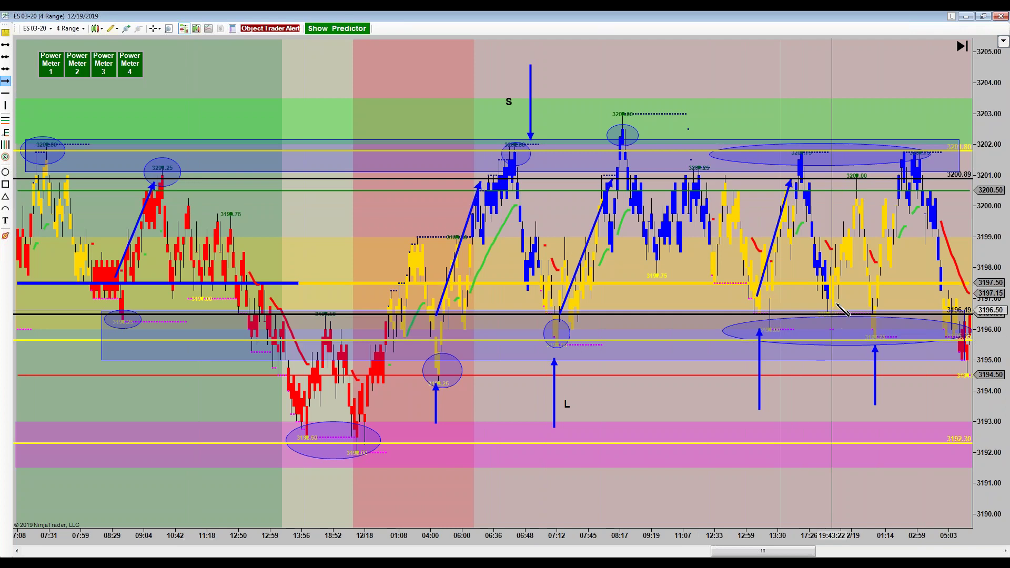
{"action": "left_click", "coordinate": [865, 305]}
{"action": "left_click", "coordinate": [883, 214]}
{"action": "left_click_drag", "start_coordinate": [884, 212], "coordinate": [895, 181]}
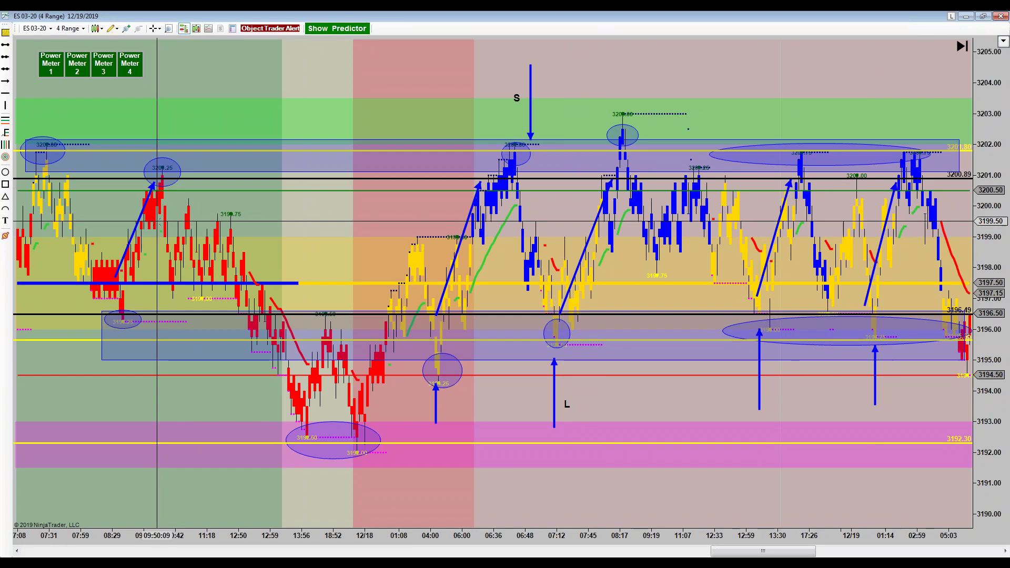
{"action": "left_click", "coordinate": [155, 29]}
{"action": "left_click", "coordinate": [163, 42]}
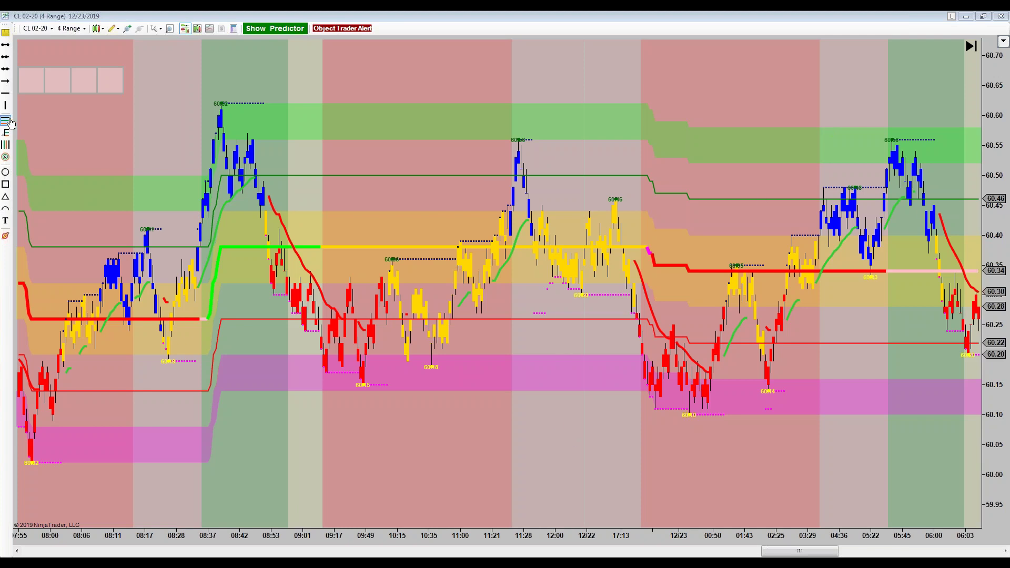
Step: Switch the CL 02-20 chart to the Cross Hair cursor, place a horizontal line across the lows and move it to about 60.18
{"action": "left_click", "coordinate": [156, 29]}
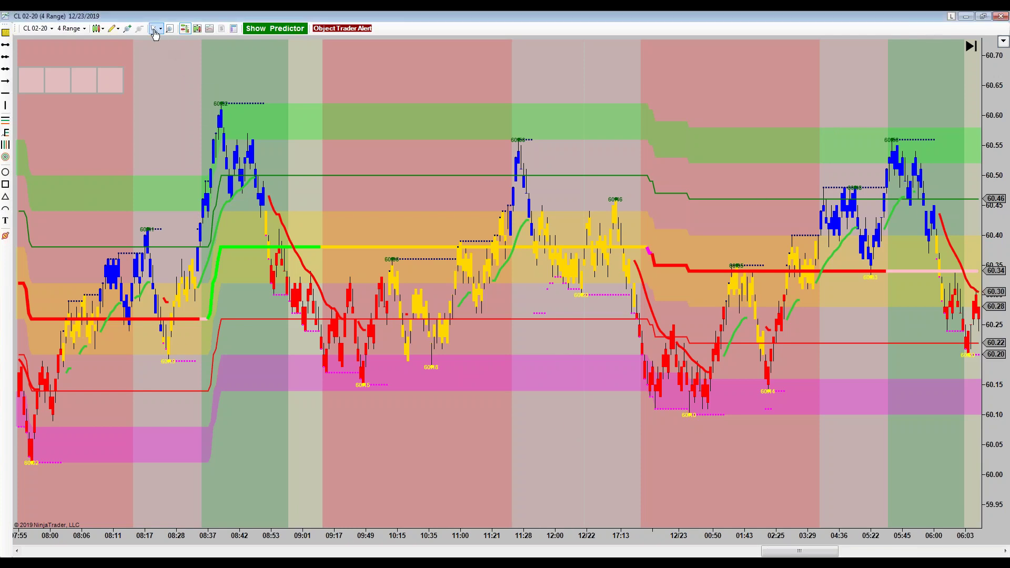
{"action": "left_click", "coordinate": [182, 52]}
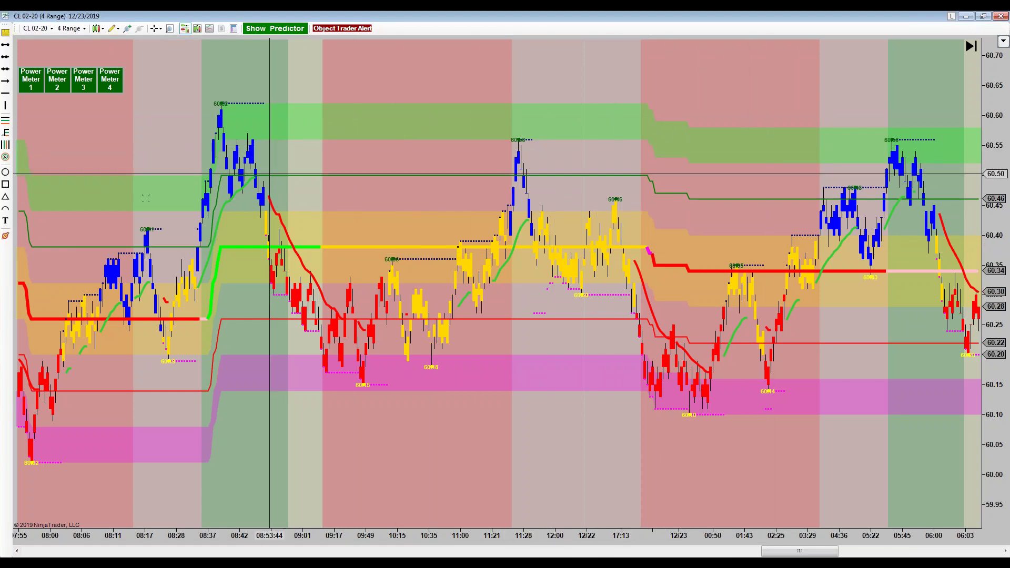
{"action": "left_click", "coordinate": [5, 94]}
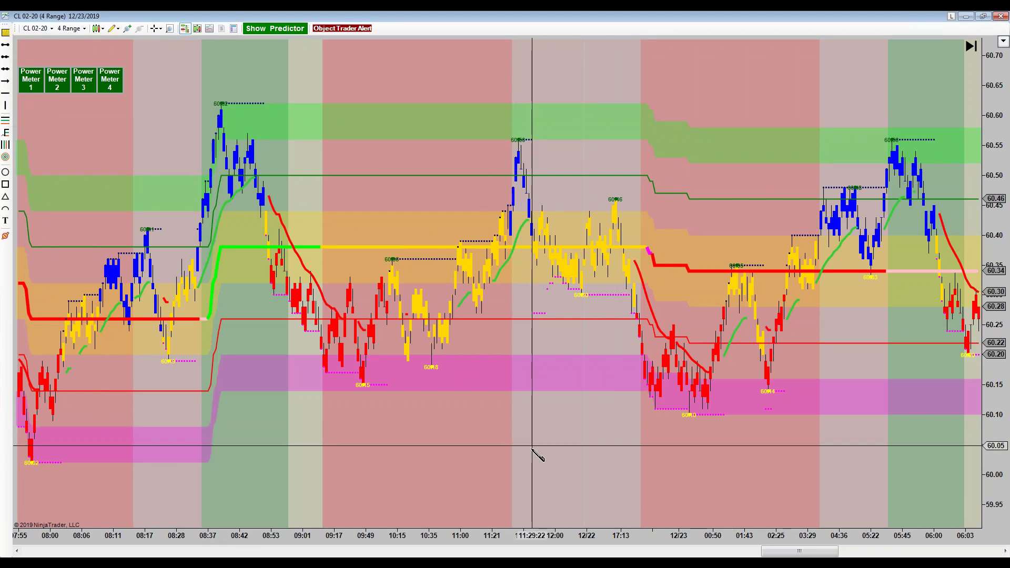
{"action": "left_click", "coordinate": [511, 459]}
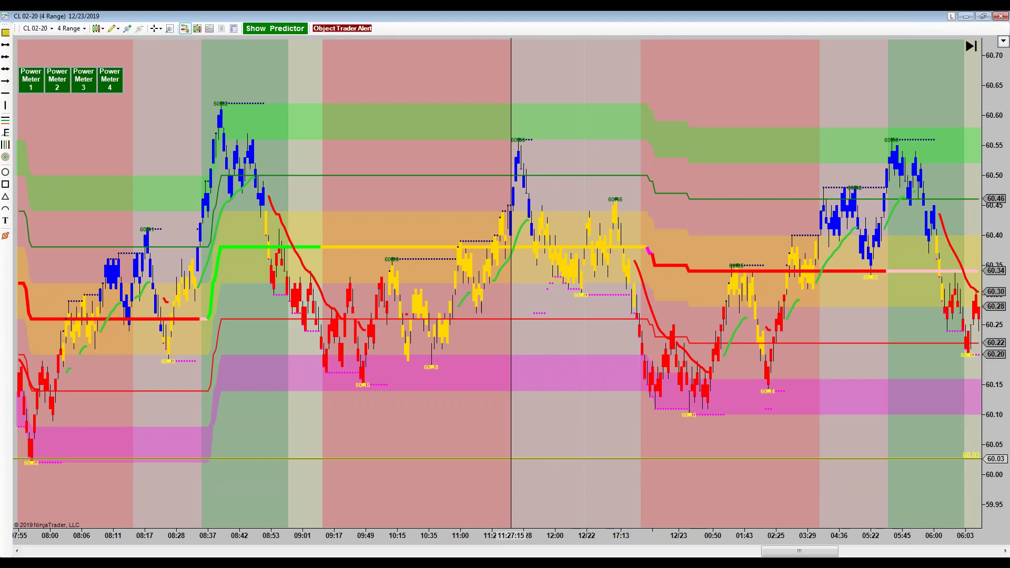
{"action": "left_click_drag", "start_coordinate": [511, 459], "coordinate": [570, 371]}
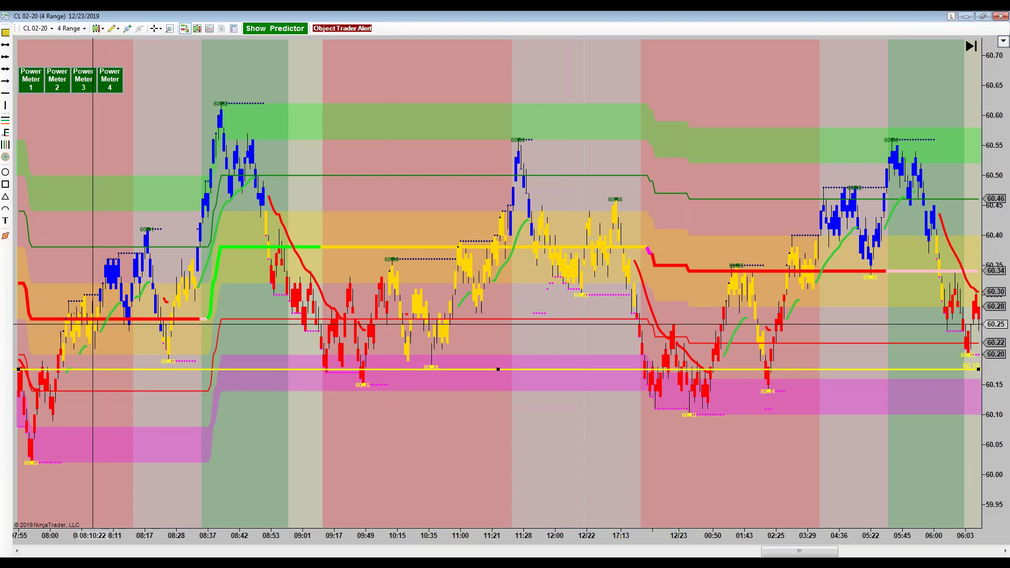
Step: Draw a rectangular support zone around the lower yellow line, from about 60.20 near 07:58 to about 60.15 near 06:03
{"action": "left_click", "coordinate": [6, 184]}
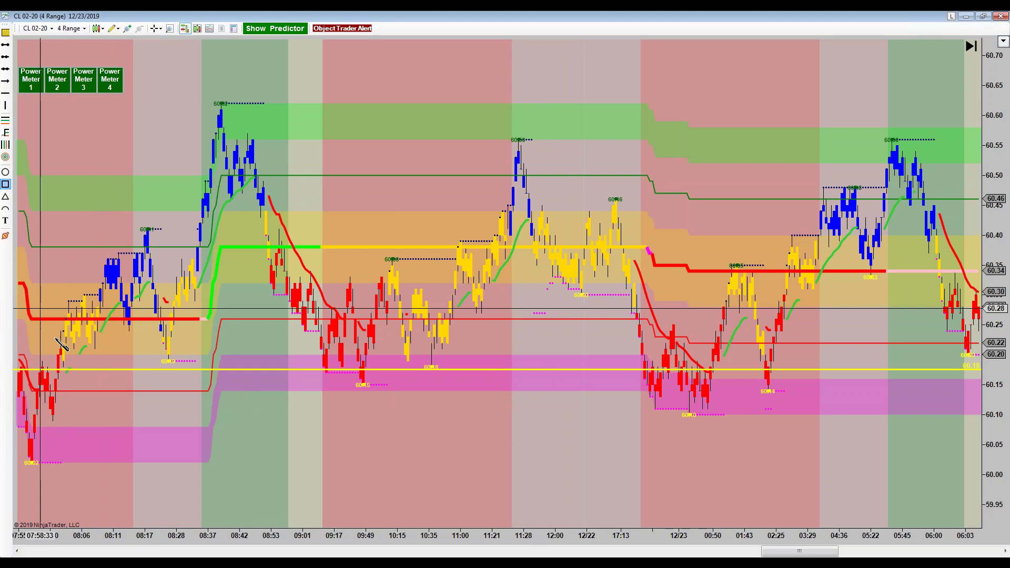
{"action": "left_click", "coordinate": [45, 357]}
{"action": "left_click", "coordinate": [368, 383]}
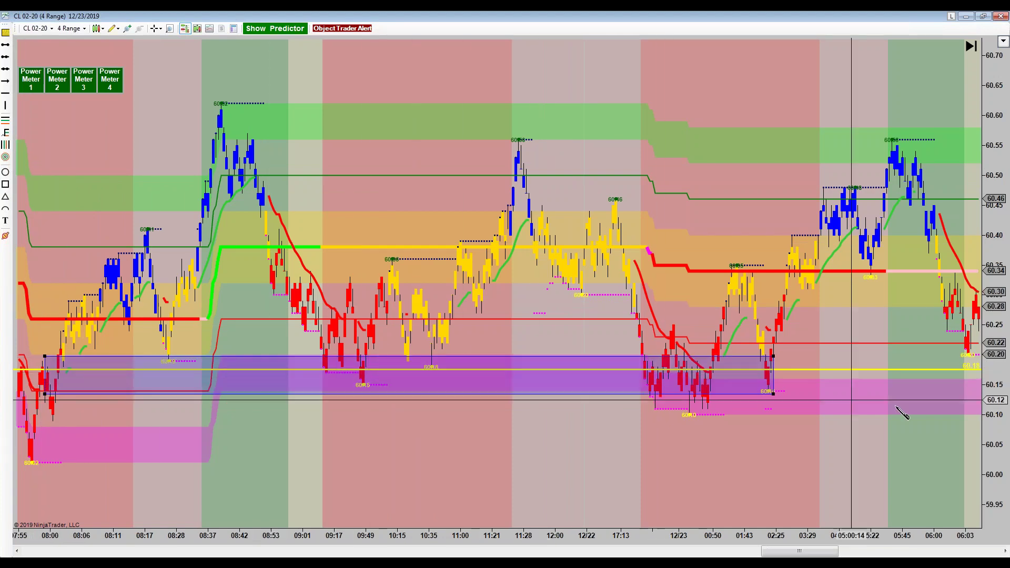
{"action": "left_click", "coordinate": [972, 388]}
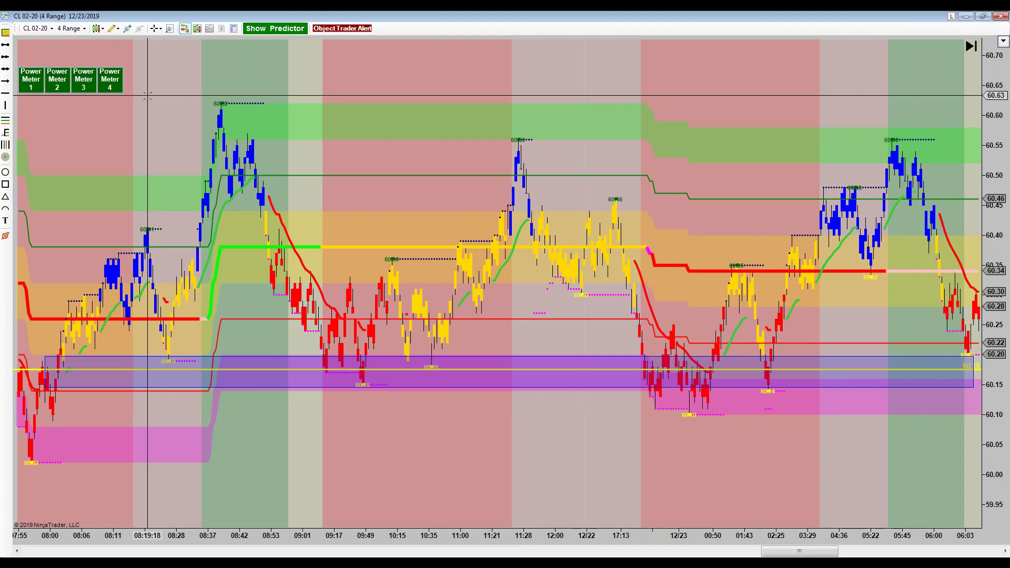
Step: Place a second horizontal line near the chart's highs and move it to 60.52
{"action": "left_click", "coordinate": [5, 92]}
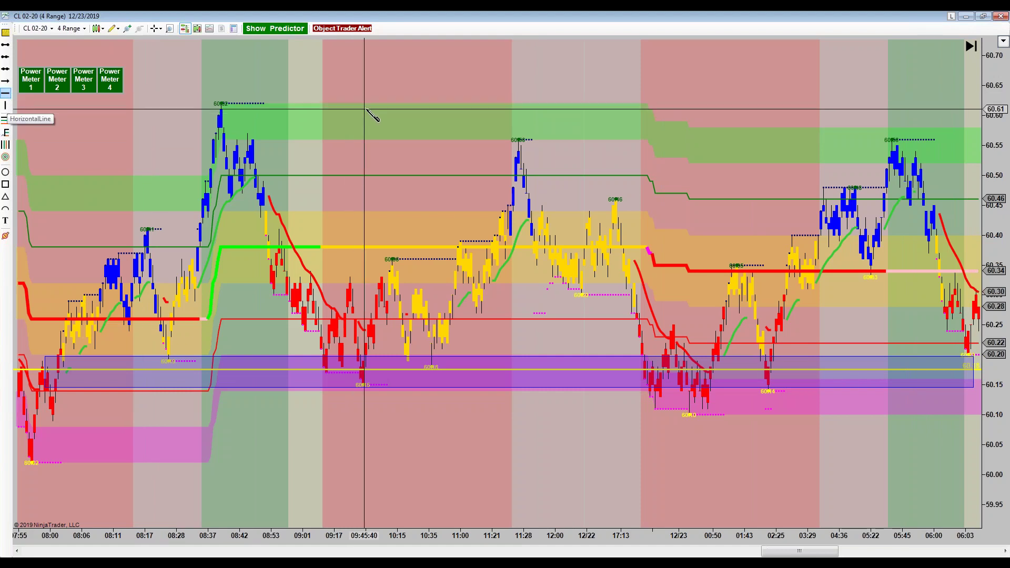
{"action": "left_click", "coordinate": [375, 100]}
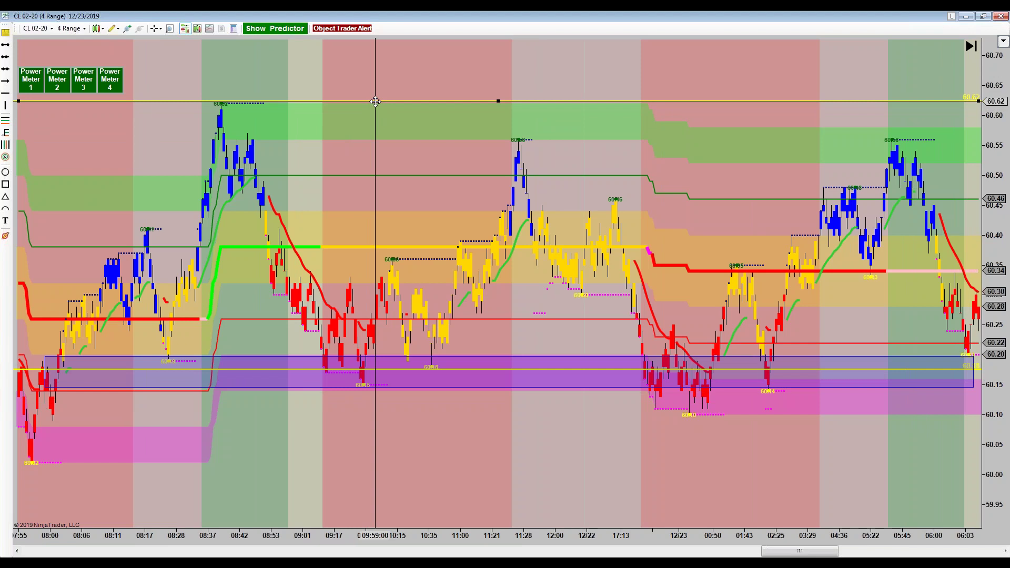
{"action": "left_click_drag", "start_coordinate": [375, 100], "coordinate": [372, 158]}
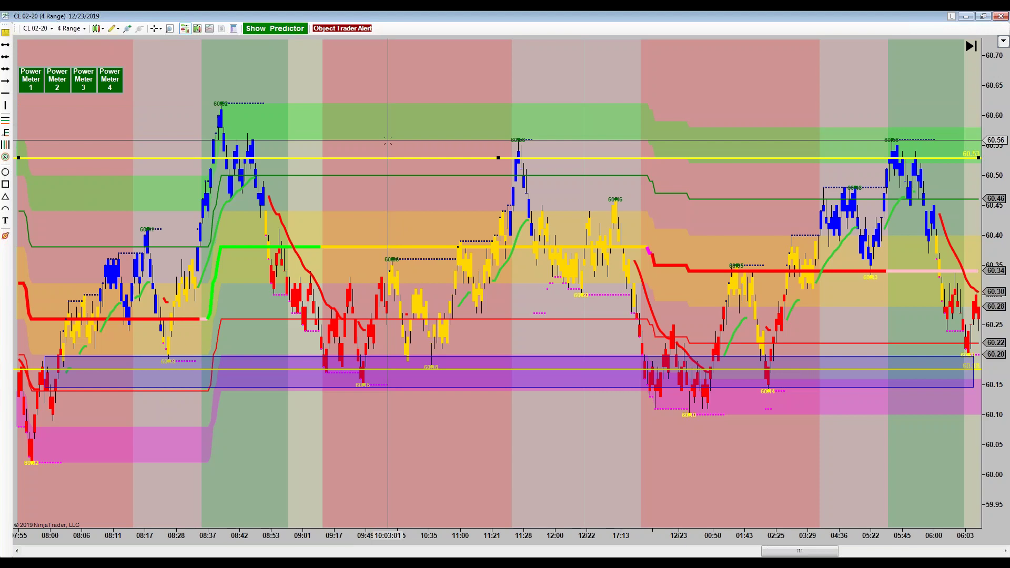
{"action": "mouse_move", "coordinate": [409, 158]}
{"action": "left_mouse_down"}
{"action": "mouse_move", "coordinate": [405, 109]}
{"action": "mouse_move", "coordinate": [397, 165]}
{"action": "left_mouse_up"}
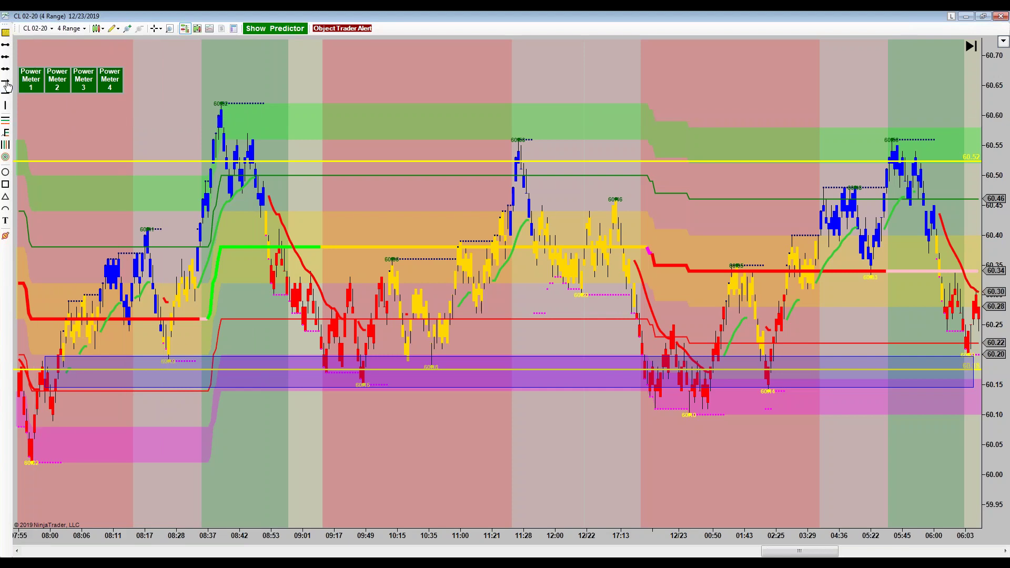
Step: Draw a rectangular resistance zone around the 60.52 line, from about 60.54 down to 60.49 across the full chart width
{"action": "left_click", "coordinate": [6, 185]}
{"action": "left_click", "coordinate": [21, 152]}
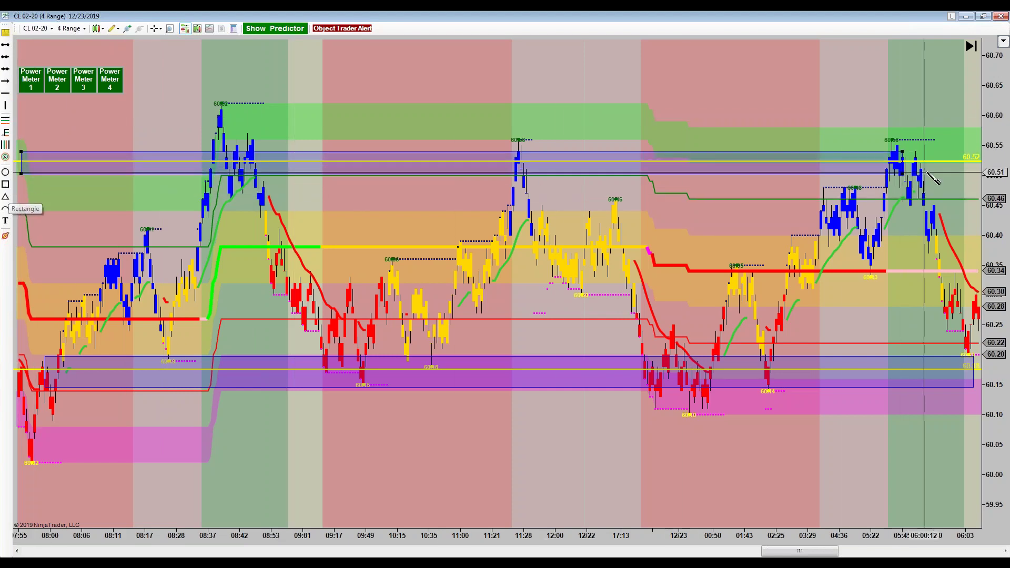
{"action": "left_click", "coordinate": [974, 179]}
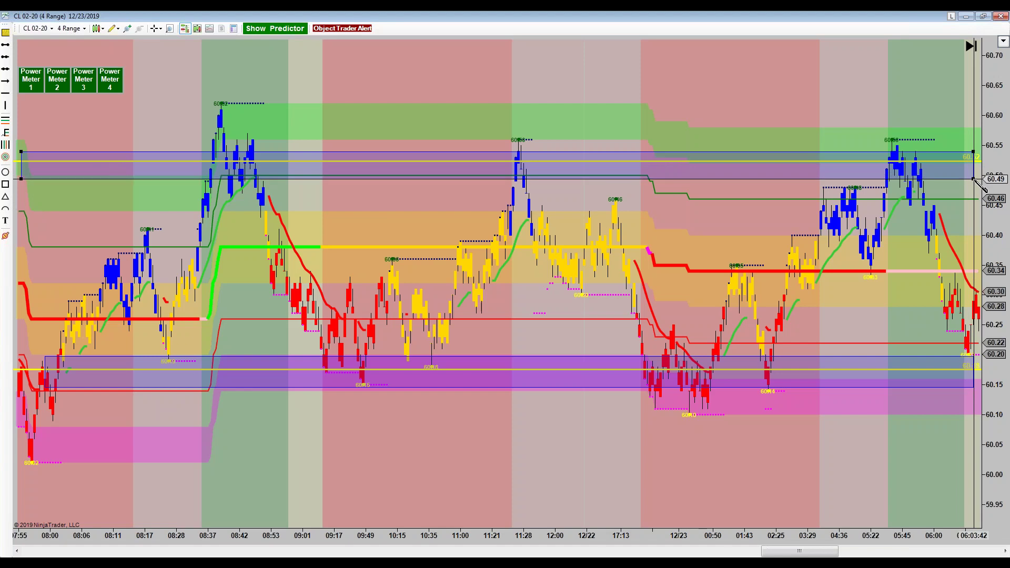
{"action": "key", "text": "Escape"}
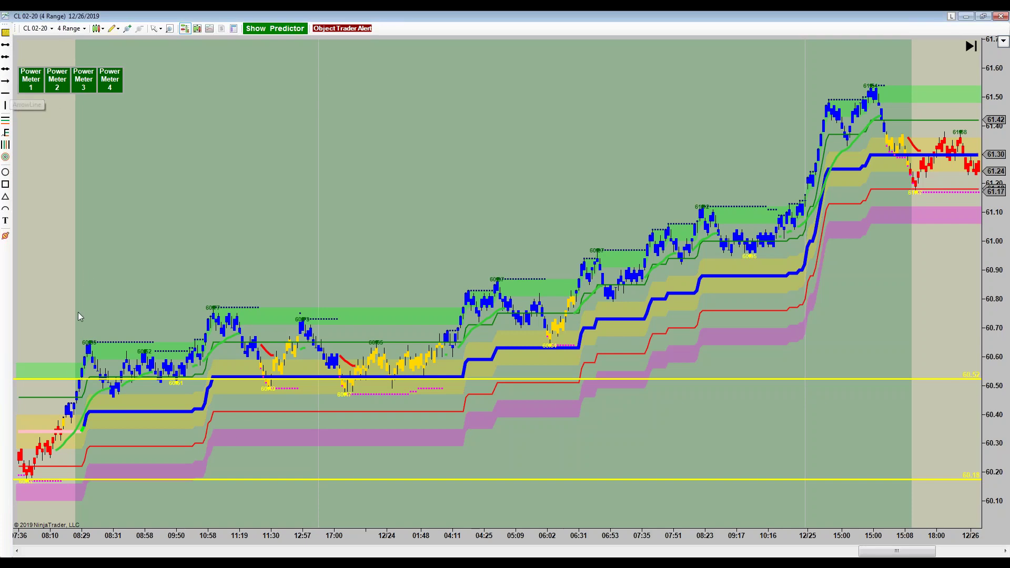
Step: On the 12/26 CL chart, draw a rising arrow from about 60.37 to the high near 10:58 and a falling arrow to the 11:30 low
{"action": "left_click", "coordinate": [5, 81]}
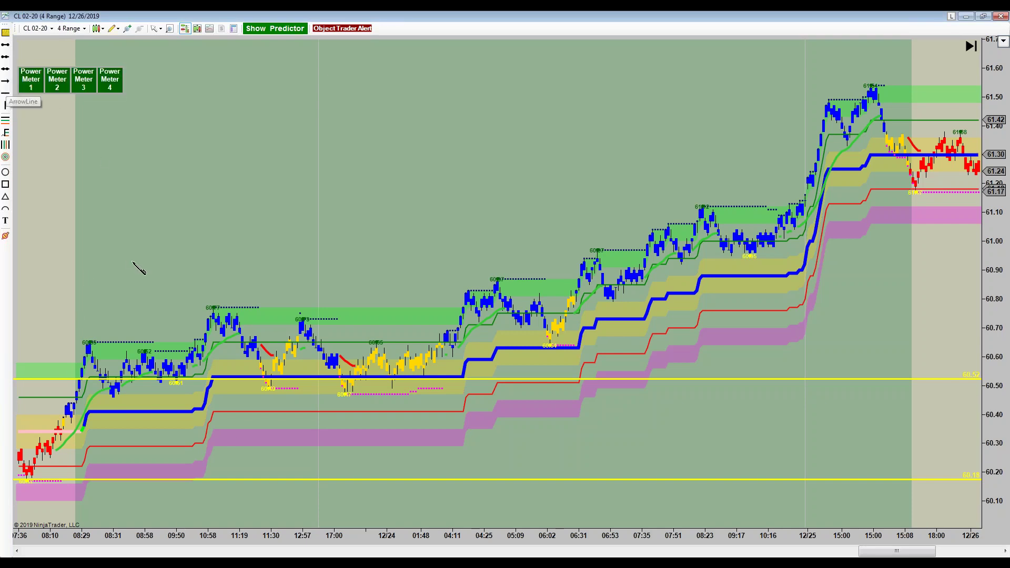
{"action": "left_click", "coordinate": [68, 424]}
{"action": "left_click", "coordinate": [208, 317]}
{"action": "left_click", "coordinate": [5, 82]}
{"action": "left_click", "coordinate": [223, 325]}
{"action": "left_click", "coordinate": [253, 376]}
{"action": "left_click", "coordinate": [262, 389]}
Step: Draw rectangles around the lows near 11:30 and from 17:00 to past 12/24, plus a smaller one over the latter's second half
{"action": "left_click", "coordinate": [5, 184]}
{"action": "left_click", "coordinate": [253, 364]}
{"action": "left_click", "coordinate": [280, 387]}
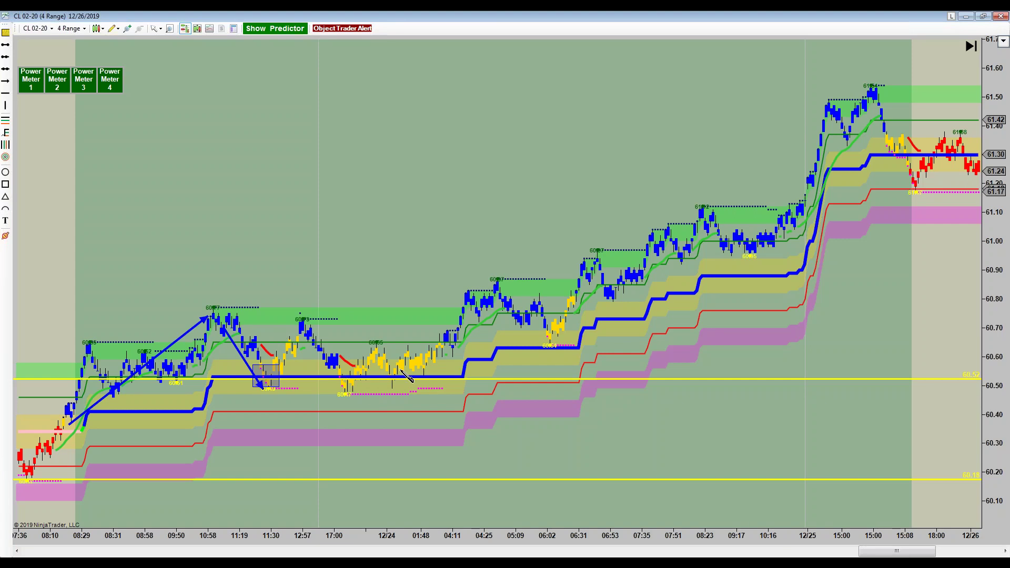
{"action": "mouse_move", "coordinate": [334, 368]}
{"action": "left_mouse_down"}
{"action": "mouse_move", "coordinate": [392, 394]}
{"action": "mouse_move", "coordinate": [411, 390]}
{"action": "left_mouse_up"}
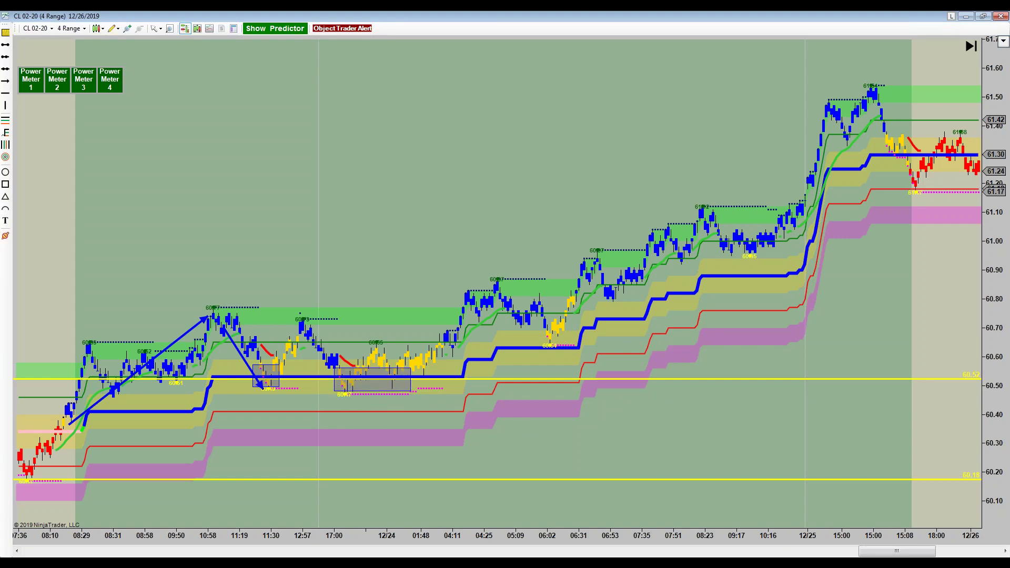
{"action": "left_click", "coordinate": [279, 277]}
{"action": "left_click", "coordinate": [5, 184]}
{"action": "left_click_drag", "start_coordinate": [384, 367], "coordinate": [410, 388]}
{"action": "left_click", "coordinate": [415, 394]}
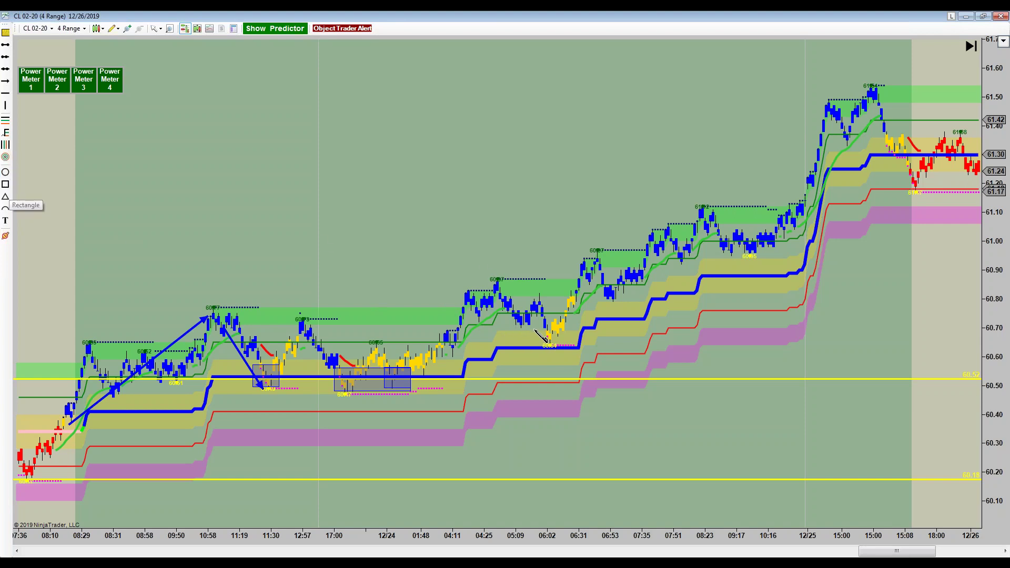
Step: Draw rectangles around the yellow pullback bars near 06:02 and just before 15:08
{"action": "left_click", "coordinate": [543, 325]}
{"action": "left_click", "coordinate": [563, 347]}
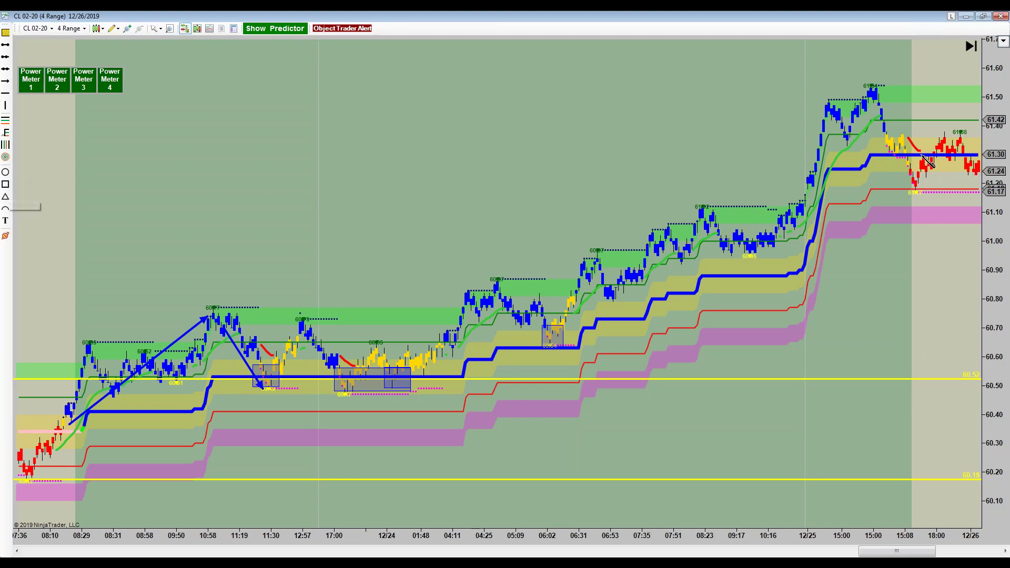
{"action": "left_click_drag", "start_coordinate": [882, 132], "coordinate": [913, 154]}
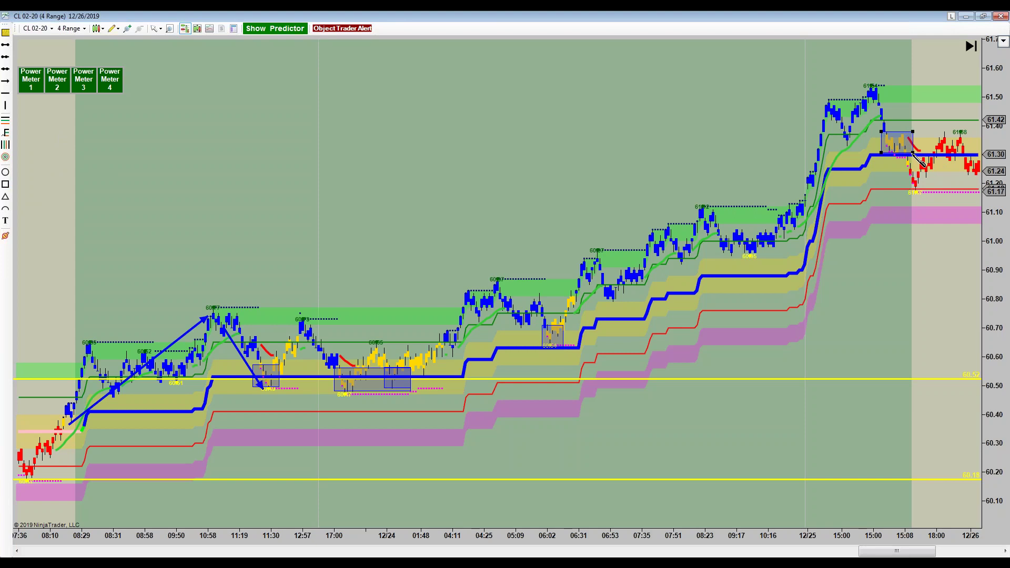
{"action": "left_click", "coordinate": [913, 153]}
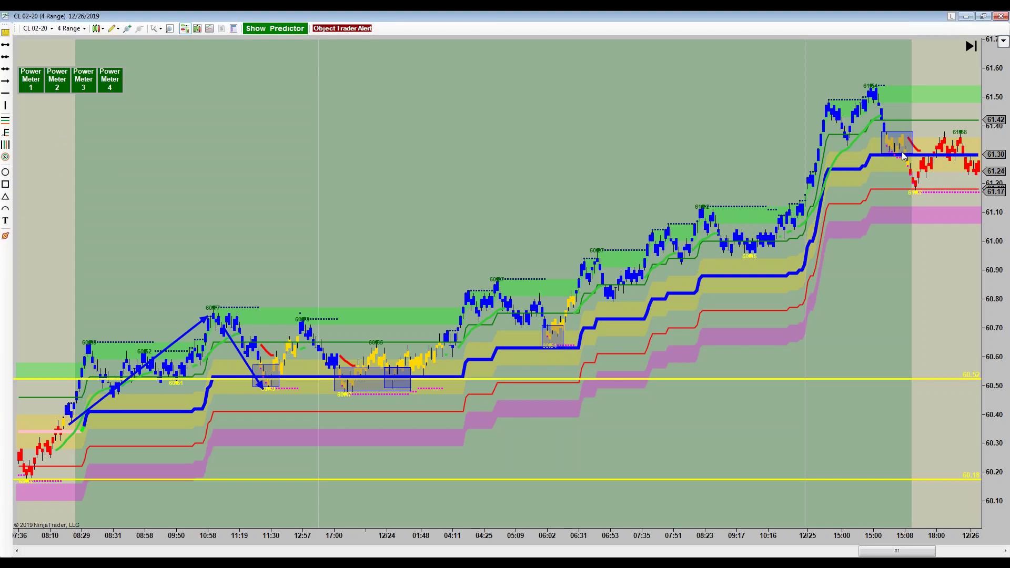
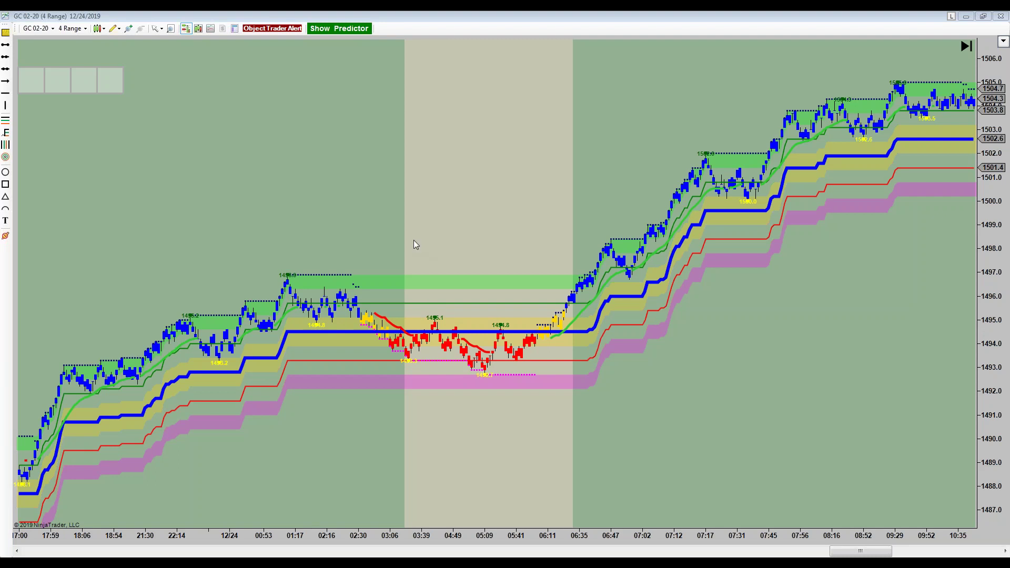
Step: On the GC 02-20 chart, place a vertical line at the start of 12/24
{"action": "left_click_drag", "start_coordinate": [191, 258], "coordinate": [307, 237]}
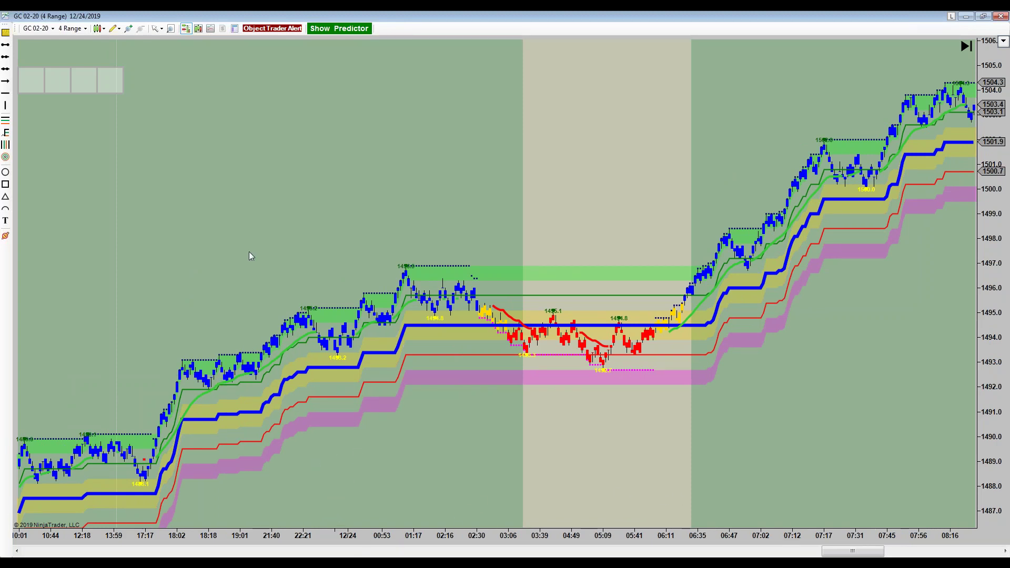
{"action": "left_click", "coordinate": [5, 105]}
{"action": "left_click", "coordinate": [346, 476]}
{"action": "left_click_drag", "start_coordinate": [346, 476], "coordinate": [345, 479]}
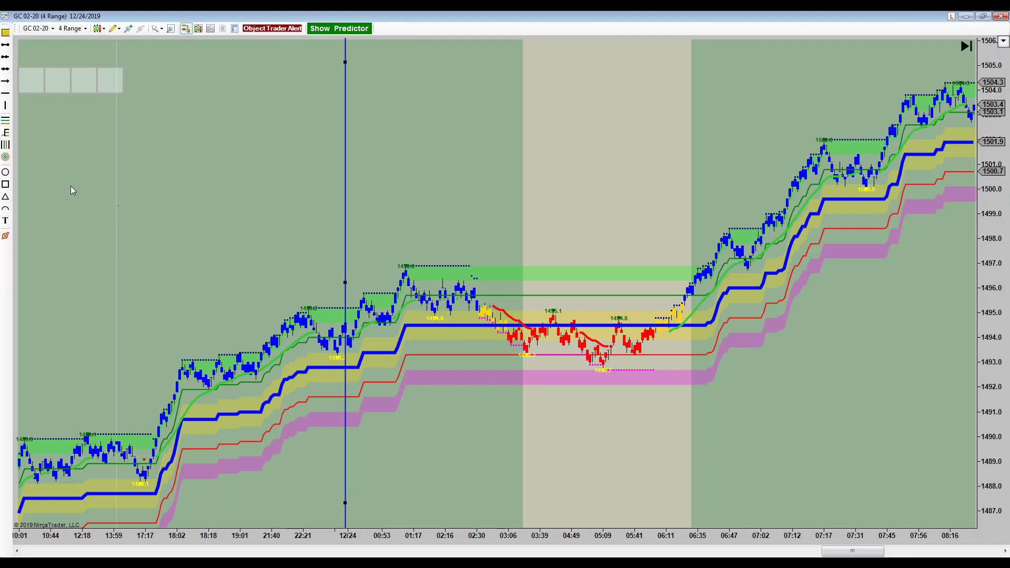
Step: Draw a rectangle around the red lows near 05:09, from about 1493.5 down to about 1492.7
{"action": "left_click", "coordinate": [5, 184]}
{"action": "left_click", "coordinate": [569, 350]}
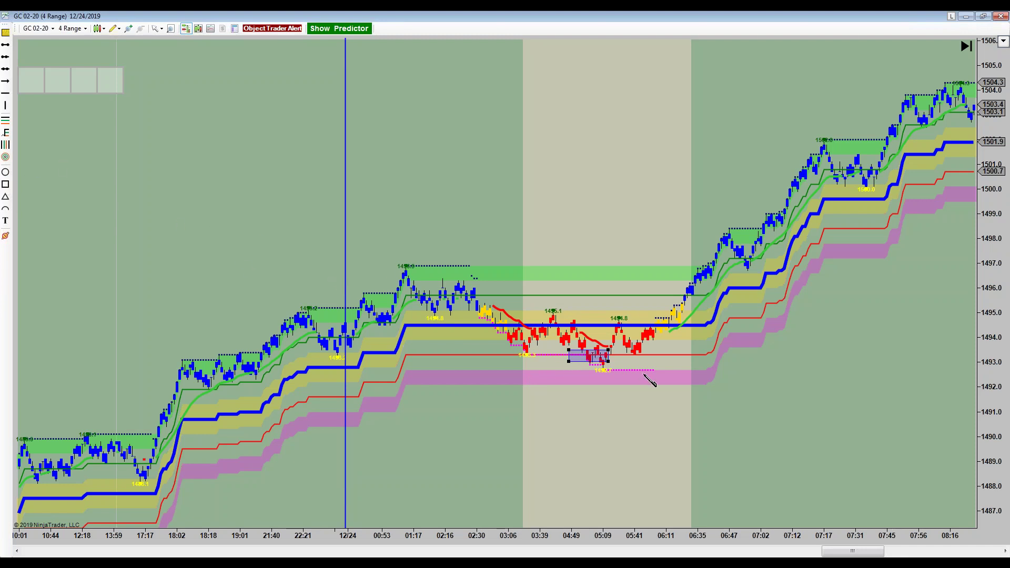
{"action": "left_click", "coordinate": [629, 369]}
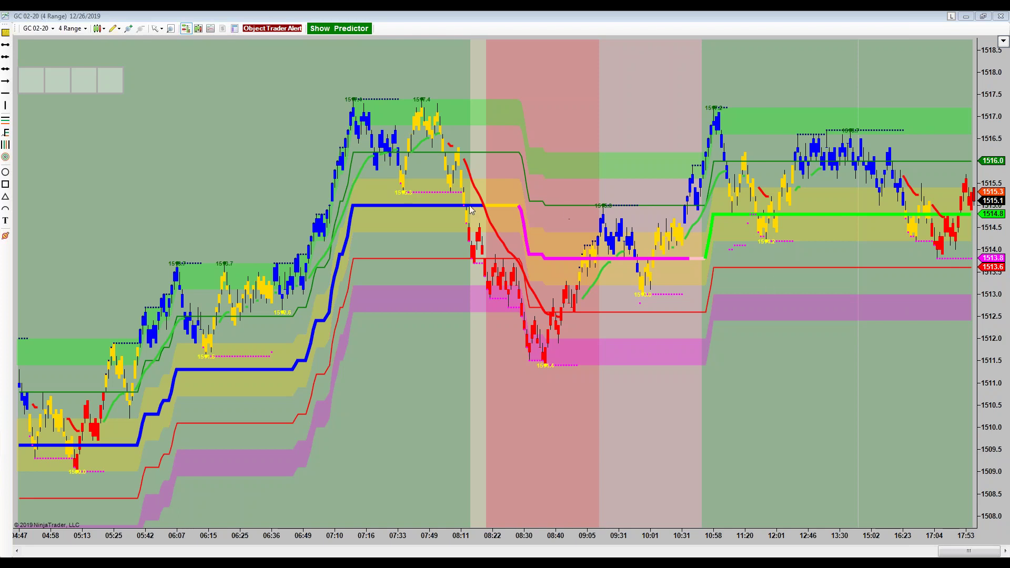
Step: Switch the 12/26 GC chart to the Cross Hair cursor and place a horizontal line at the 08:40 low, about 1511.4
{"action": "left_click", "coordinate": [159, 29]}
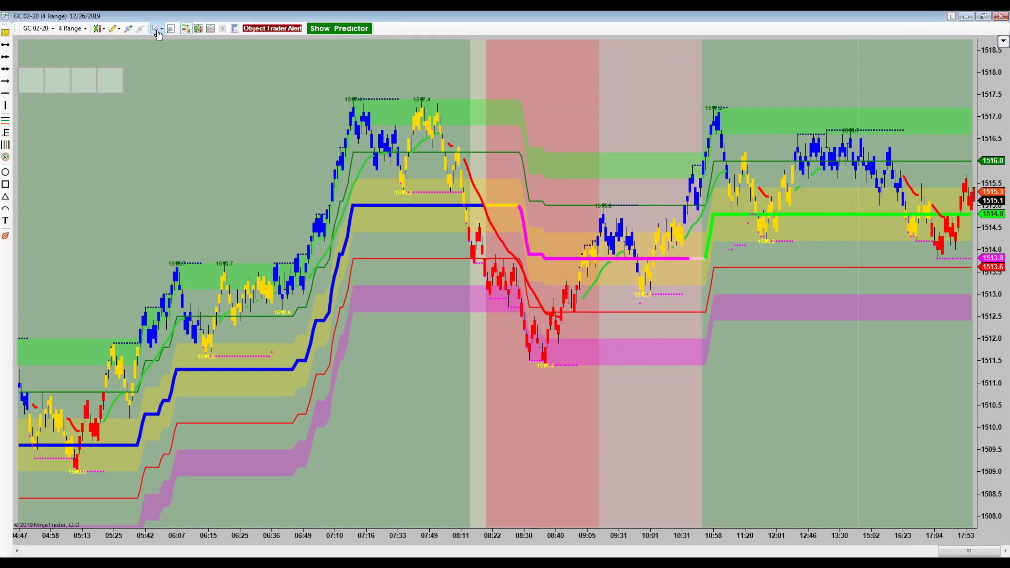
{"action": "left_click", "coordinate": [178, 52]}
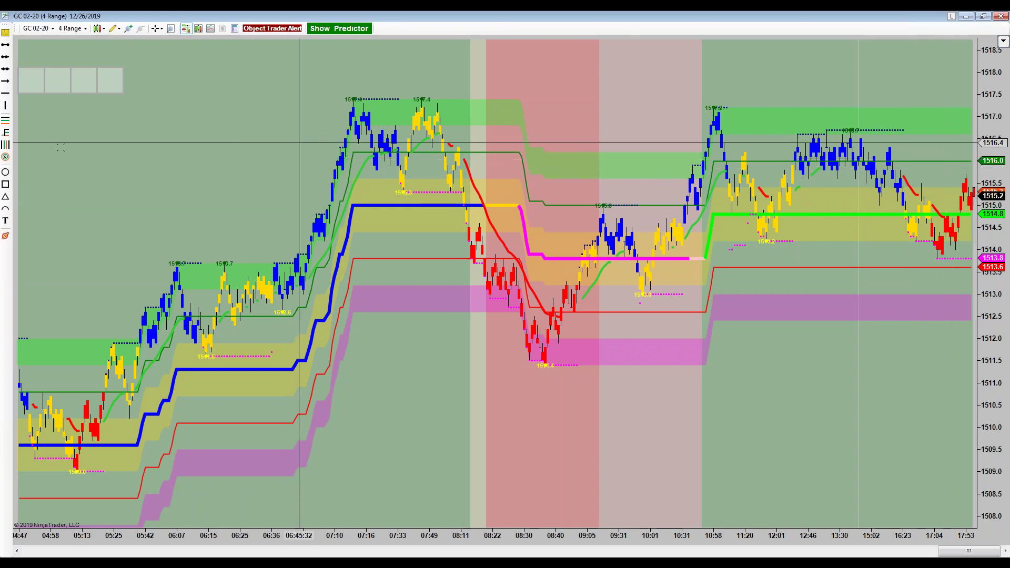
{"action": "left_click", "coordinate": [5, 95]}
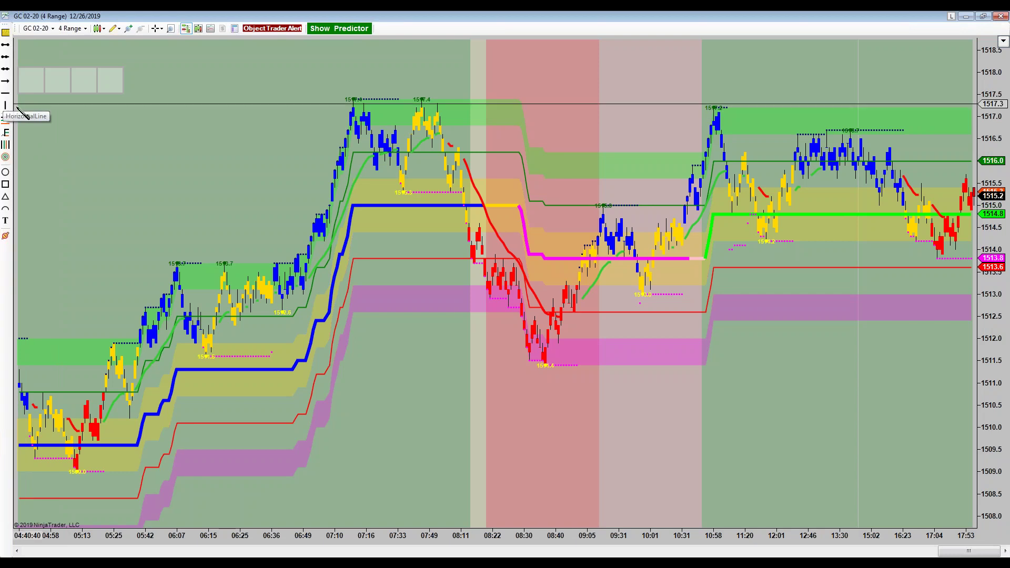
{"action": "left_click", "coordinate": [603, 366]}
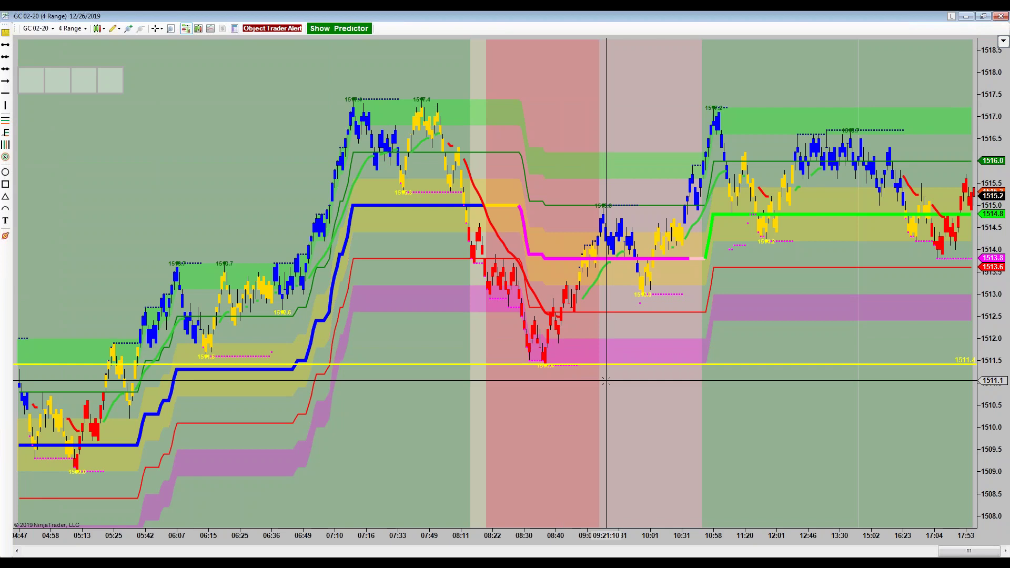
Step: Slide the horizontal line through the 1513.0, 1514.0 and 1511.5 levels and settle it at about 1514.2
{"action": "left_click_drag", "start_coordinate": [611, 365], "coordinate": [668, 240]}
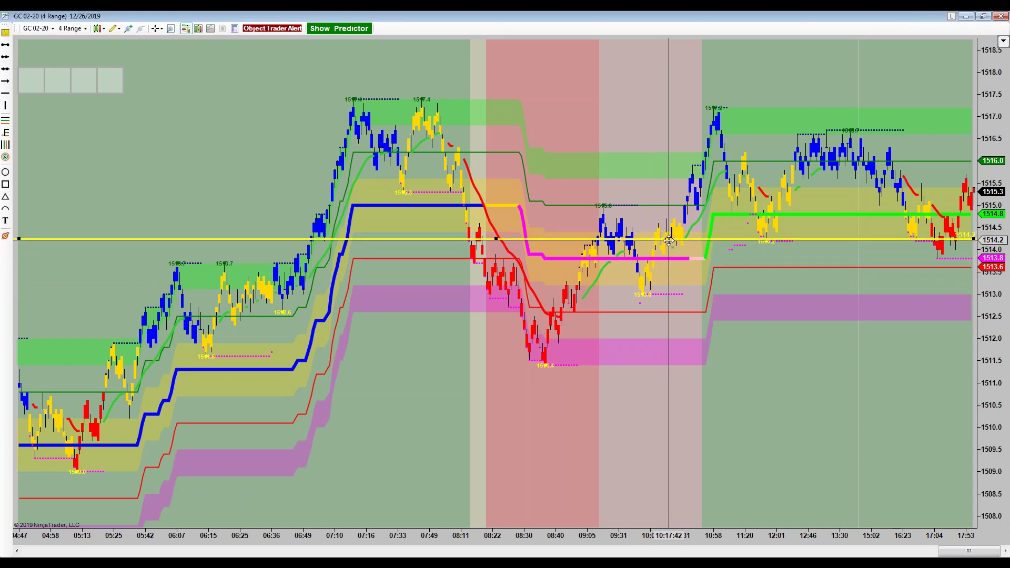
{"action": "left_click_drag", "start_coordinate": [669, 241], "coordinate": [683, 296]}
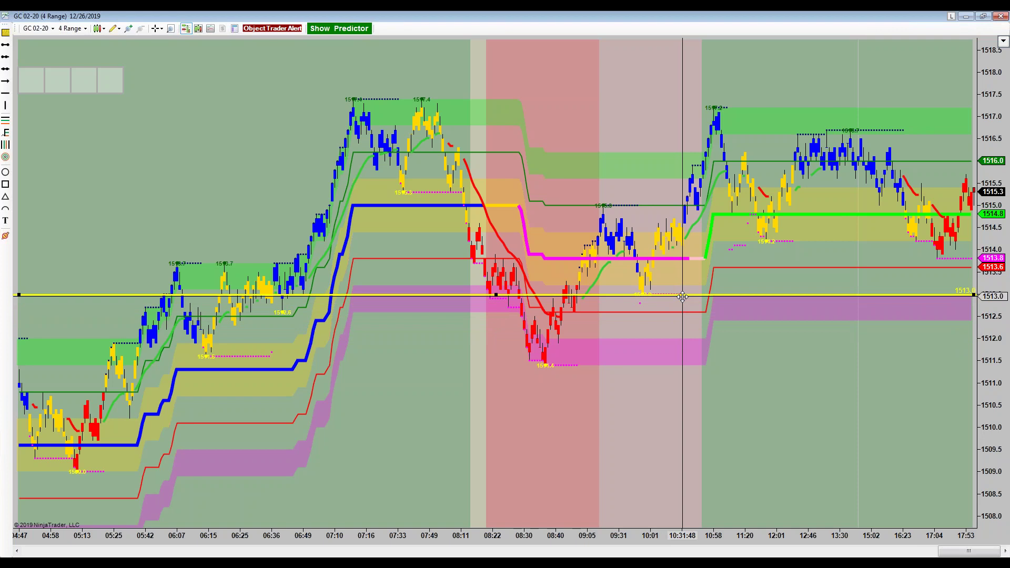
{"action": "left_click_drag", "start_coordinate": [682, 297], "coordinate": [700, 252]}
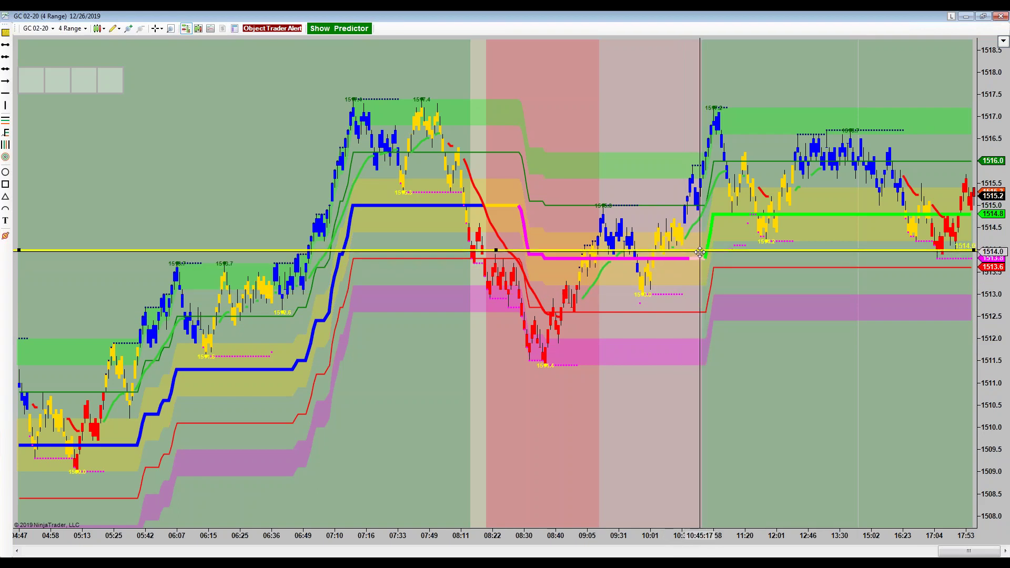
{"action": "left_click_drag", "start_coordinate": [700, 253], "coordinate": [689, 360]}
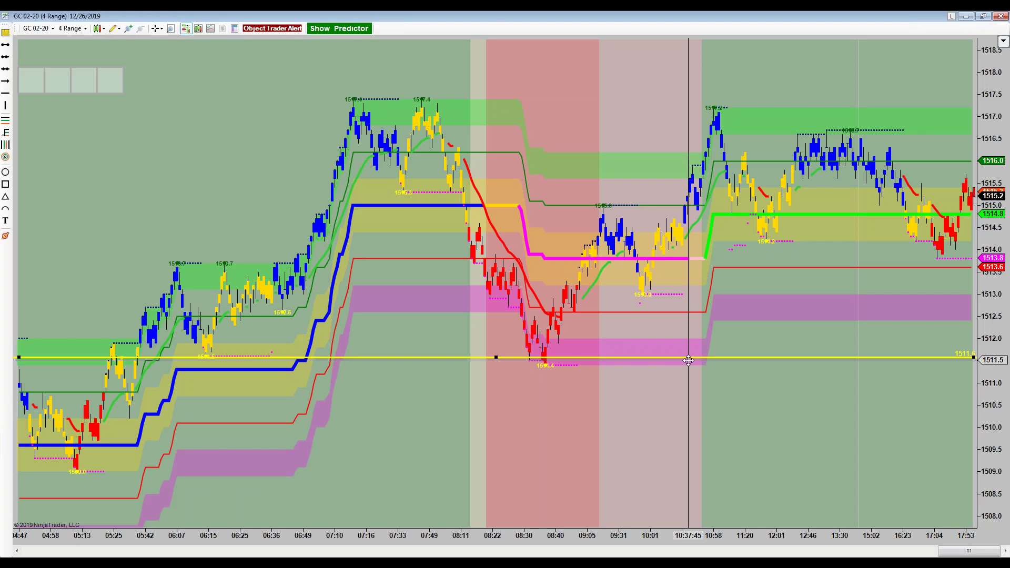
{"action": "left_click_drag", "start_coordinate": [688, 360], "coordinate": [722, 245]}
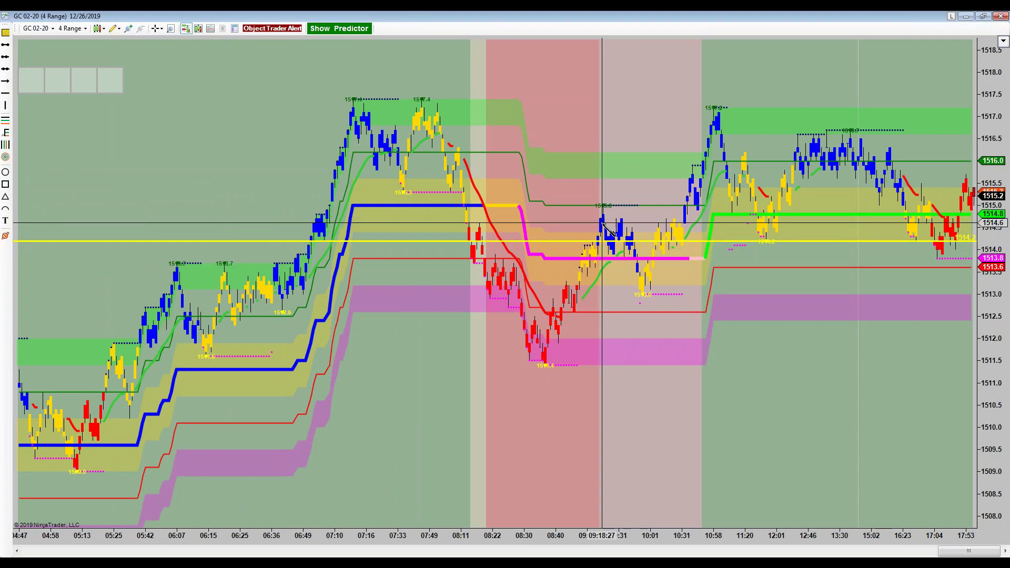
Step: Draw ellipses around the blue bars near 09:31 and the yellow bars near 10:12, along the 1514.2 line
{"action": "left_click_drag", "start_coordinate": [604, 223], "coordinate": [629, 241]}
{"action": "left_click", "coordinate": [631, 243]}
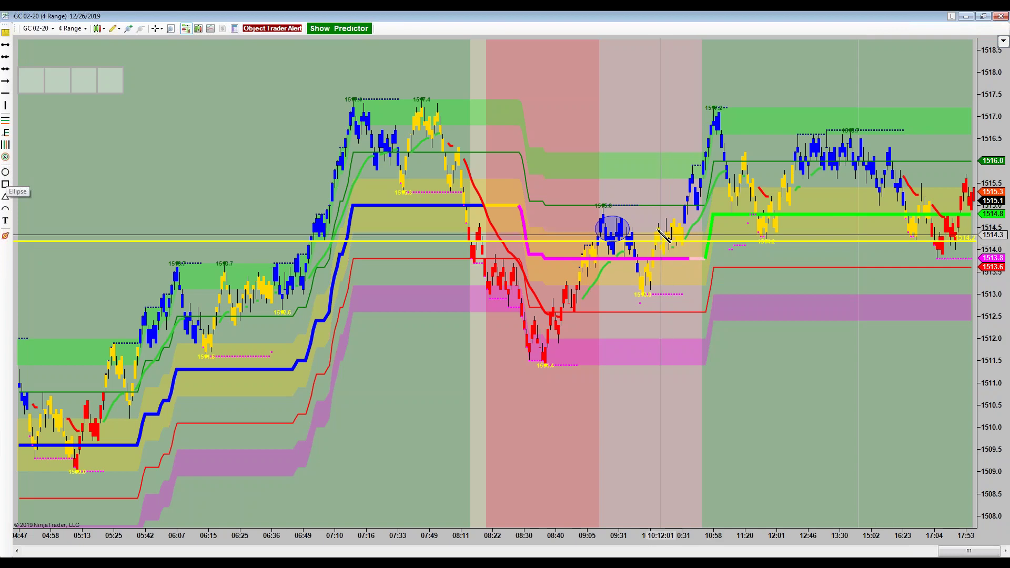
{"action": "left_click_drag", "start_coordinate": [649, 220], "coordinate": [690, 250]}
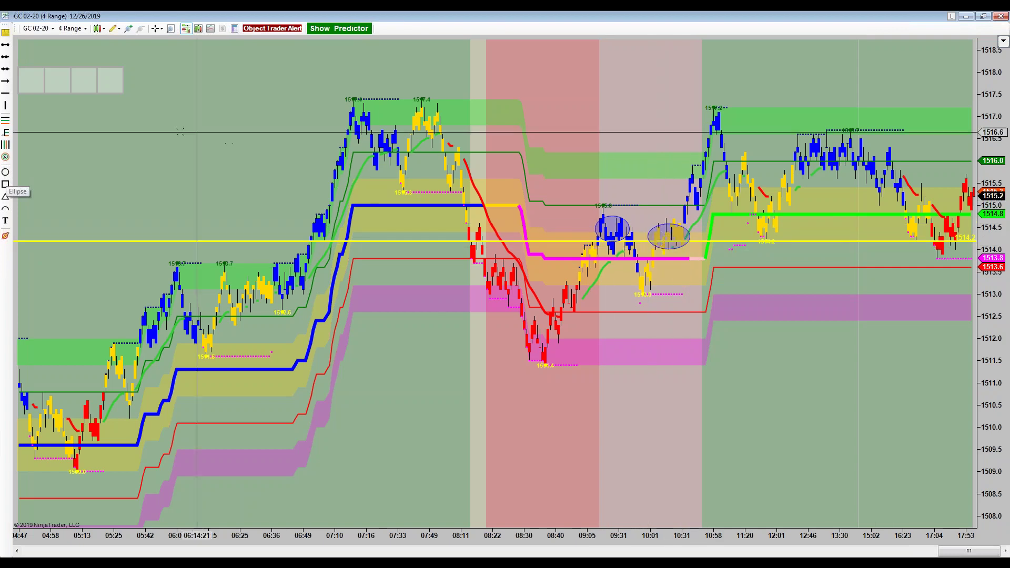
Step: Draw ellipses around the yellow lows just before 12:01 and the red lows near 17:04
{"action": "left_click", "coordinate": [5, 173]}
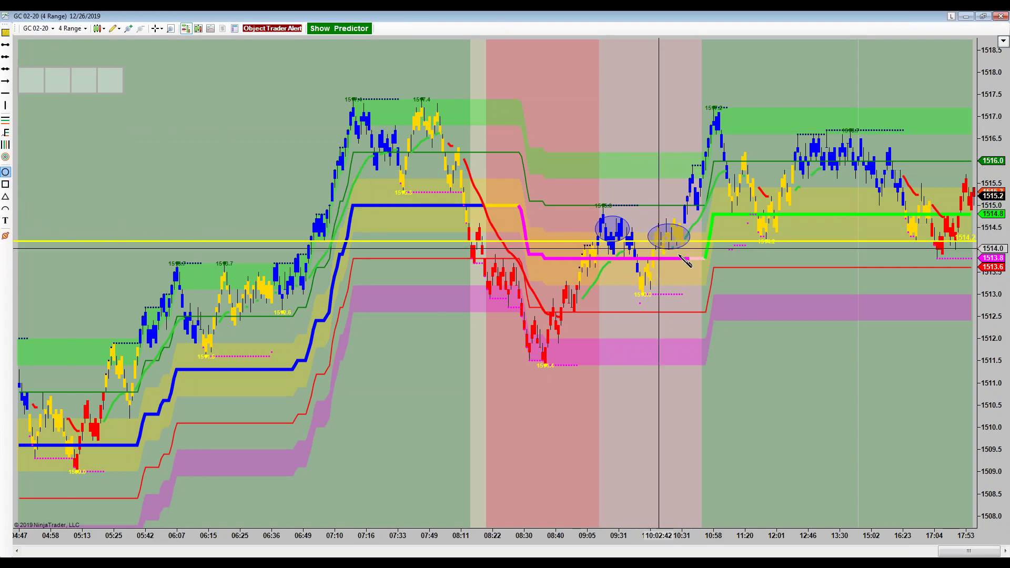
{"action": "left_click_drag", "start_coordinate": [750, 224], "coordinate": [777, 243]}
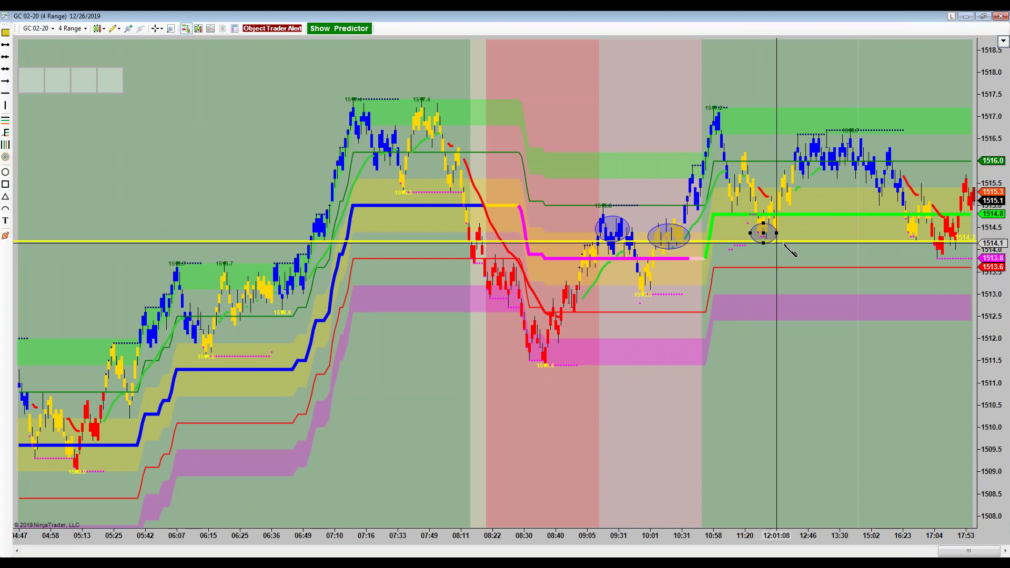
{"action": "left_click", "coordinate": [785, 240]}
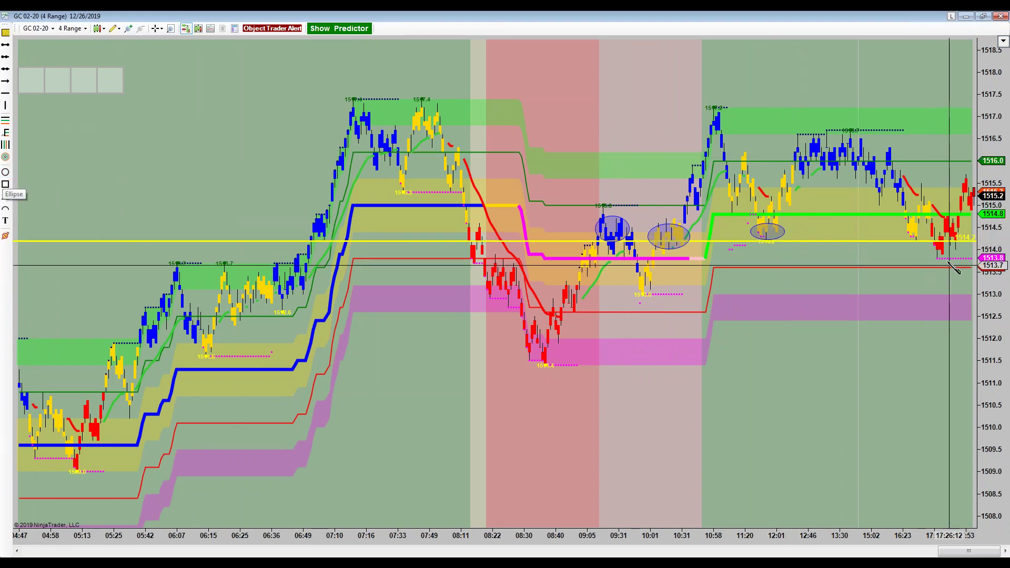
{"action": "left_click_drag", "start_coordinate": [927, 232], "coordinate": [956, 251]}
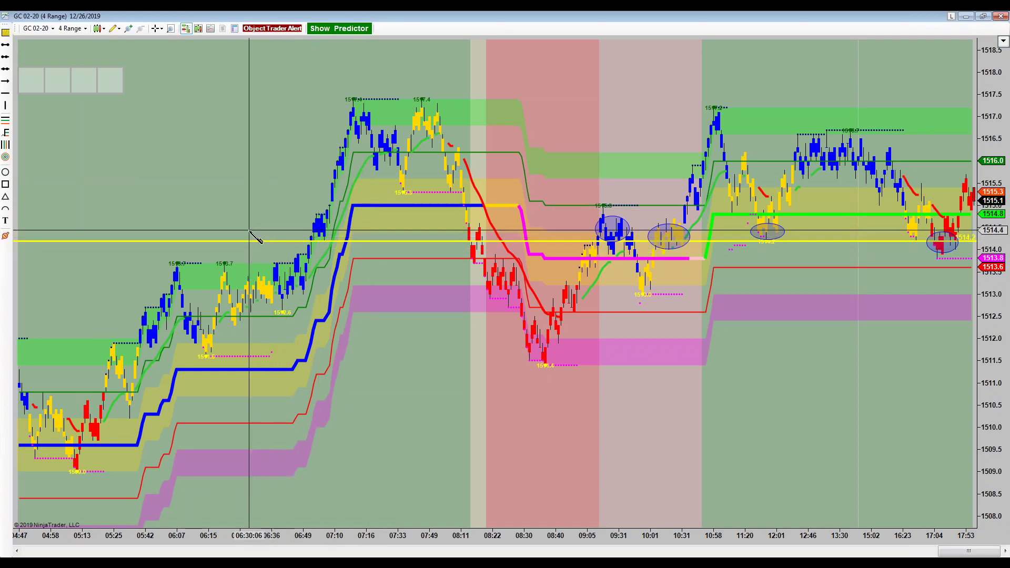
Step: Draw a wide rectangle zone along the 1514.2 line and position it from about 1514.5 down to about 1513.8, ending near 17:53
{"action": "left_click", "coordinate": [172, 241]}
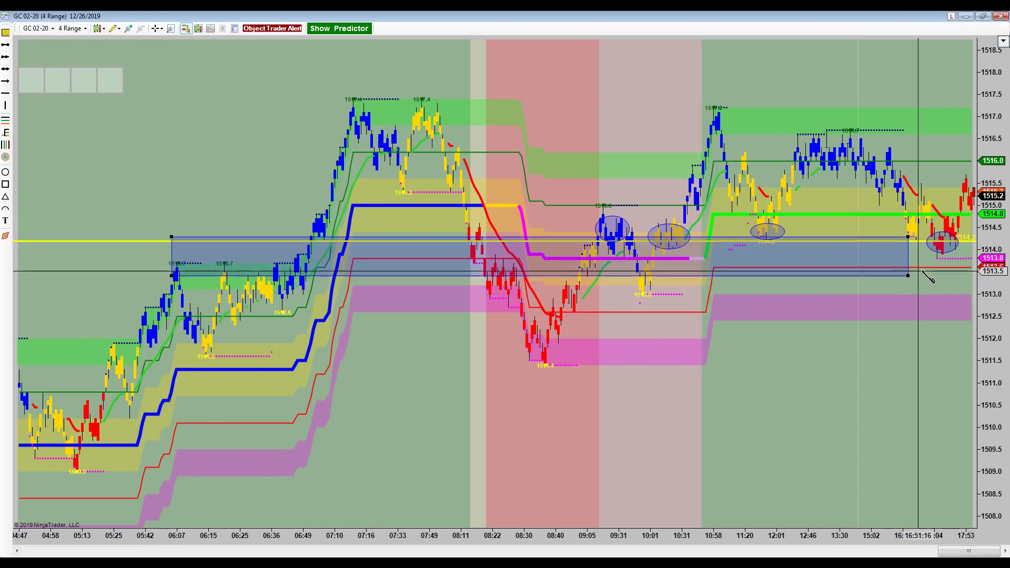
{"action": "left_click", "coordinate": [925, 268]}
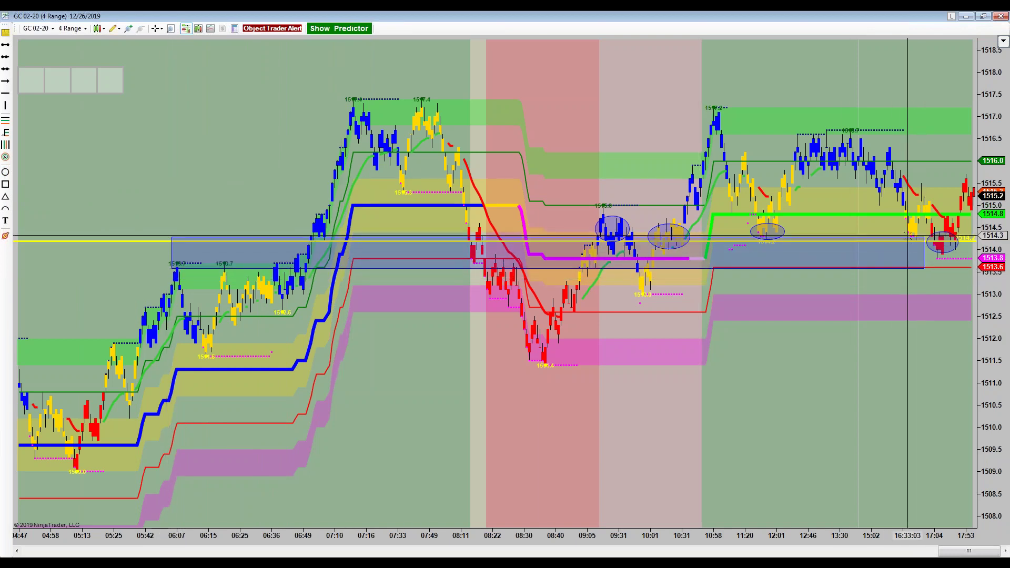
{"action": "left_click_drag", "start_coordinate": [908, 235], "coordinate": [948, 228]}
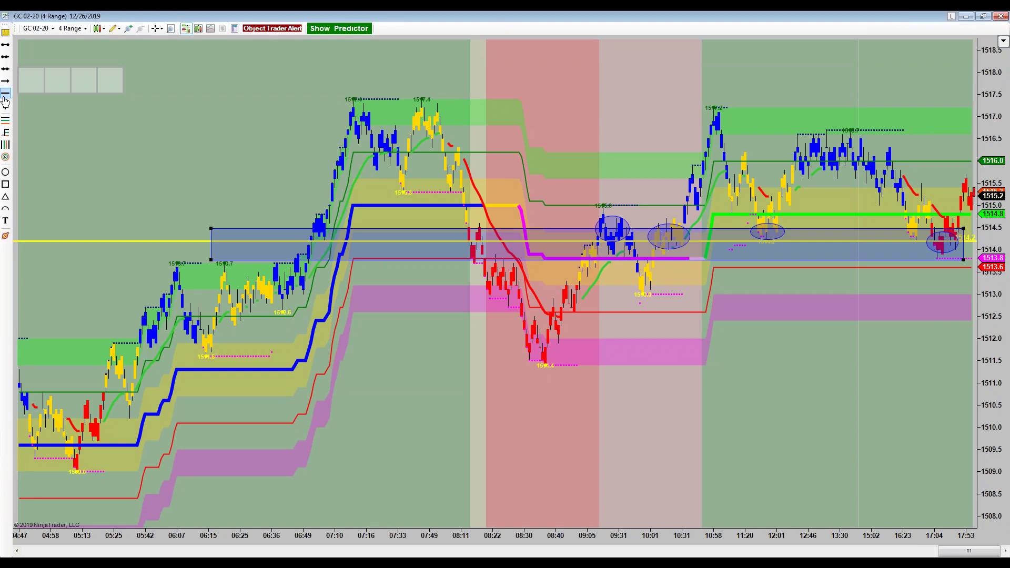
Step: Add a second horizontal line, try it at the 10:58 high of about 1517.2, and settle it at about 1516.6
{"action": "left_click", "coordinate": [705, 137]}
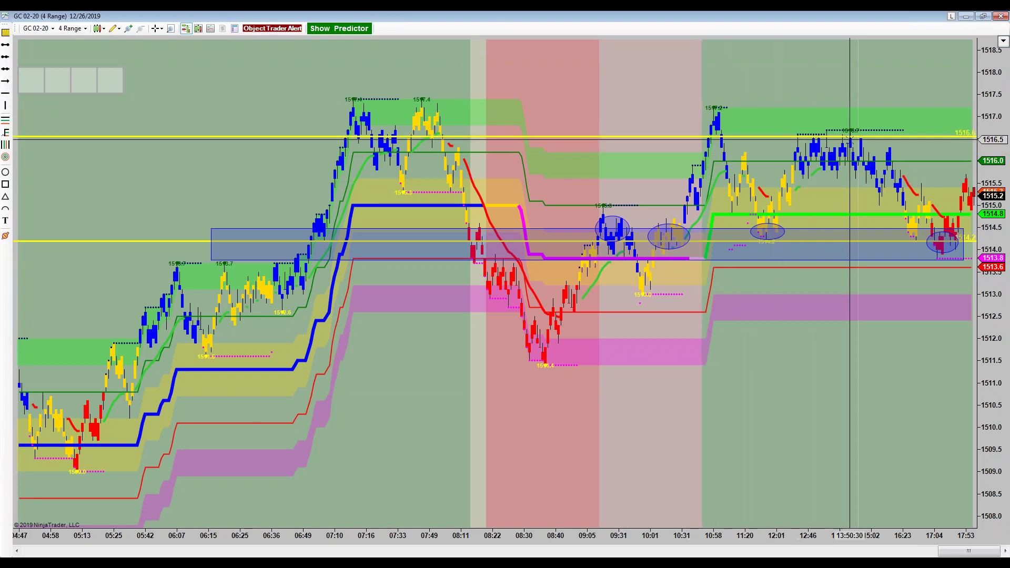
{"action": "left_click_drag", "start_coordinate": [663, 136], "coordinate": [648, 106]}
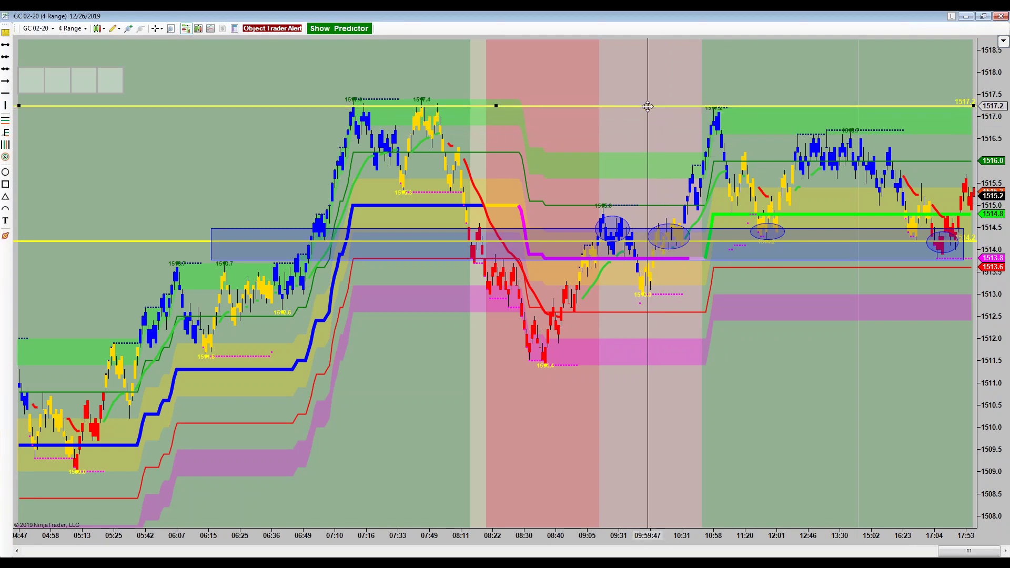
{"action": "mouse_move", "coordinate": [648, 106]}
{"action": "left_mouse_down"}
{"action": "mouse_move", "coordinate": [648, 120]}
{"action": "mouse_move", "coordinate": [395, 112]}
{"action": "mouse_move", "coordinate": [698, 141]}
{"action": "mouse_move", "coordinate": [679, 158]}
{"action": "mouse_move", "coordinate": [372, 158]}
{"action": "mouse_move", "coordinate": [326, 135]}
{"action": "mouse_move", "coordinate": [380, 100]}
{"action": "mouse_move", "coordinate": [416, 104]}
{"action": "mouse_move", "coordinate": [390, 120]}
{"action": "mouse_move", "coordinate": [425, 133]}
{"action": "mouse_move", "coordinate": [500, 122]}
{"action": "mouse_move", "coordinate": [807, 134]}
{"action": "left_mouse_up"}
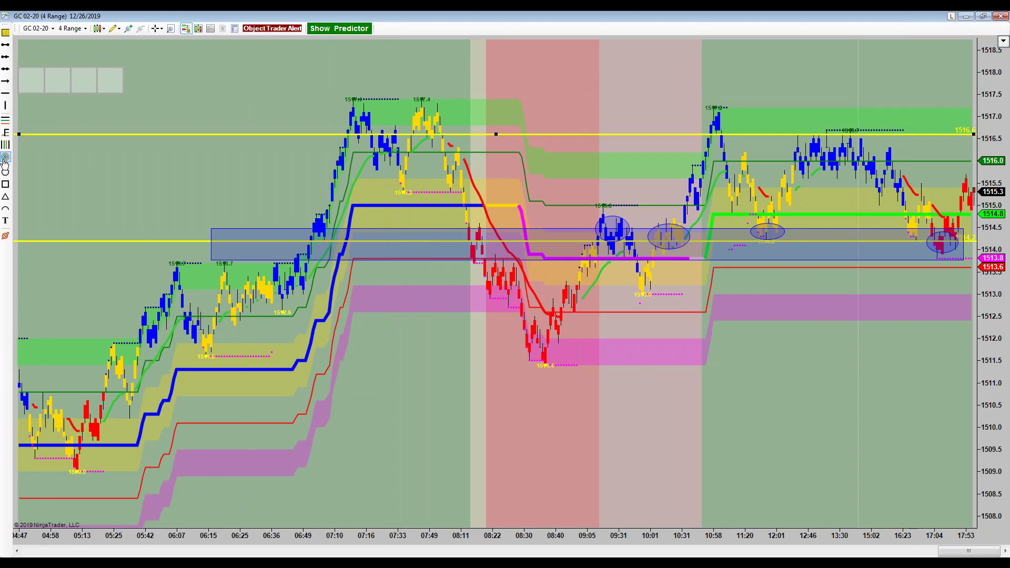
Step: Draw ellipses around the highs between 07:10 and 07:49, the 10:58 peak, and the tops between 12:46 and 15:02
{"action": "left_click", "coordinate": [12, 174]}
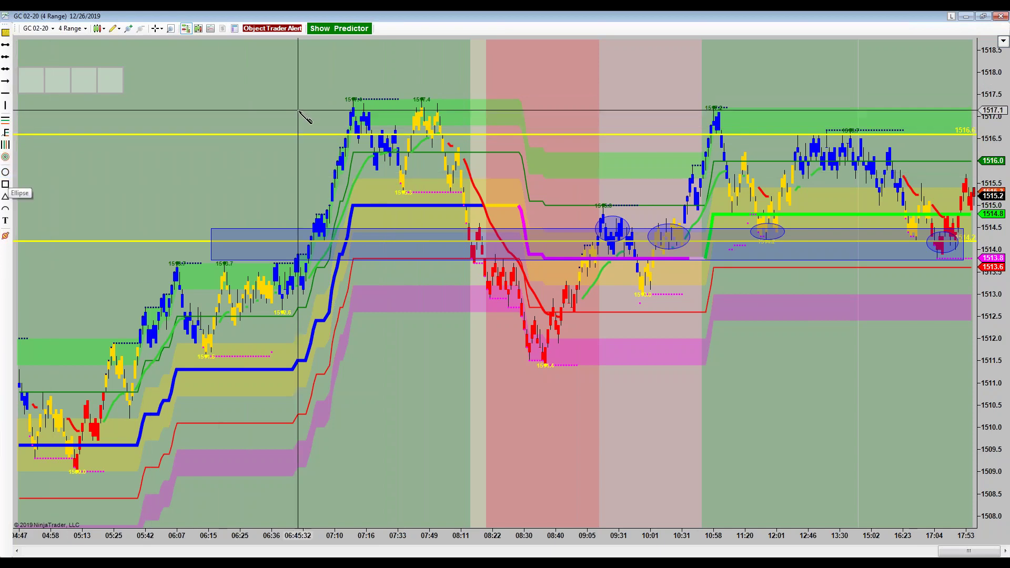
{"action": "mouse_move", "coordinate": [332, 103]}
{"action": "left_mouse_down"}
{"action": "mouse_move", "coordinate": [455, 131]}
{"action": "mouse_move", "coordinate": [462, 145]}
{"action": "left_mouse_up"}
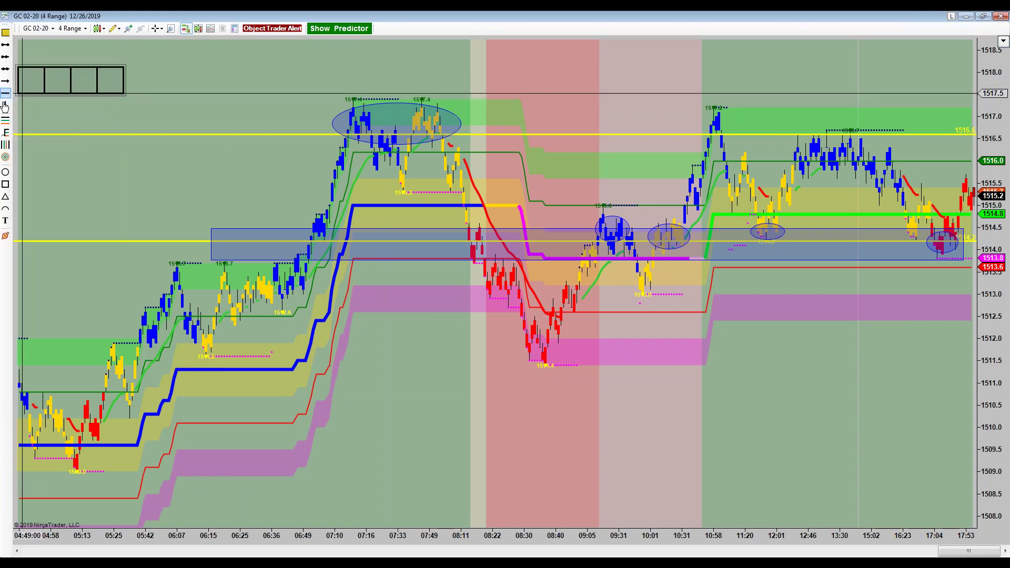
{"action": "left_click", "coordinate": [5, 172]}
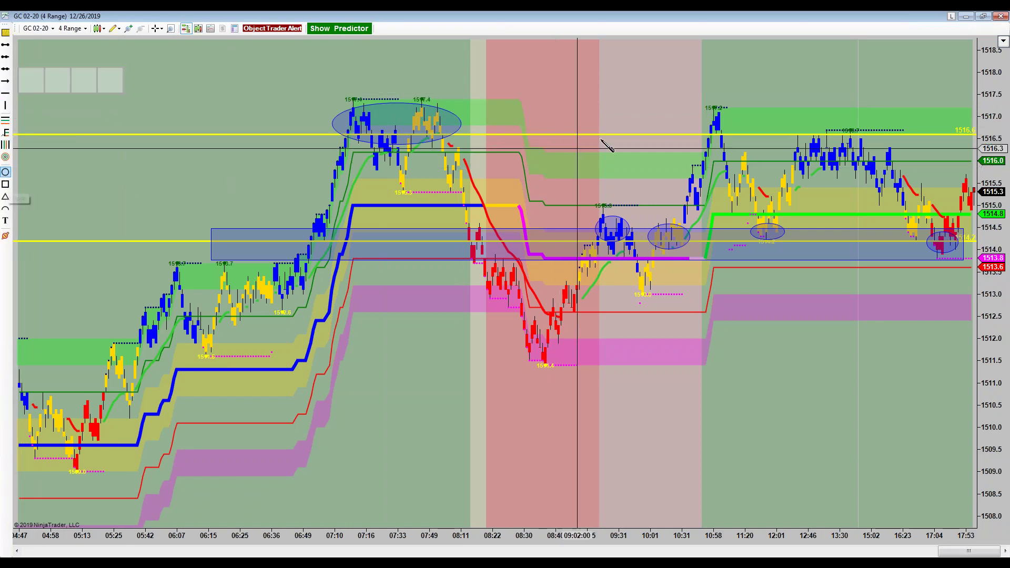
{"action": "left_click_drag", "start_coordinate": [693, 104], "coordinate": [736, 138]}
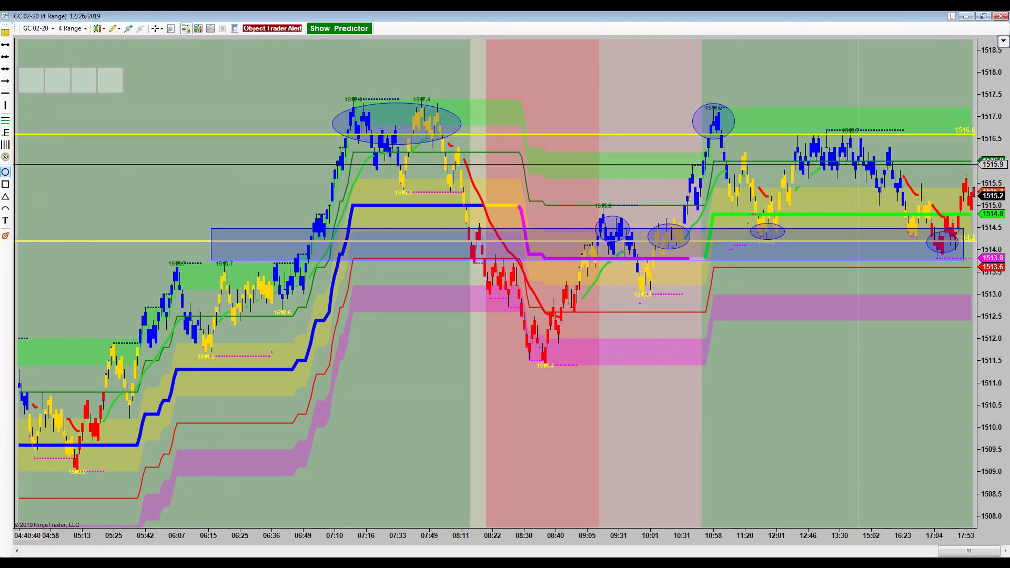
{"action": "left_click", "coordinate": [6, 172]}
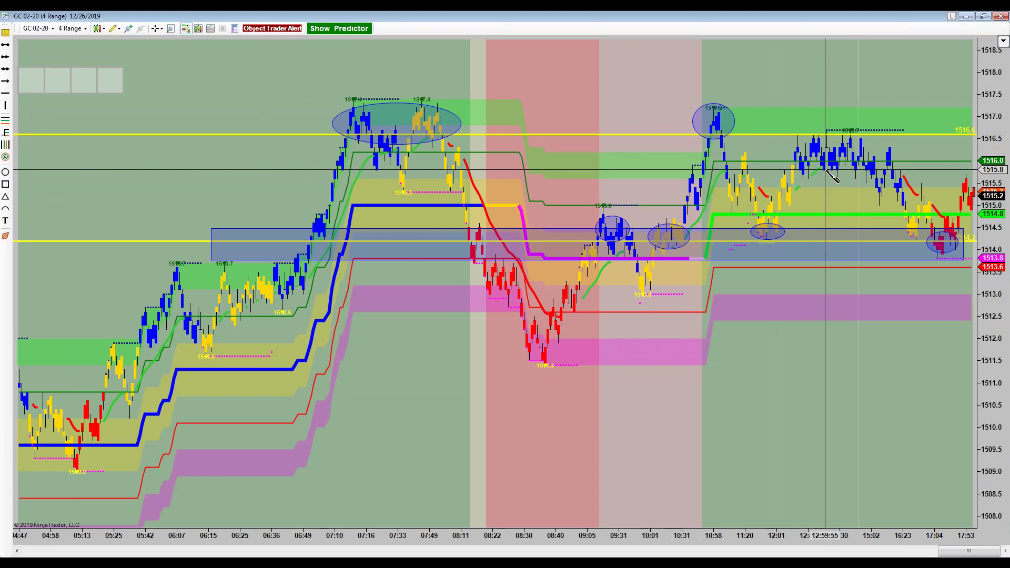
{"action": "mouse_move", "coordinate": [793, 127]}
{"action": "left_mouse_down"}
{"action": "mouse_move", "coordinate": [845, 158]}
{"action": "mouse_move", "coordinate": [908, 149]}
{"action": "left_mouse_up"}
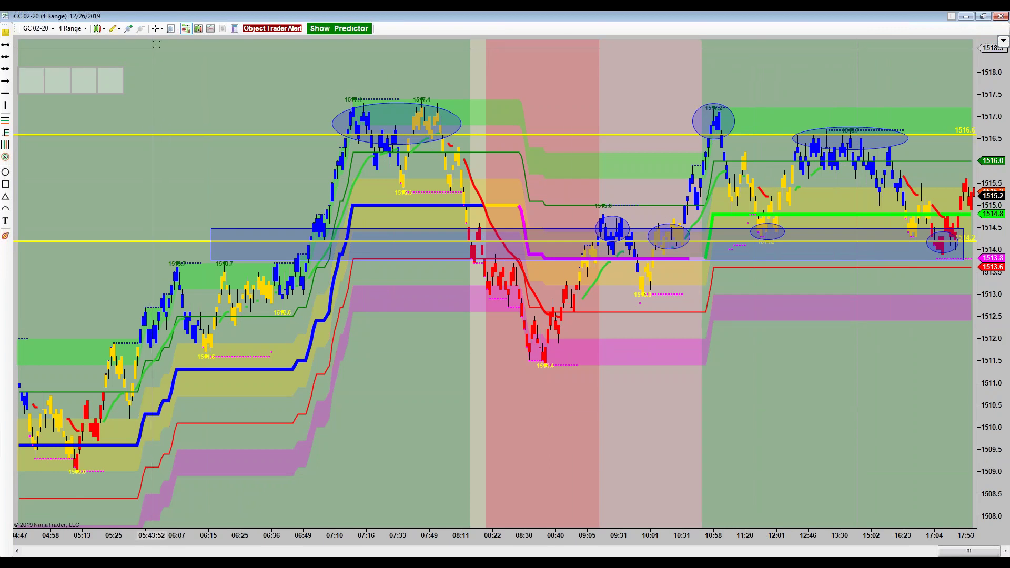
Step: Switch to the Pointer cursor and draw upward arrows to the ellipses near 12:01 and 17:04
{"action": "left_click", "coordinate": [158, 29]}
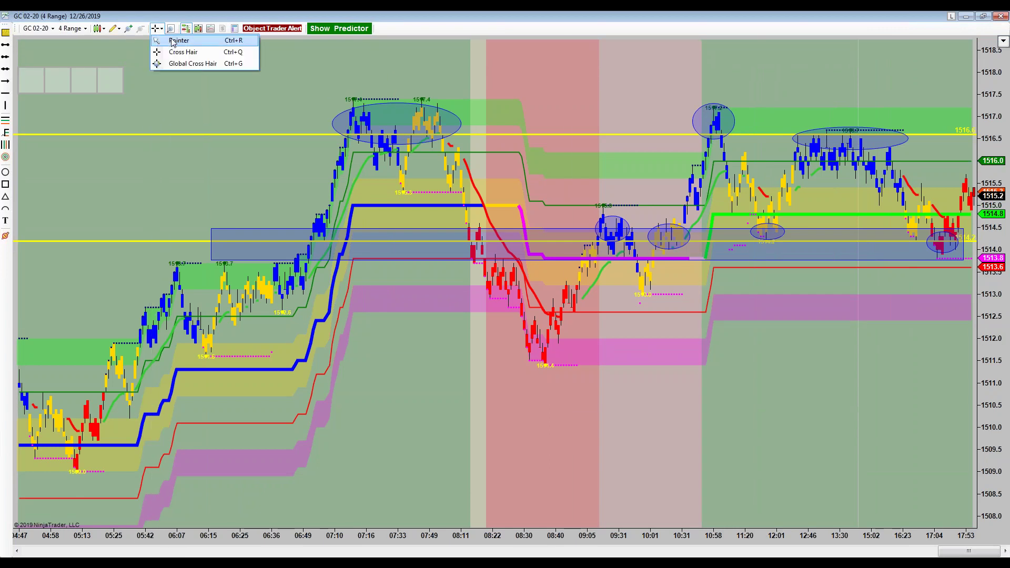
{"action": "left_click", "coordinate": [172, 40]}
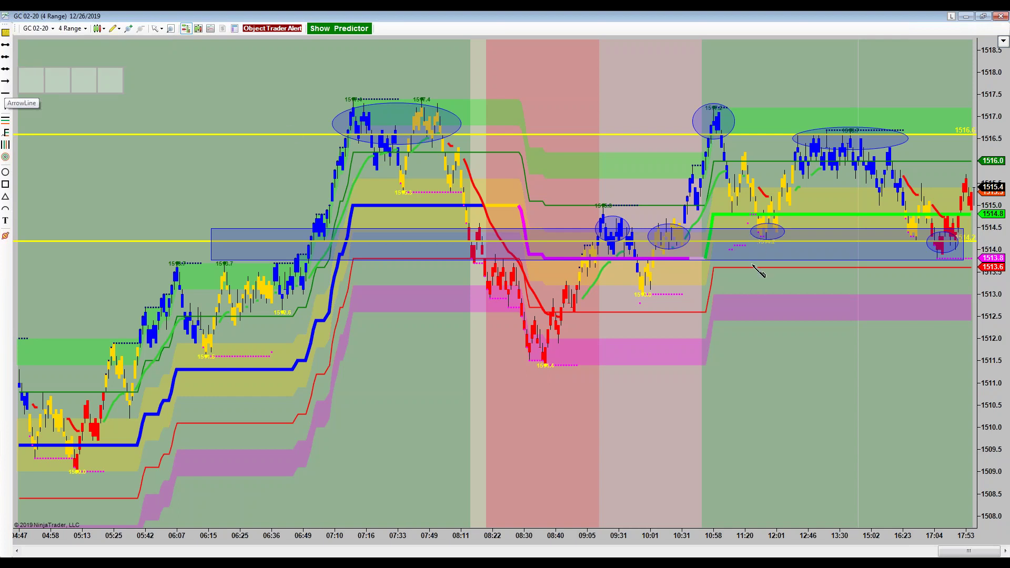
{"action": "left_click_drag", "start_coordinate": [767, 298], "coordinate": [768, 242]}
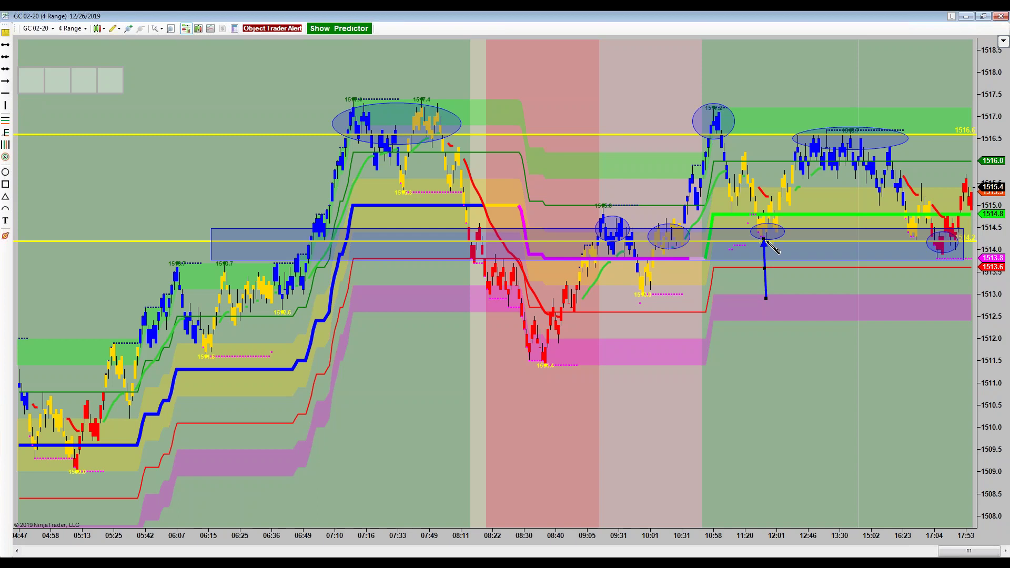
{"action": "left_click_drag", "start_coordinate": [770, 242], "coordinate": [767, 242]}
{"action": "left_click", "coordinate": [5, 82]}
{"action": "left_click", "coordinate": [946, 316]}
{"action": "left_click", "coordinate": [945, 262]}
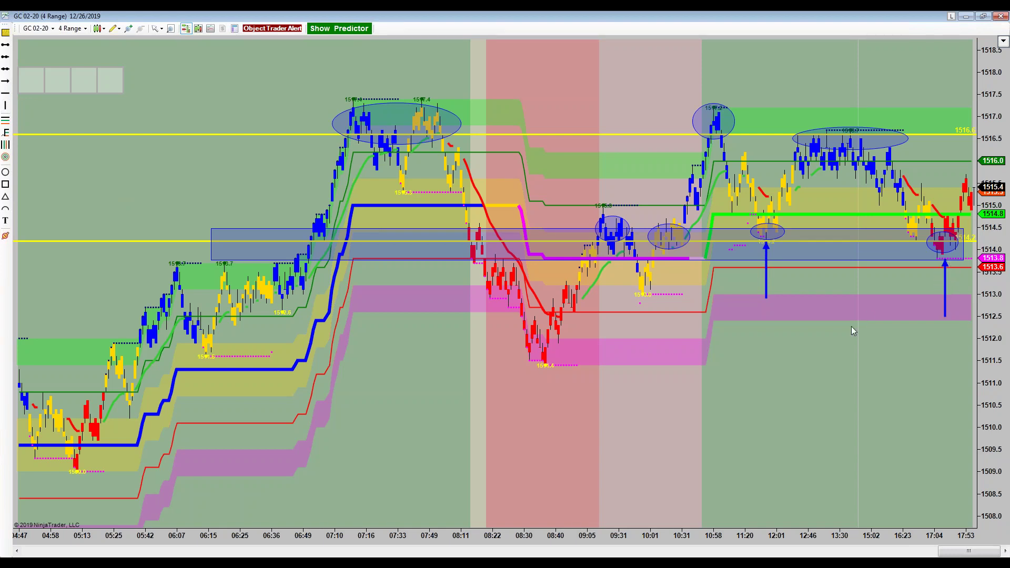
Step: Draw a level line at about 1516.1 from just before 10:31 to about 17:53
{"action": "left_click", "coordinate": [5, 46]}
{"action": "left_click", "coordinate": [677, 155]}
{"action": "left_click", "coordinate": [964, 155]}
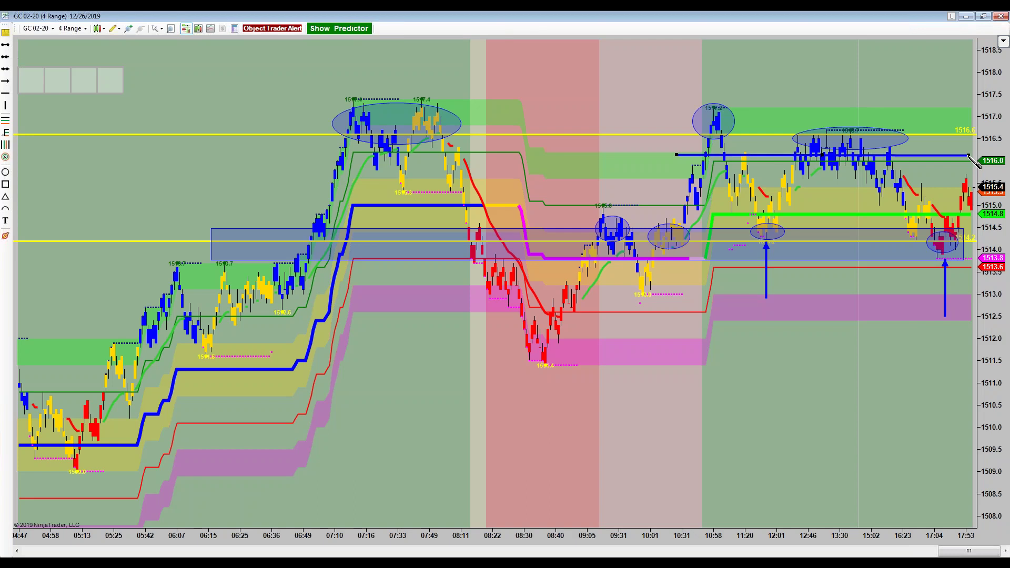